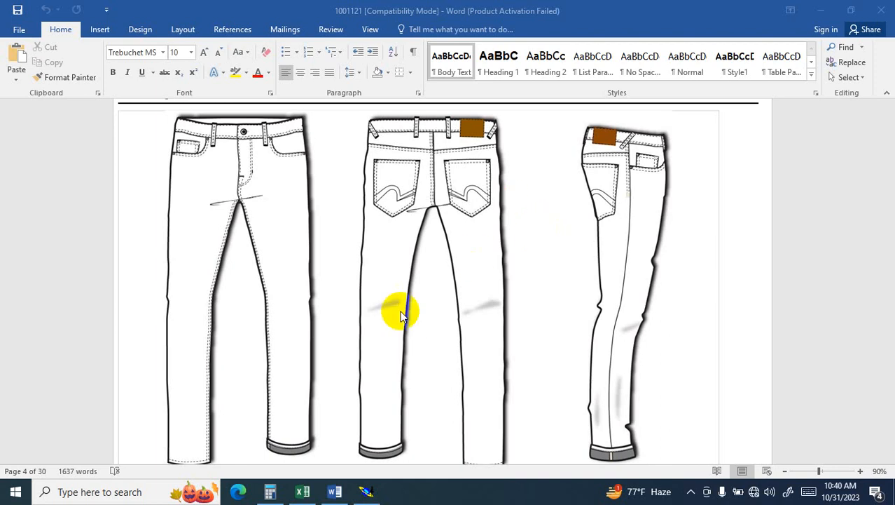
- Switch to Modaris and delete the stray point beside the waist line's side-seam end
left_click(366, 490)
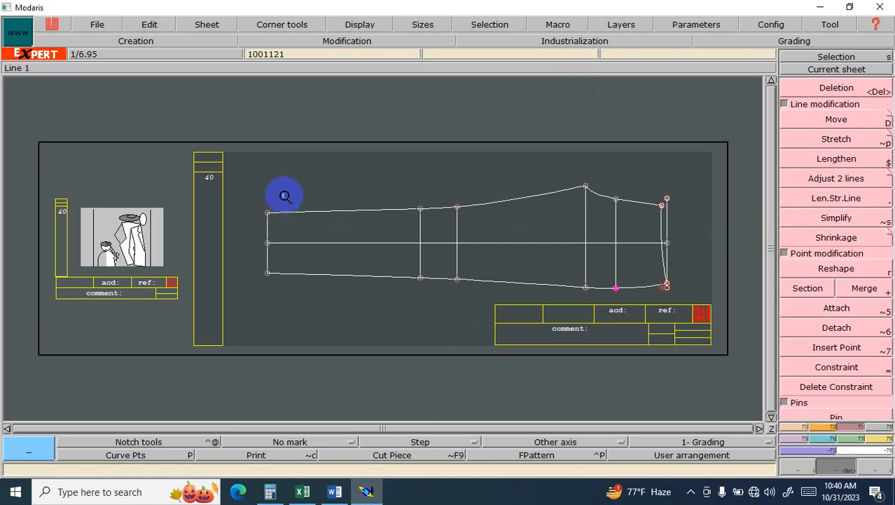
left_click_drag(269, 182, 684, 314)
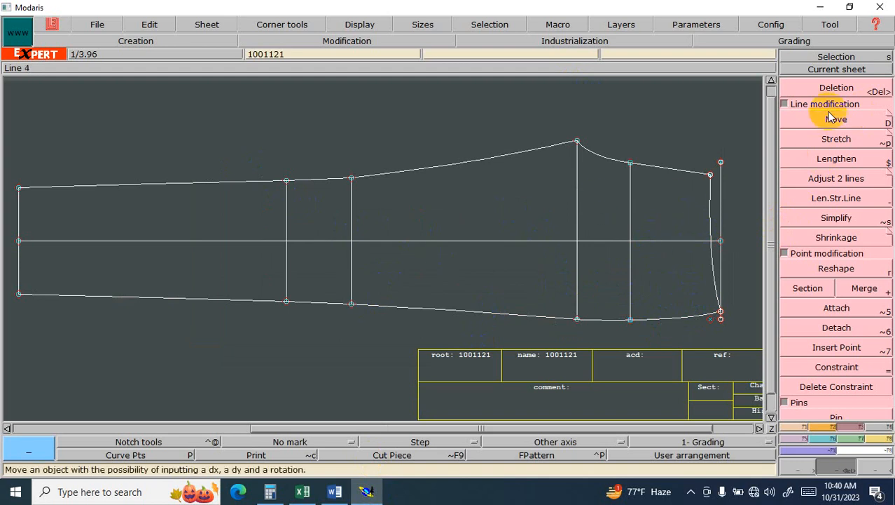
left_click(836, 88)
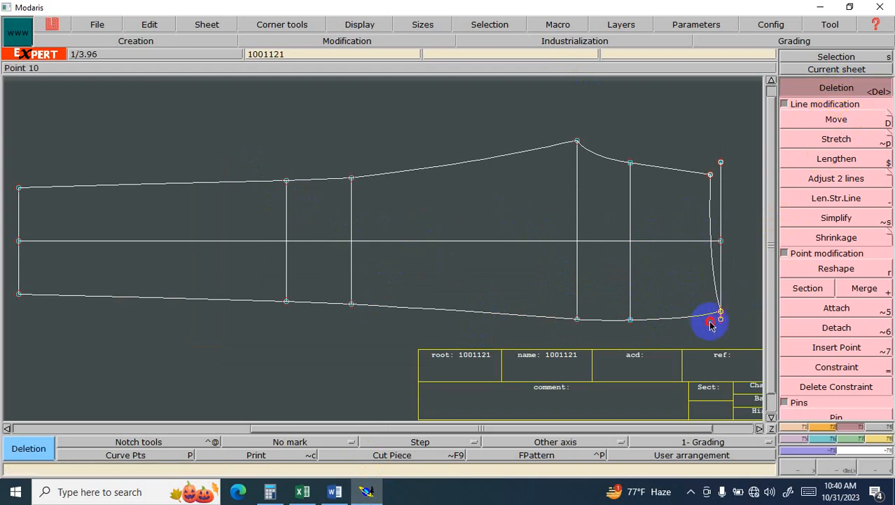
- Save the pattern model, overwriting the existing 1001121.mdl file
left_click(96, 23)
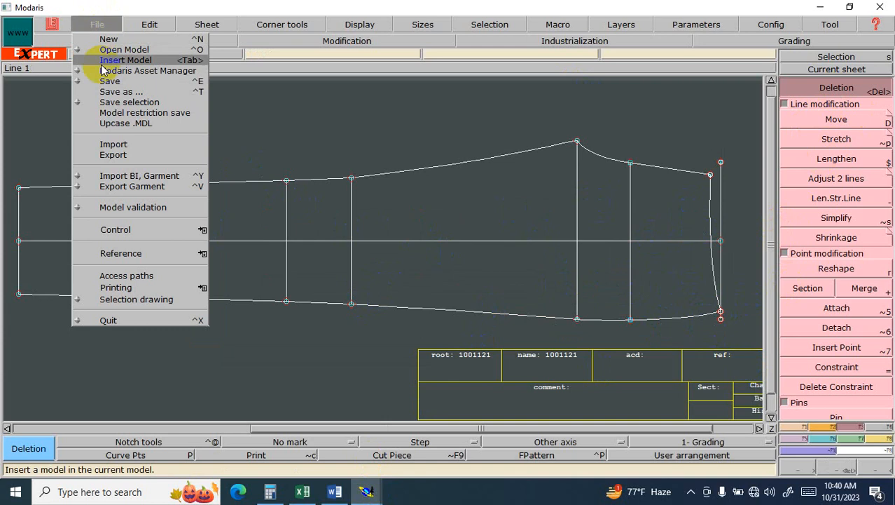
left_click(106, 70)
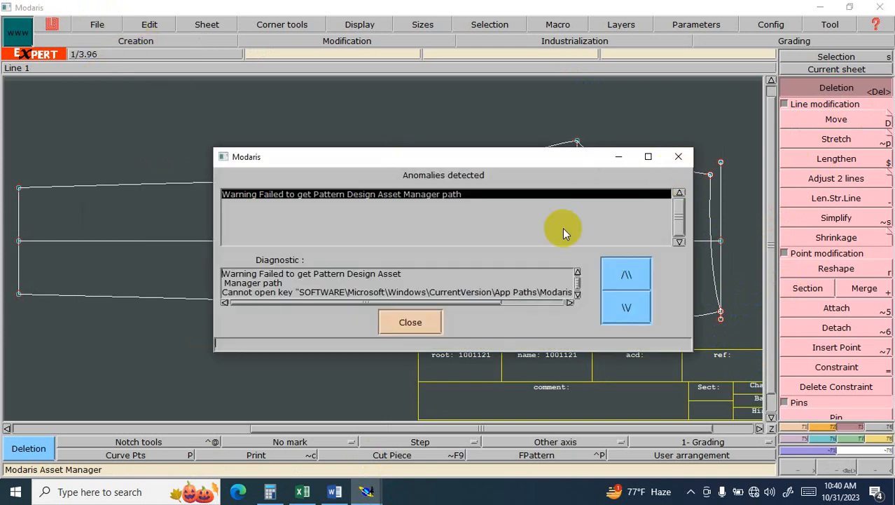
left_click(420, 322)
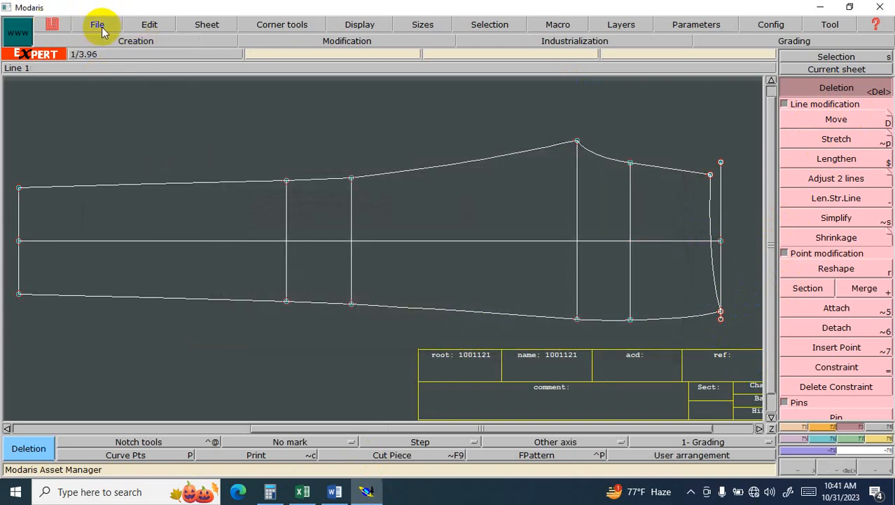
left_click(98, 26)
left_click(121, 92)
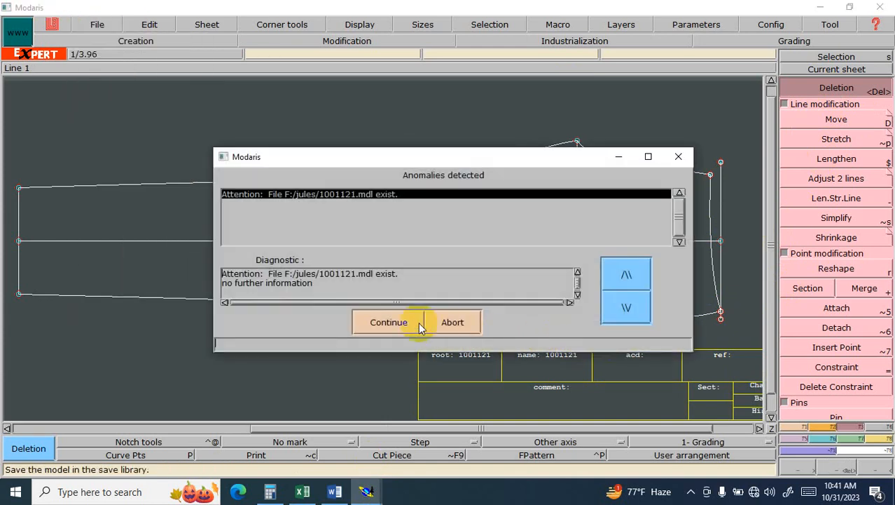
left_click(420, 323)
- Check the bottom-width allowance in the Excel size sheet and lengthen the hem line by 2.9 cm at its inseam end in Modaris
left_click(302, 491)
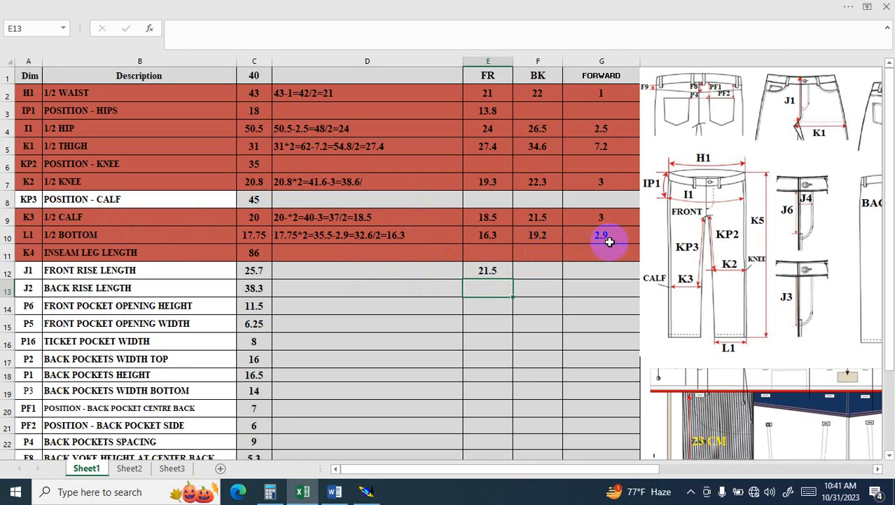
left_click(366, 491)
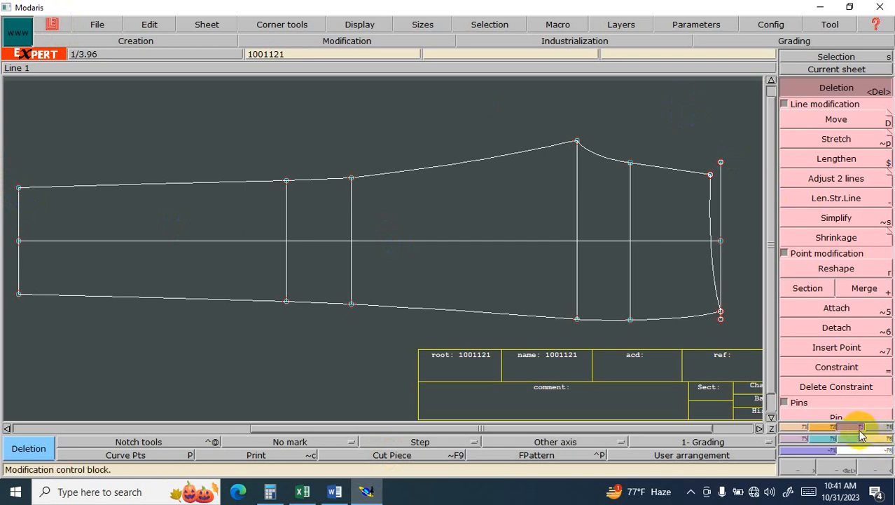
left_click(828, 200)
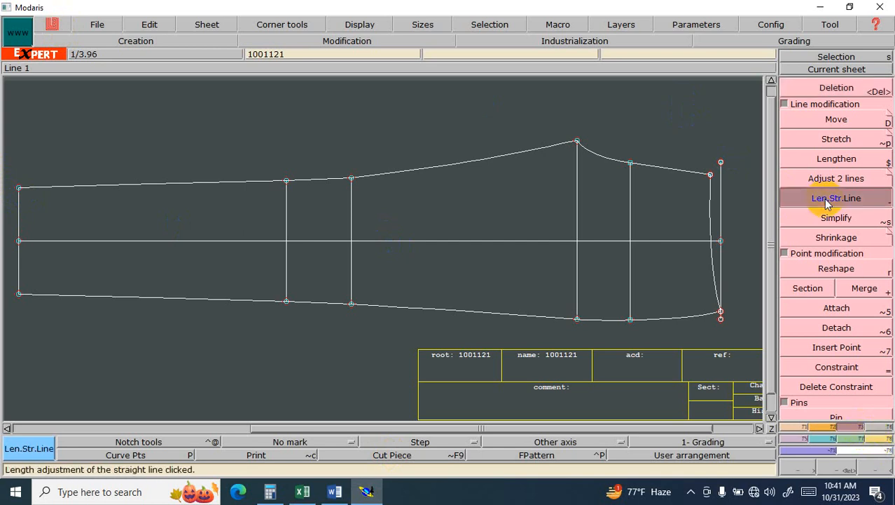
left_click(19, 195)
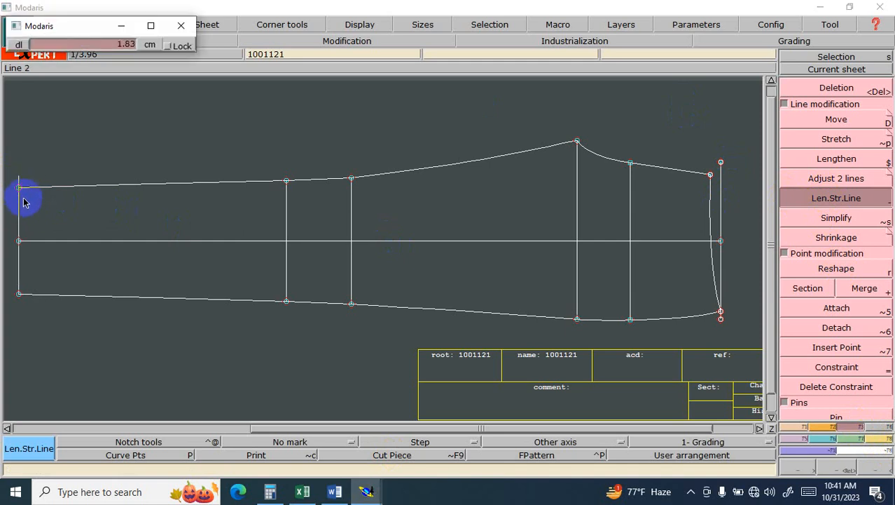
key("Down")
left_click(23, 203)
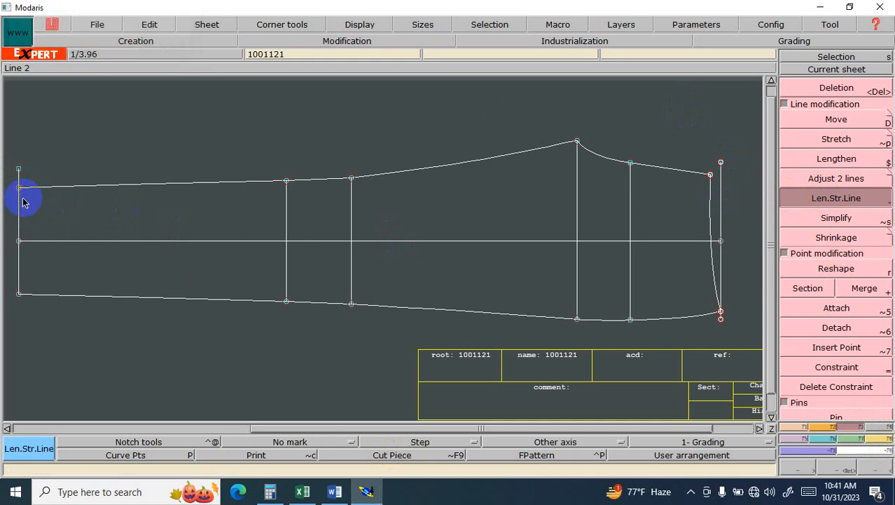
- Check the calf and knee allowances in the size sheet and lengthen both lines by 3 cm at their inseam ends in Modaris
left_click(335, 492)
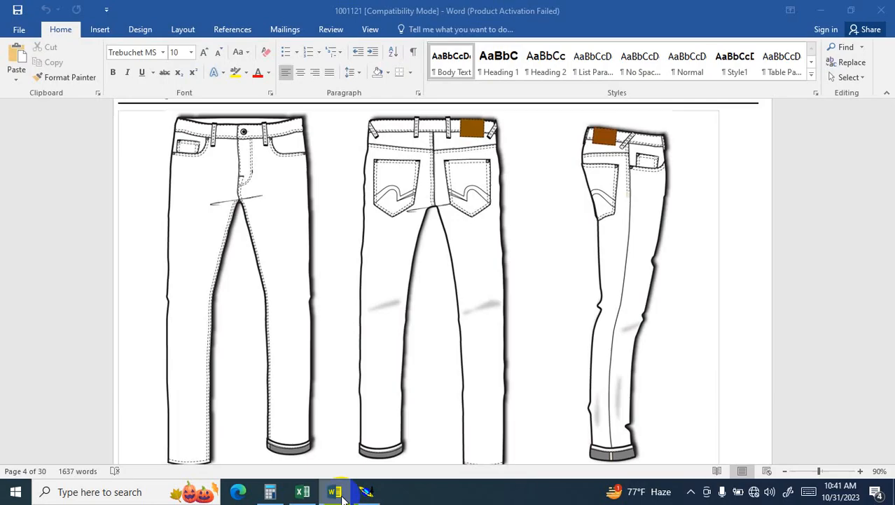
left_click(306, 492)
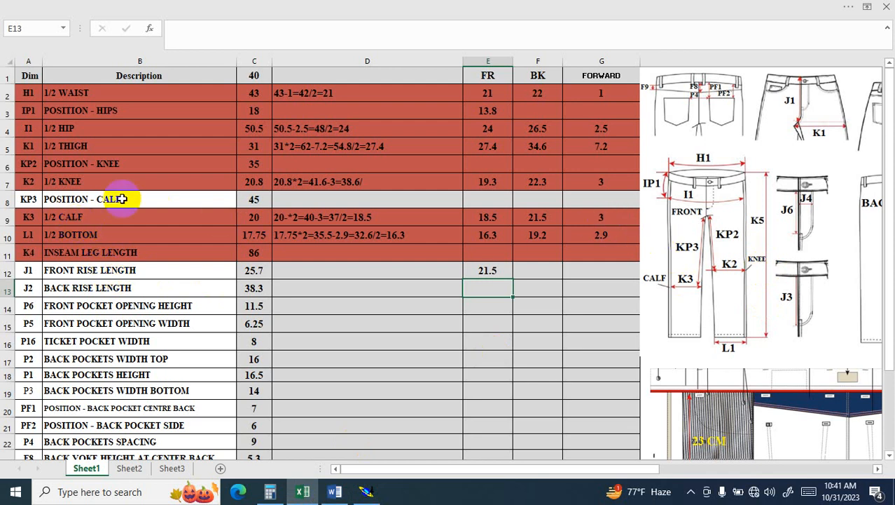
left_click(366, 491)
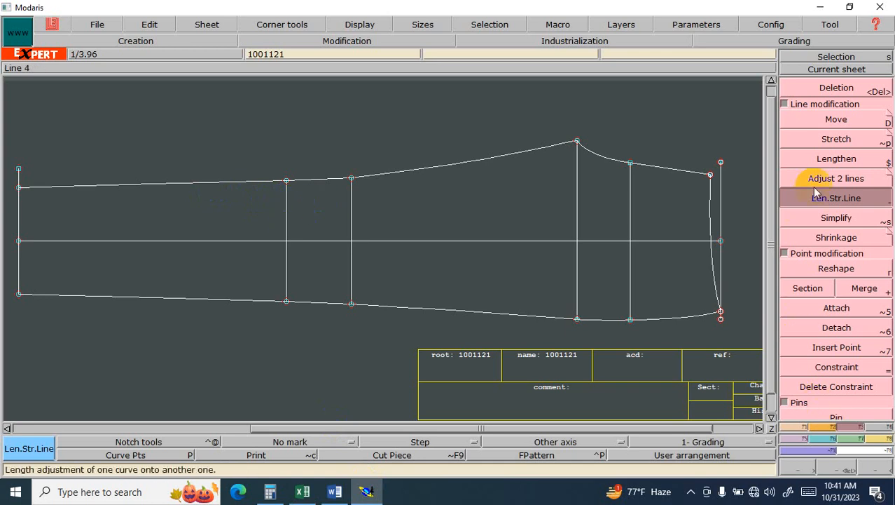
left_click(287, 206)
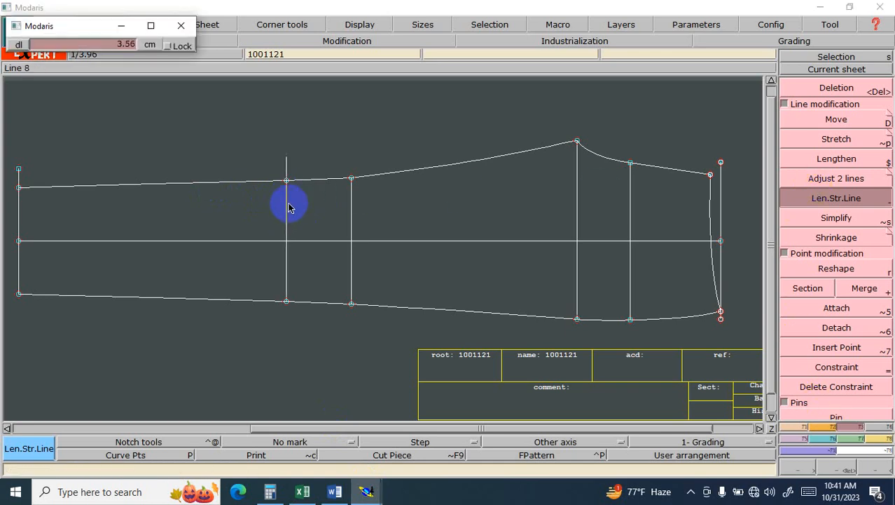
type("2.90")
key("Return")
left_click(352, 201)
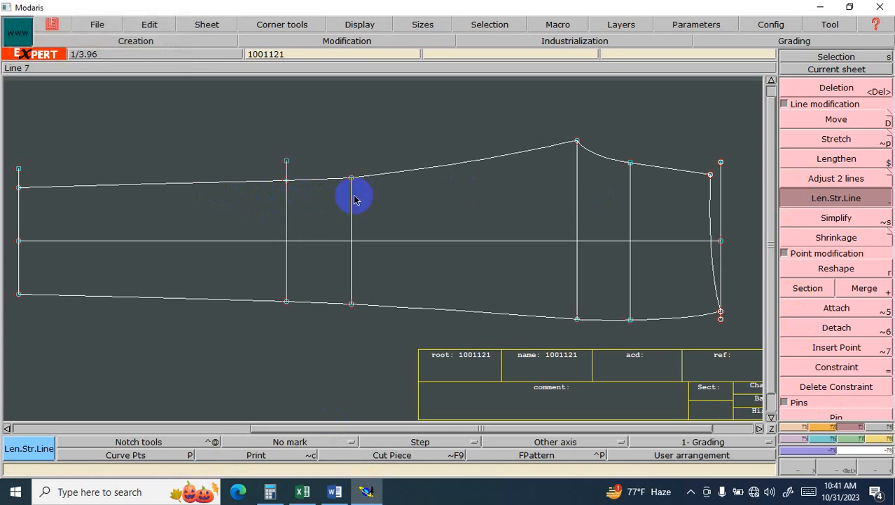
left_click(352, 194)
type("3.00")
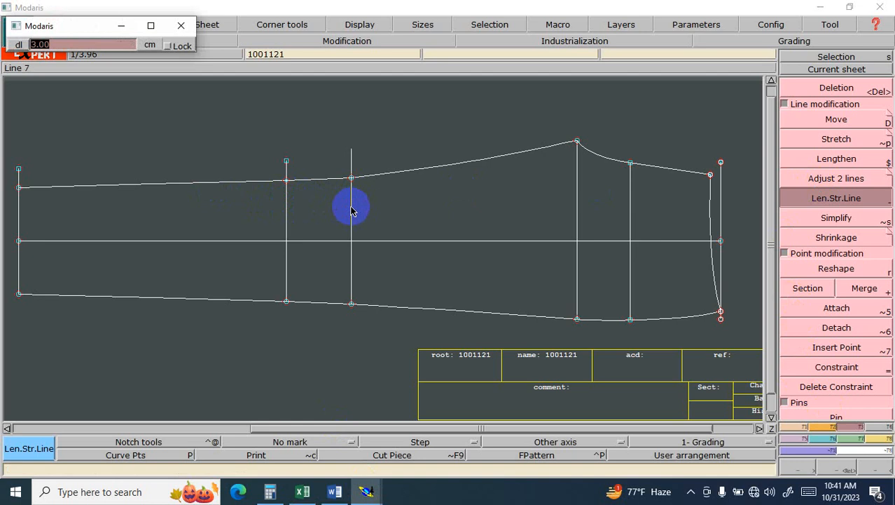
key("Return")
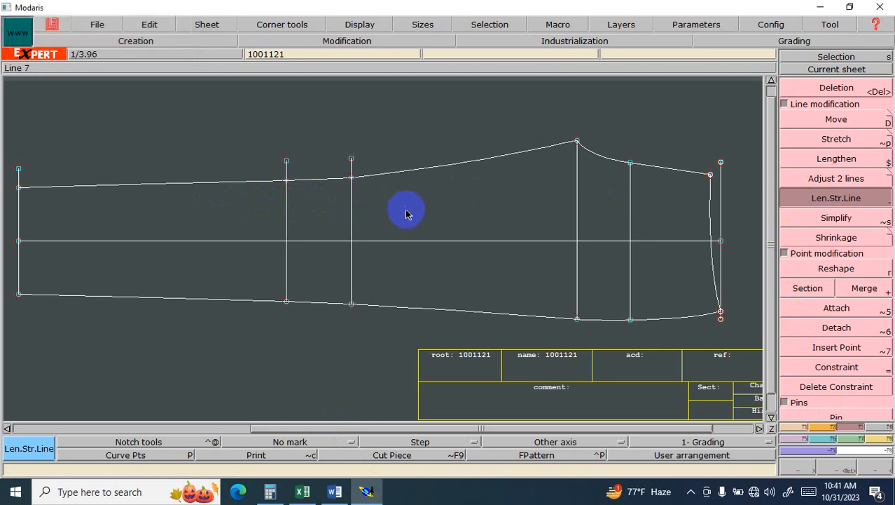
- Consult the thigh allowance in the size sheet and lengthen the thigh line by 6.2 cm at its crotch end in Modaris
left_click(340, 492)
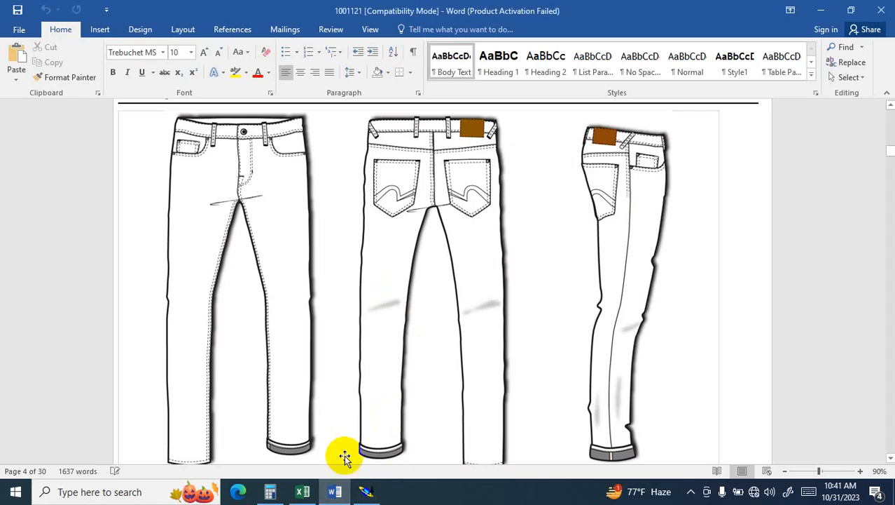
left_click(302, 491)
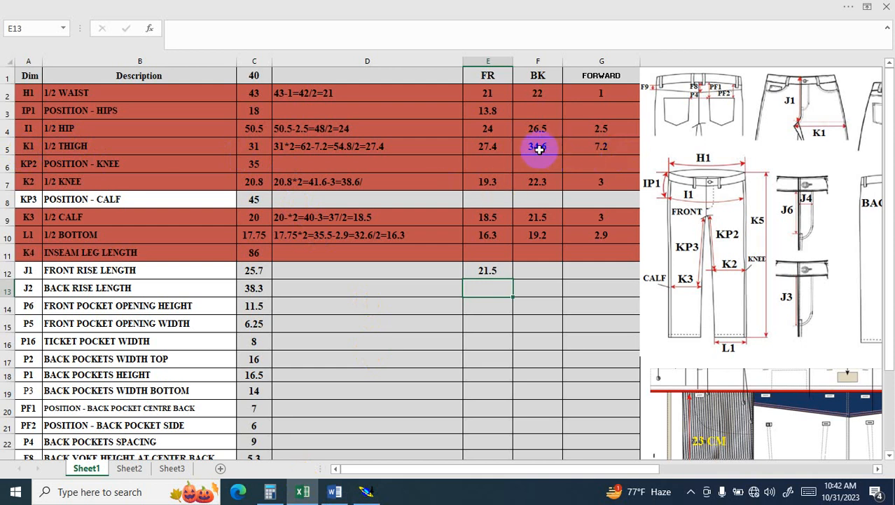
left_click(366, 491)
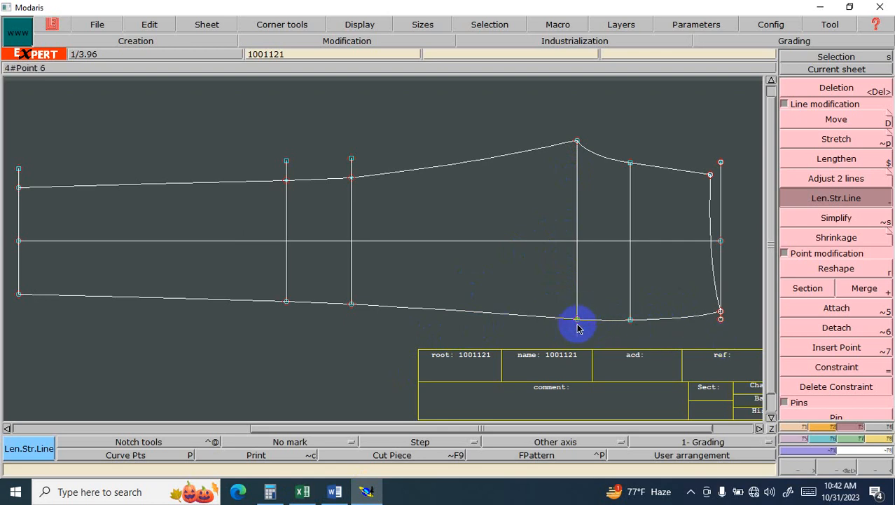
left_click(580, 194)
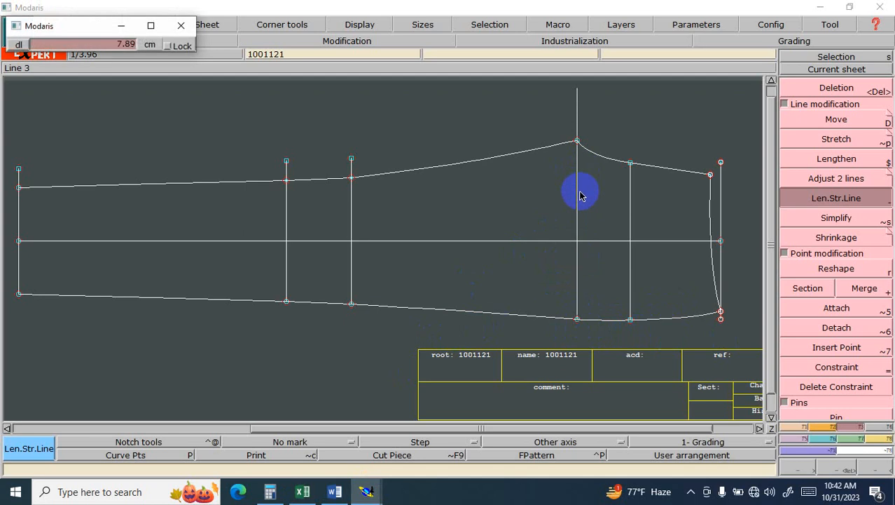
key("Down")
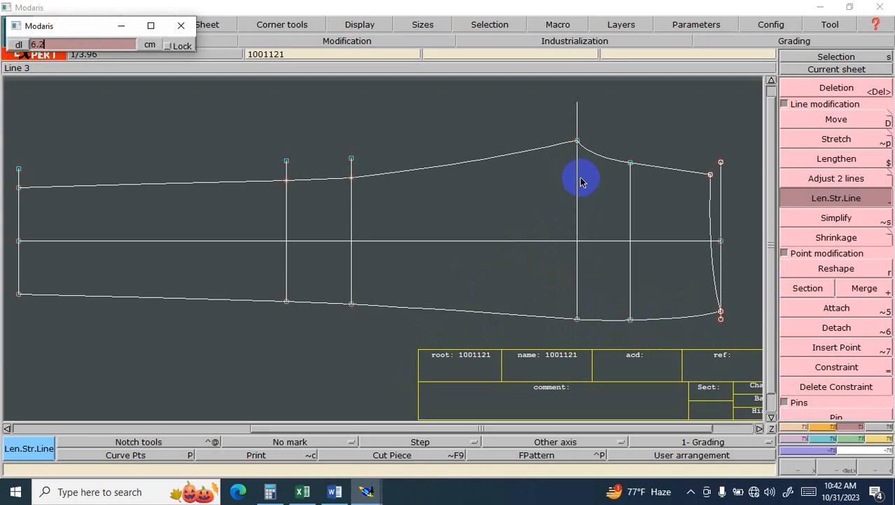
key("Return")
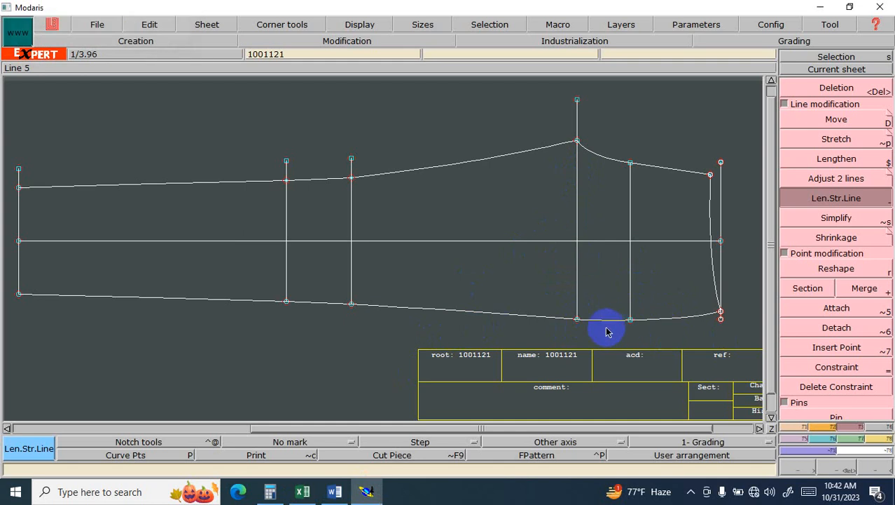
- Lengthen the thigh line by about 1 cm at its side-seam end
left_click(578, 300)
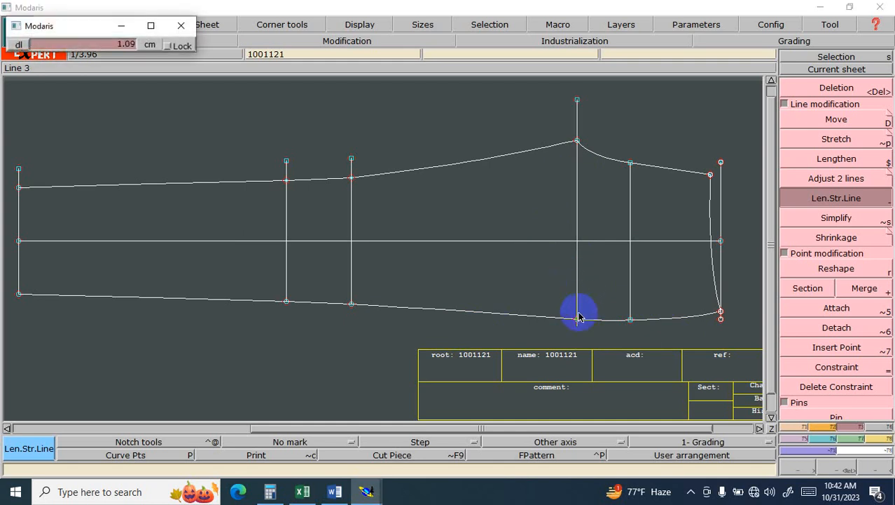
key("Down")
key("Return")
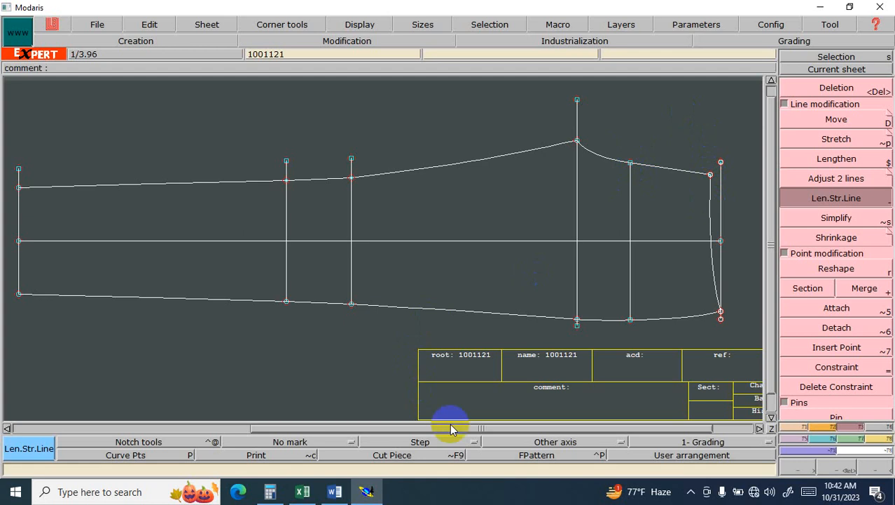
left_click(796, 437)
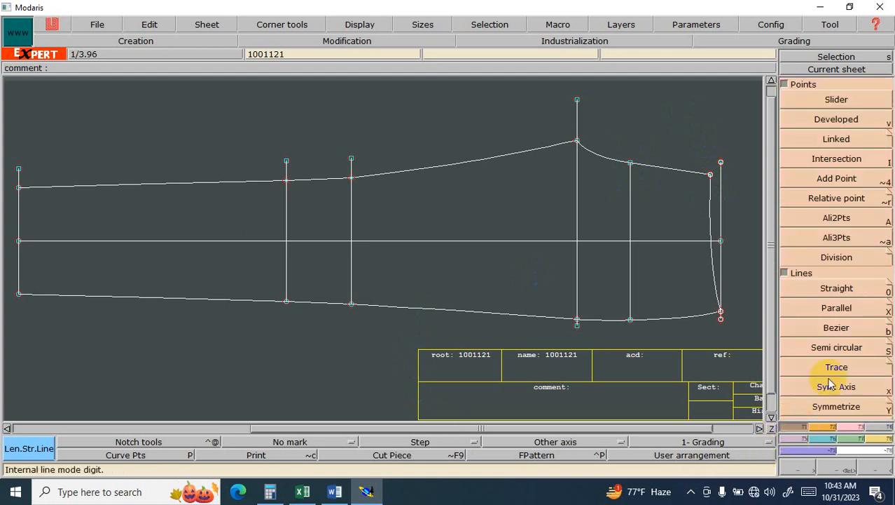
left_click(856, 328)
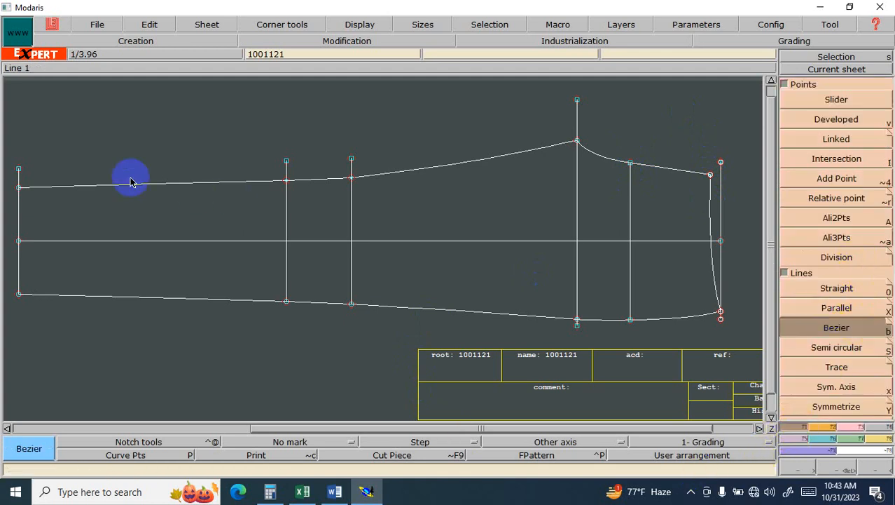
left_click(19, 170)
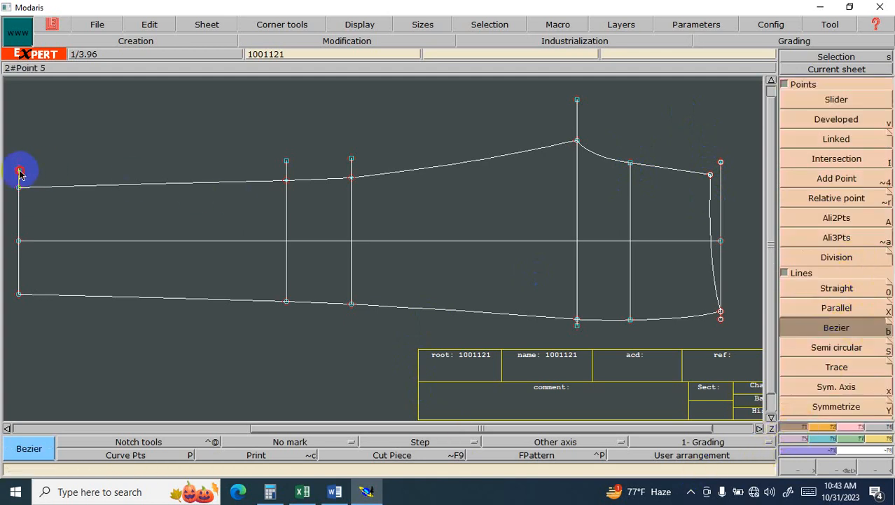
left_click(286, 161)
left_click(351, 158)
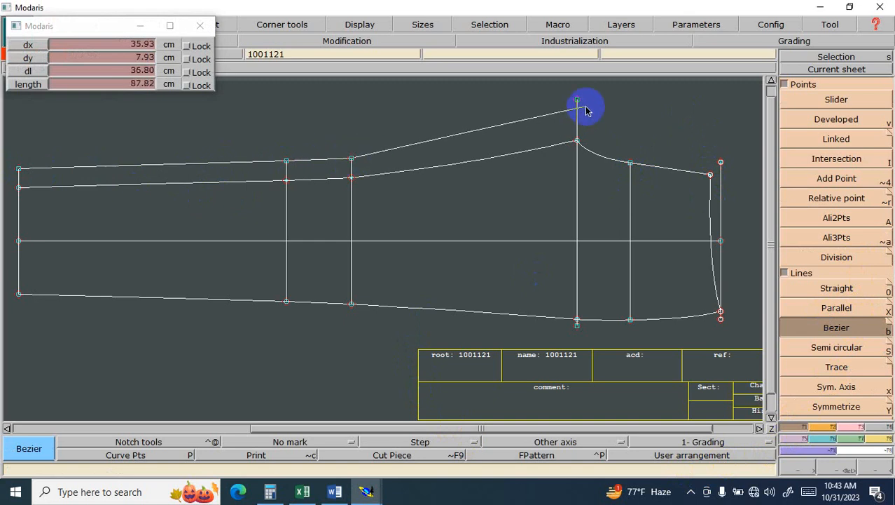
left_click(576, 100)
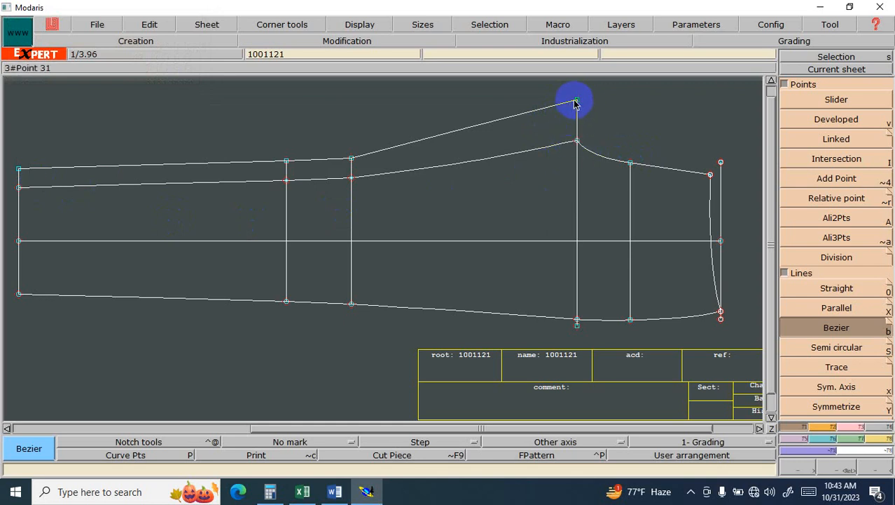
left_click(532, 120)
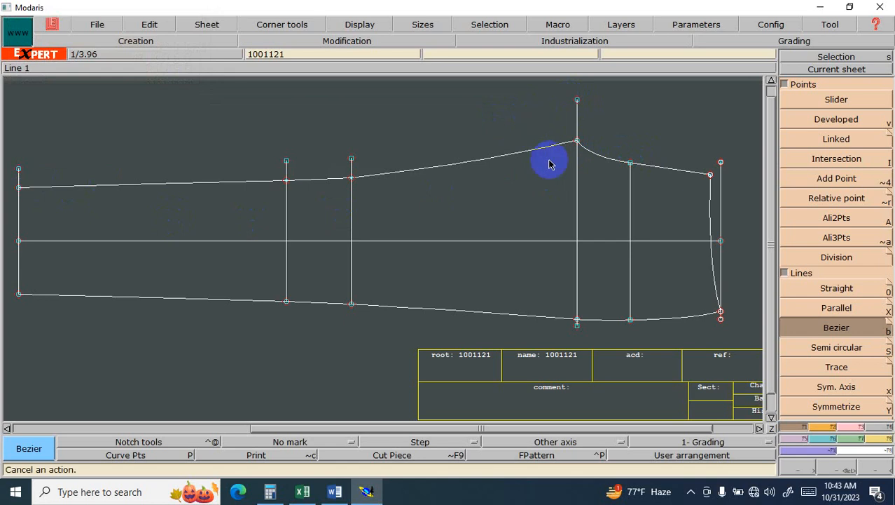
- Create a parallel copy of the extended thigh line, offset slightly toward the knee
left_click(819, 307)
left_click(577, 204)
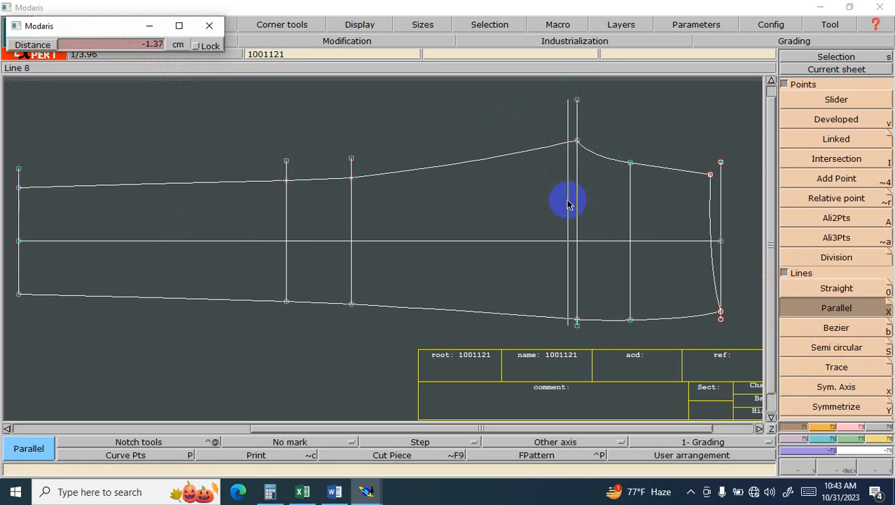
type("1.54")
key("Return")
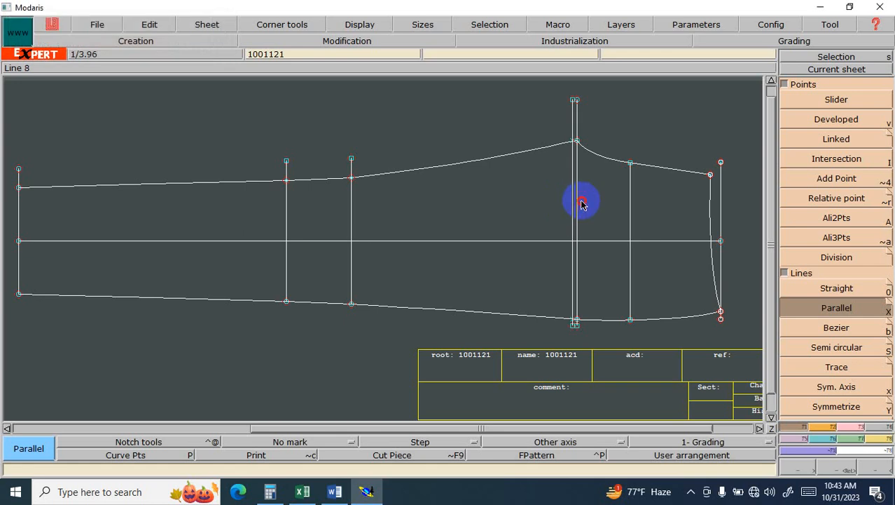
- Draw the back inseam as a Bezier line through the extended hem, calf and knee ends to the parallel thigh line's crotch end
left_click(840, 336)
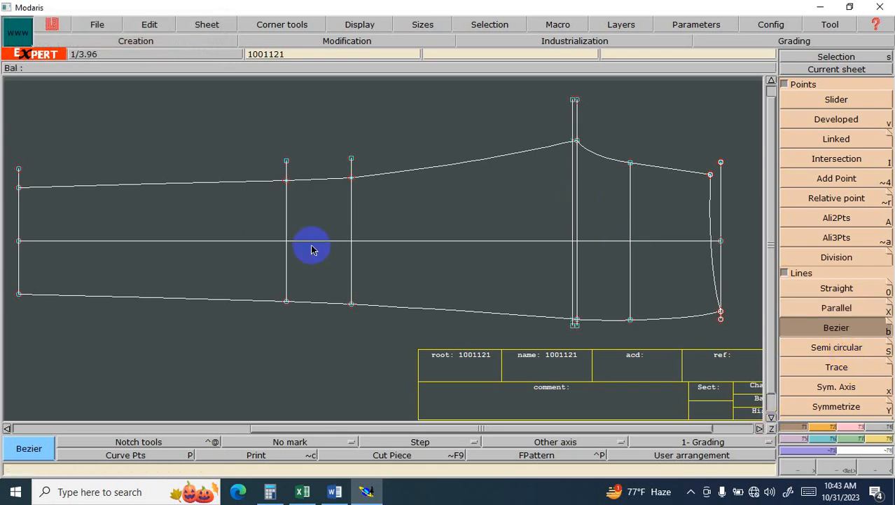
left_click(19, 169)
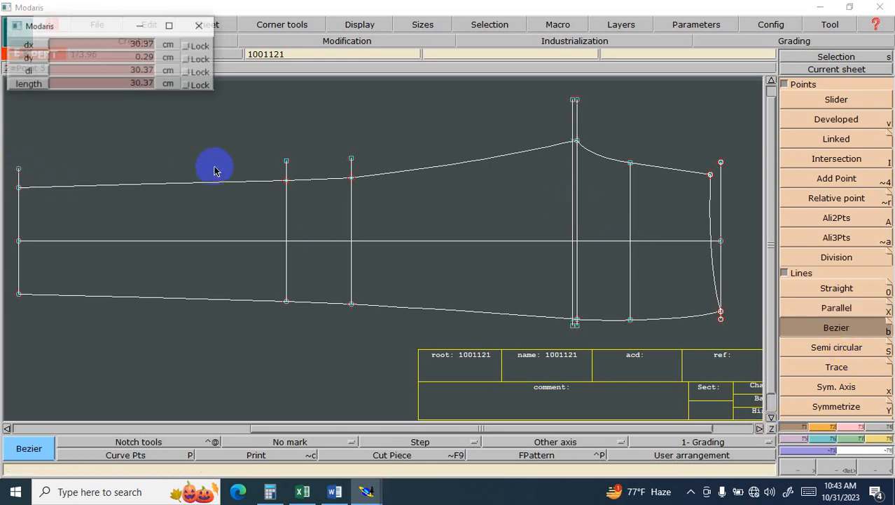
left_click(286, 162)
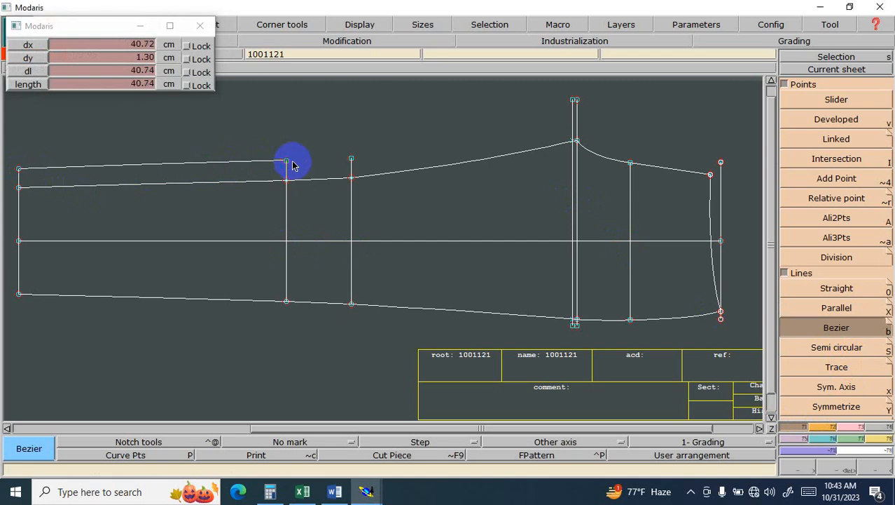
left_click(574, 100)
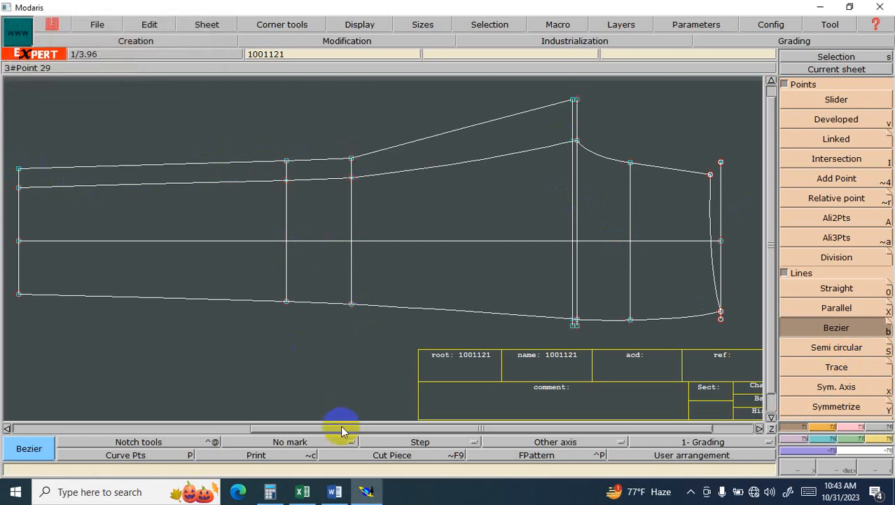
- Display the curve handles and reshape the back inseam between knee and thigh into a smooth inward curve
left_click(359, 24)
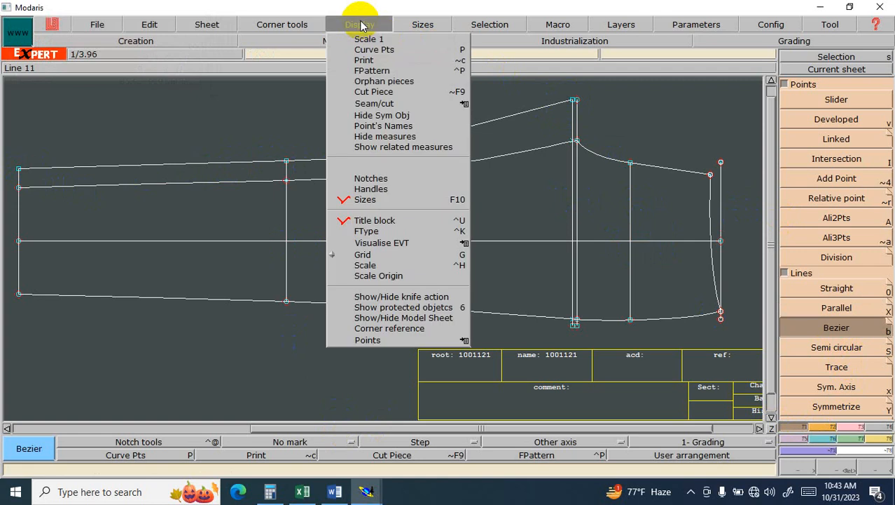
left_click(364, 189)
left_click(847, 426)
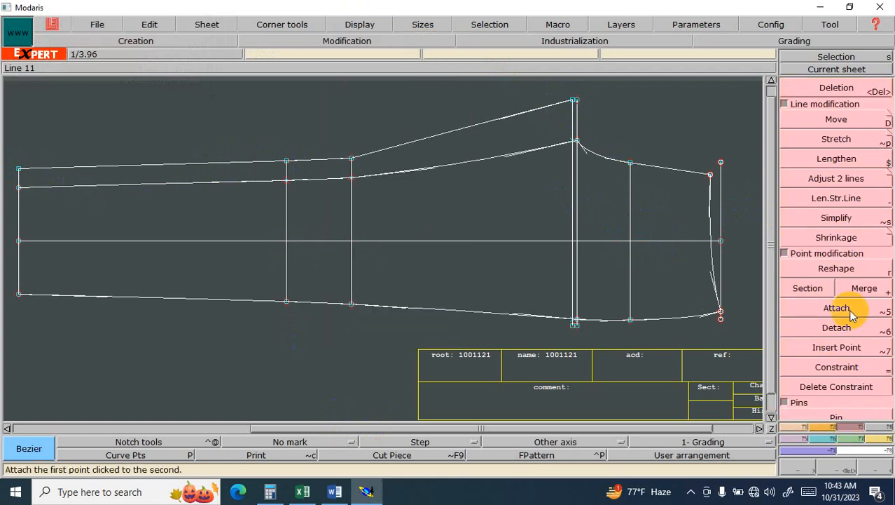
left_click(839, 268)
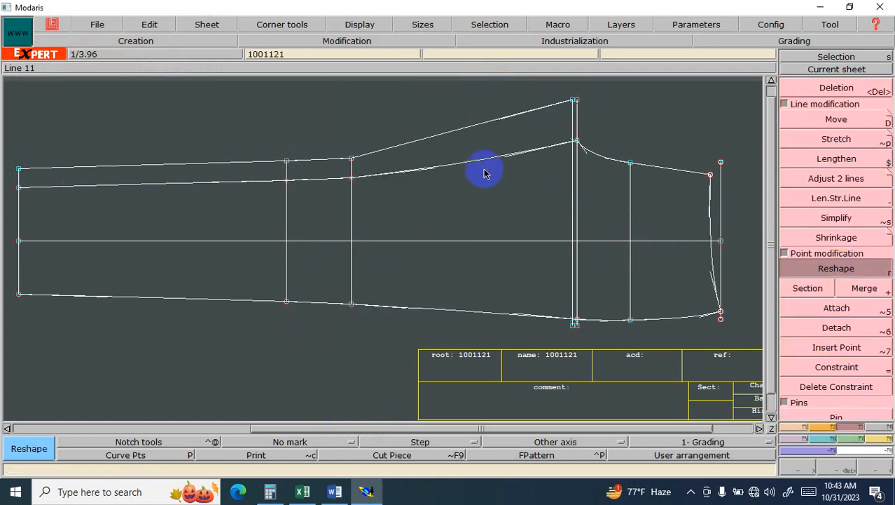
left_click(402, 145)
left_click(402, 148)
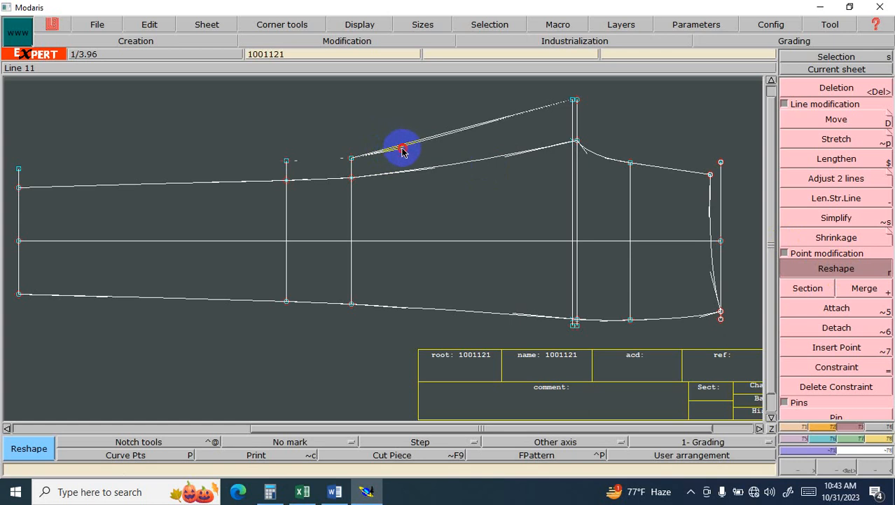
left_click(505, 125)
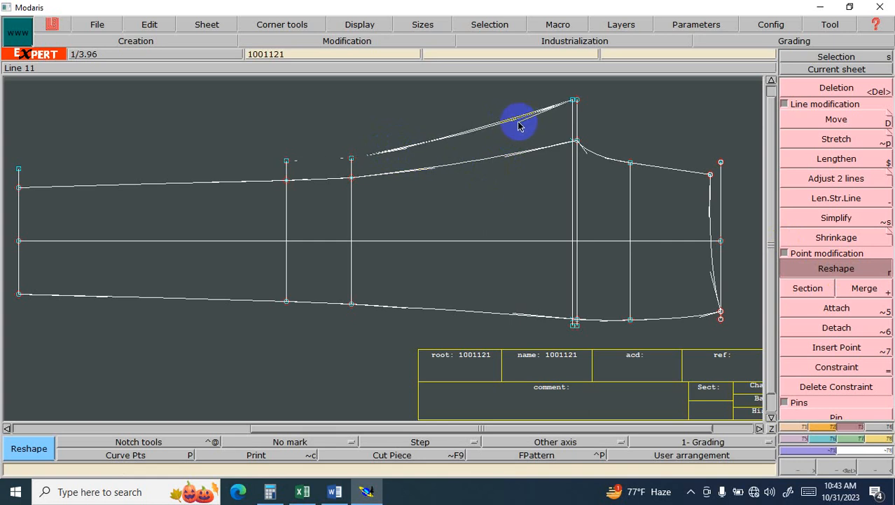
left_click(517, 124)
left_click(404, 149)
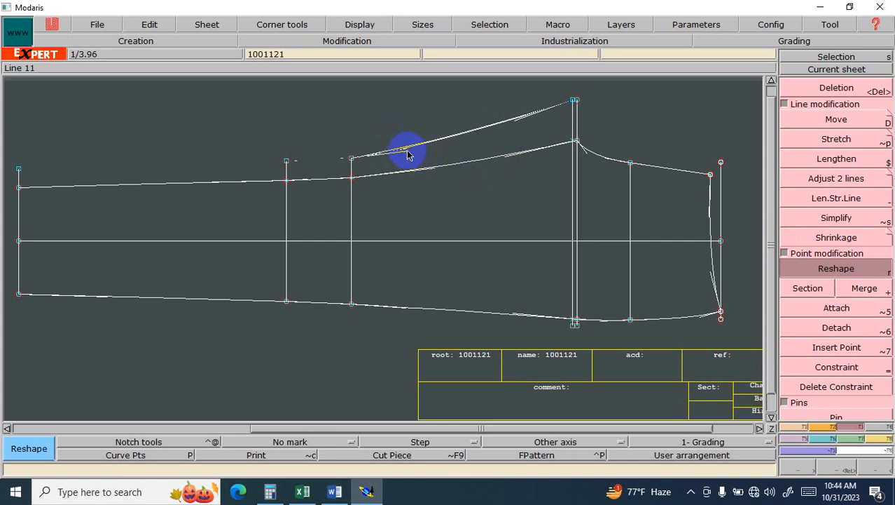
left_click(407, 151)
left_click(407, 150)
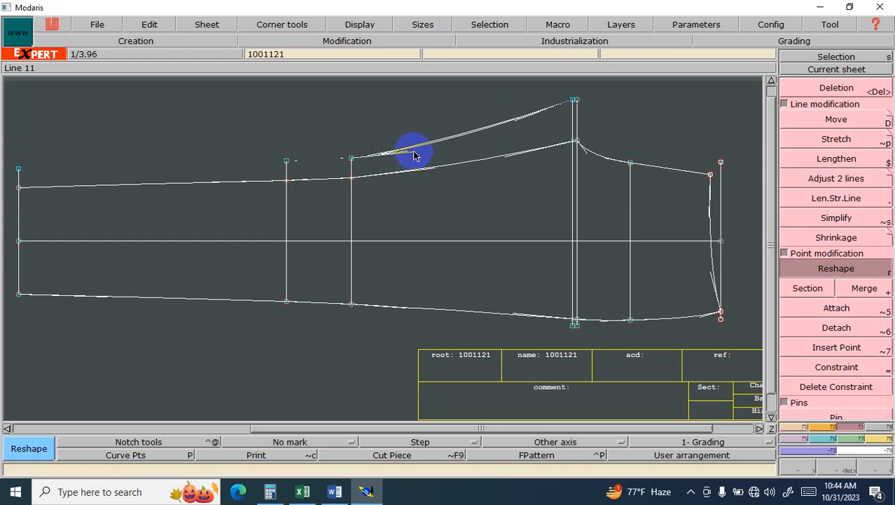
left_click(419, 152)
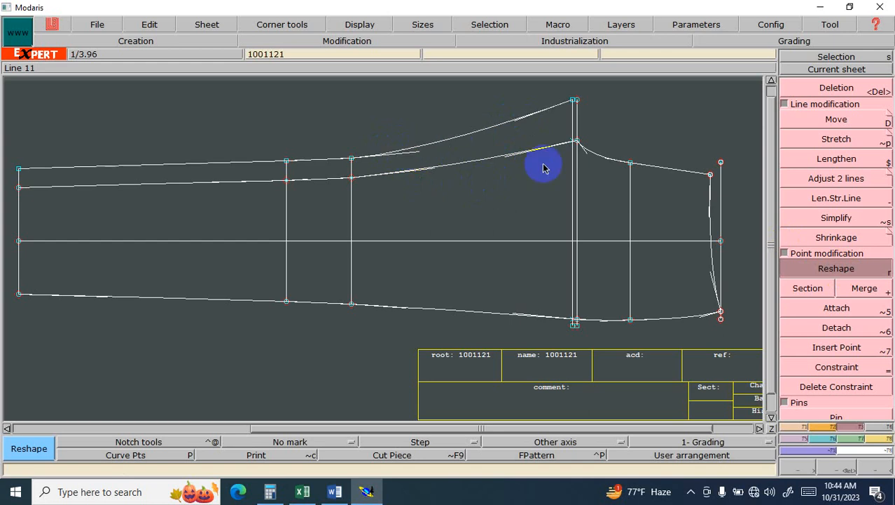
- Consult the jeans sketch in Word for the inseam shape, and hide the curve handles in Modaris
left_click(303, 491)
left_click(334, 492)
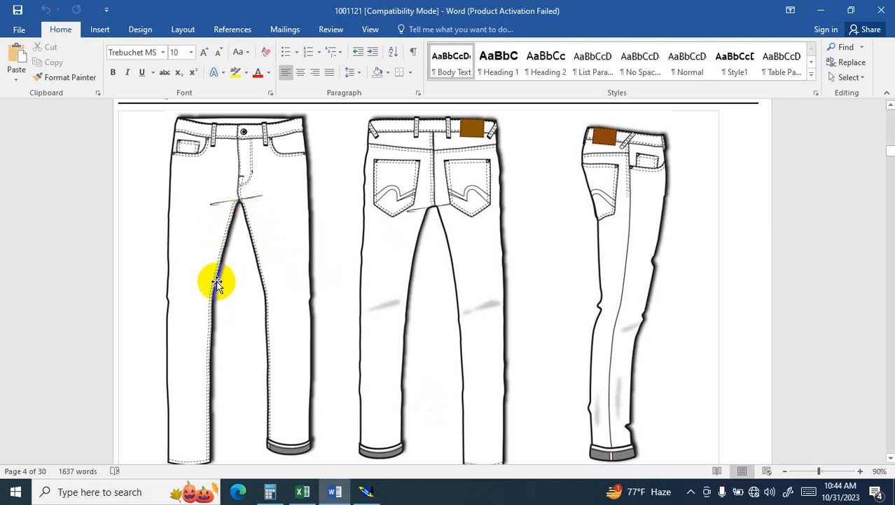
left_click(820, 10)
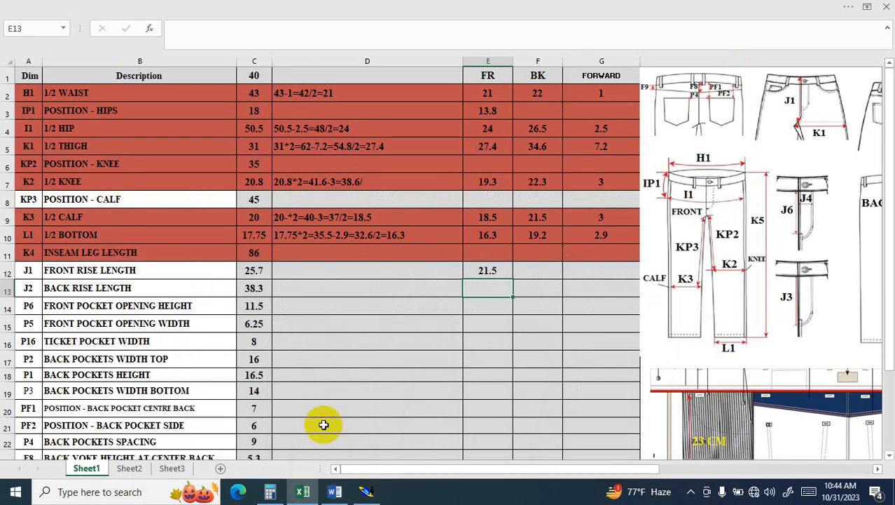
left_click(366, 491)
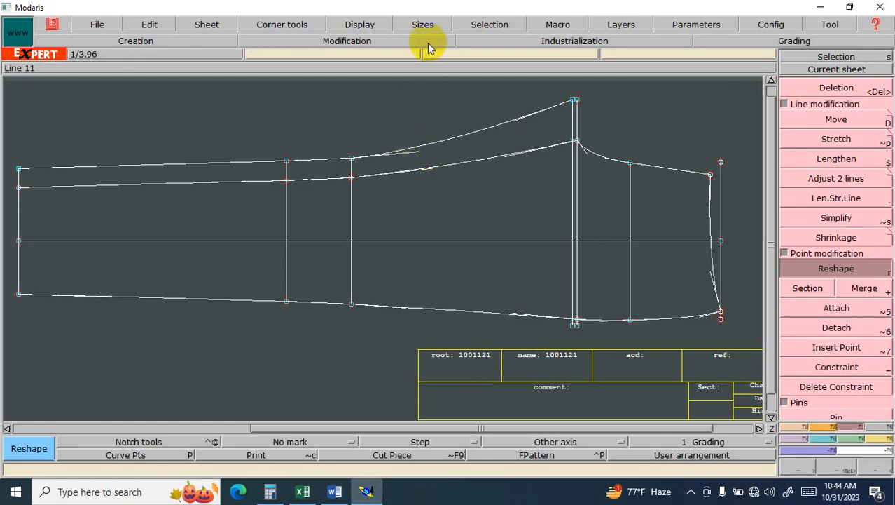
left_click(362, 24)
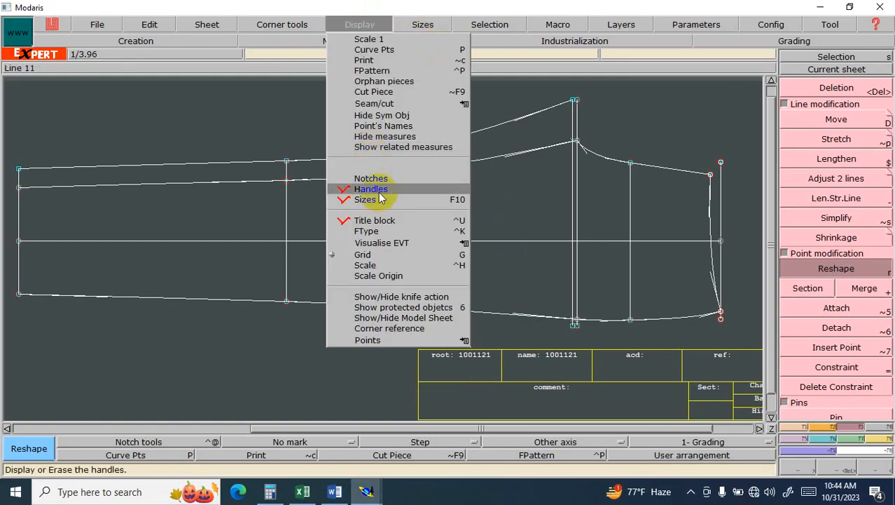
left_click(377, 189)
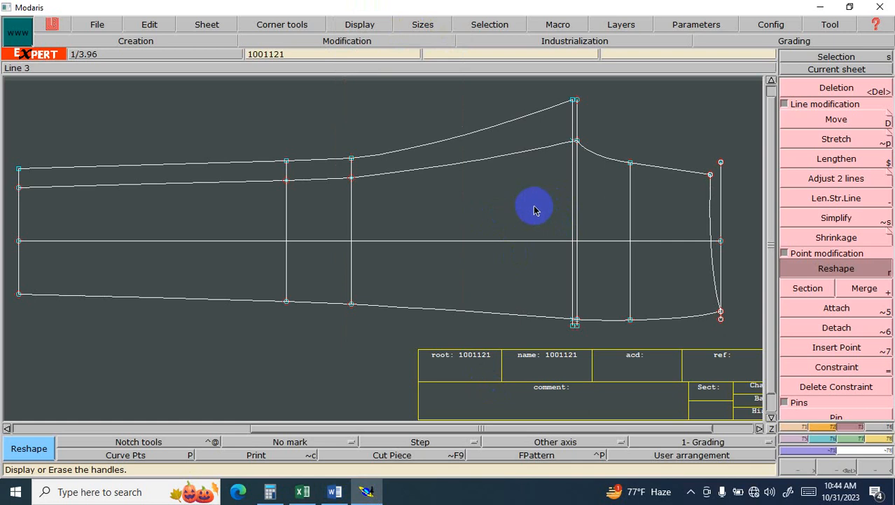
- Try to place a Developed point along the back inseam, from its hem end to its crotch end
left_click(798, 427)
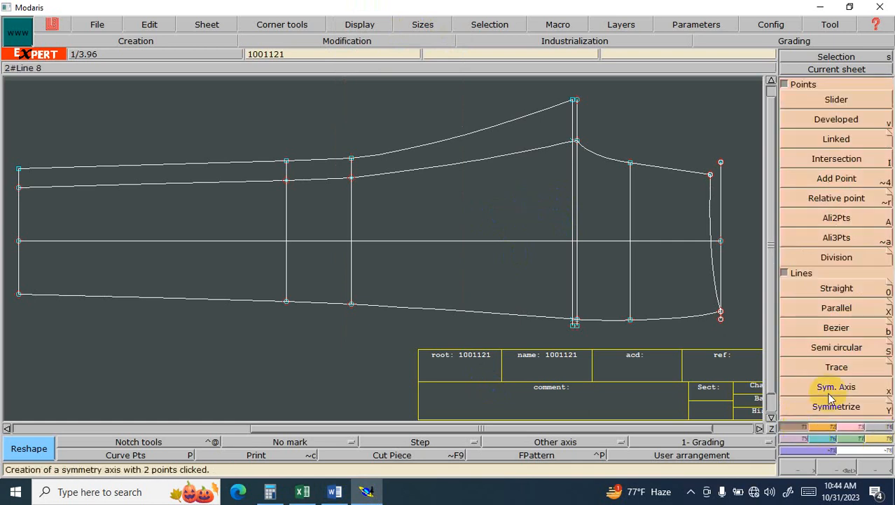
left_click(856, 119)
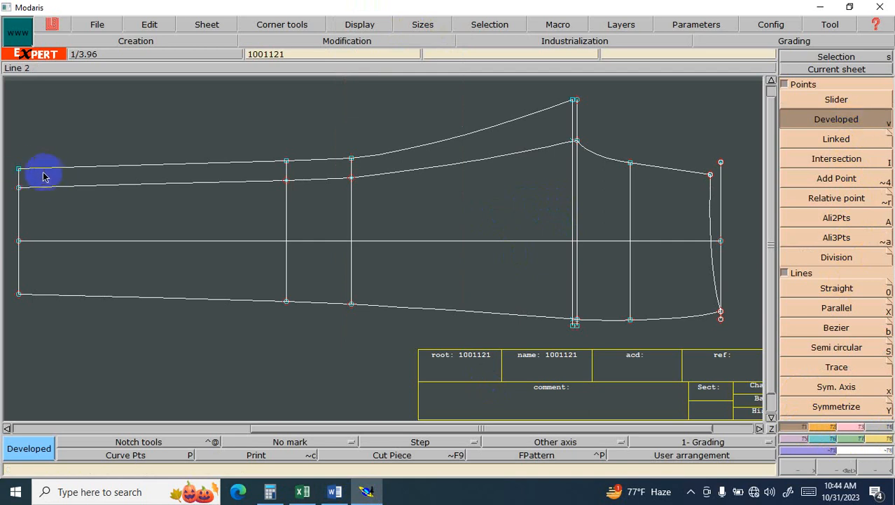
left_click(20, 170)
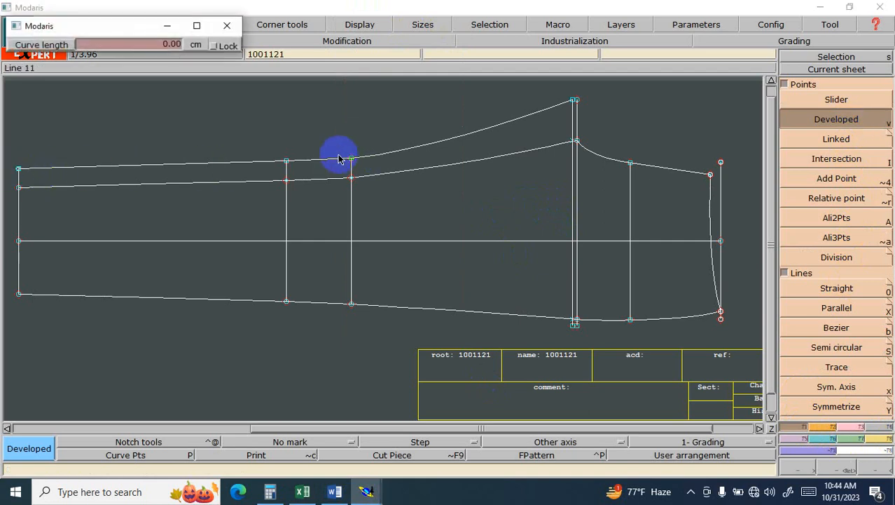
left_click(576, 102)
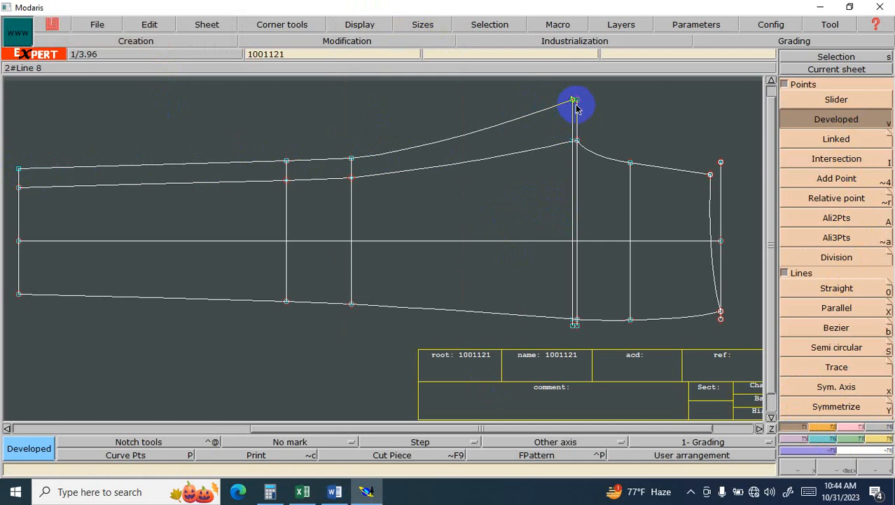
mouse_move(573, 101)
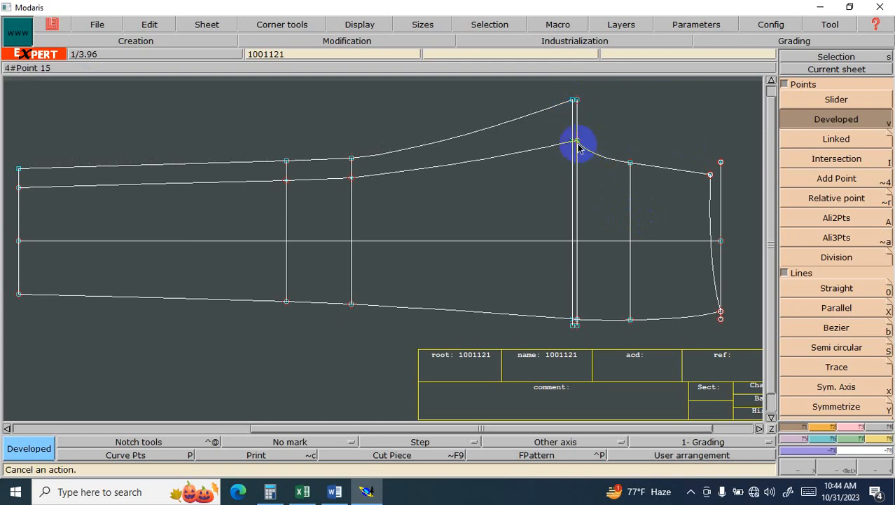
- Delete the original thigh line's extensions beyond the front inseam and side seam, keeping the parallel copy
left_click(858, 427)
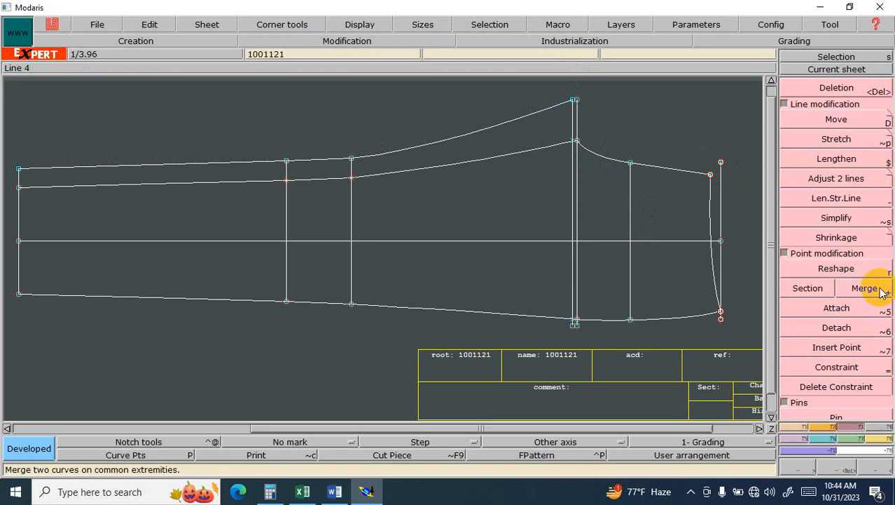
left_click(843, 180)
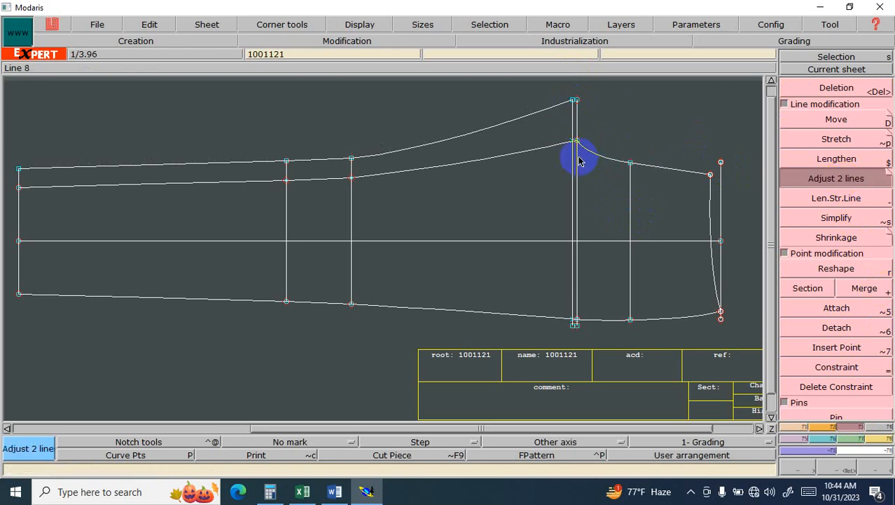
left_click(827, 89)
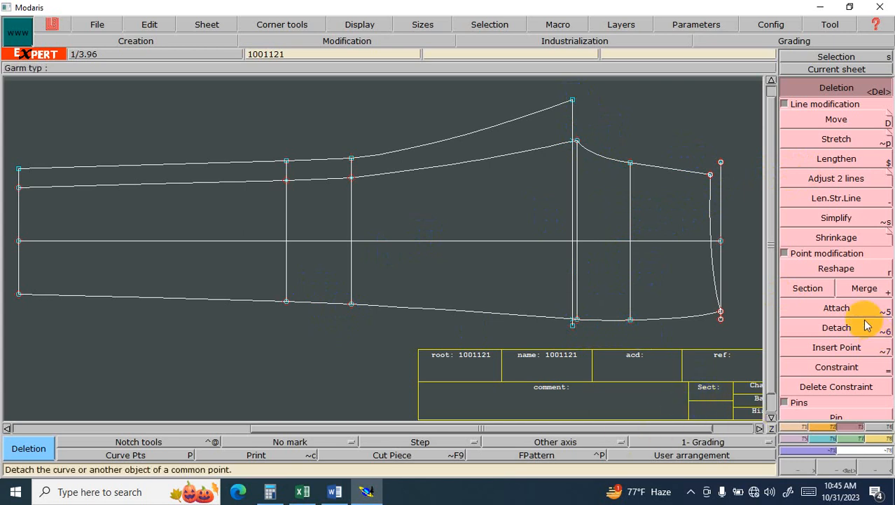
- Lengthen the hip line by 1.4 cm at its centre-seam end
left_click(841, 199)
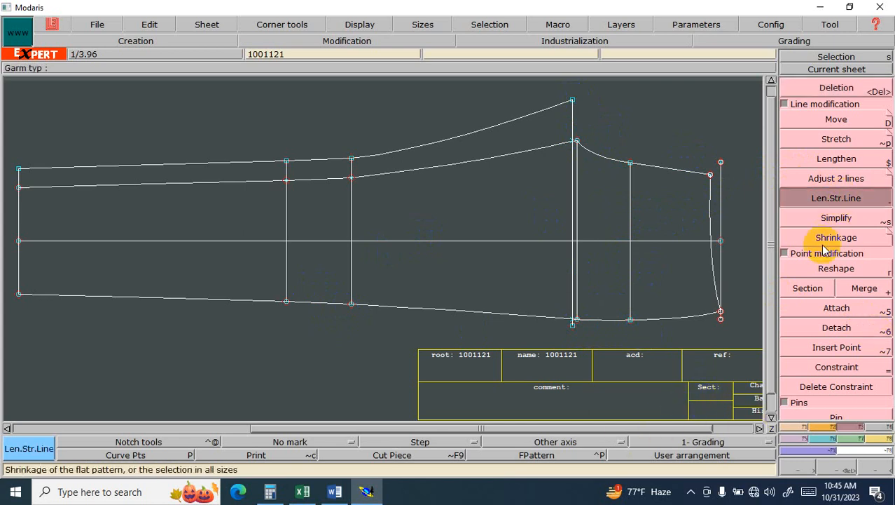
left_click(631, 179)
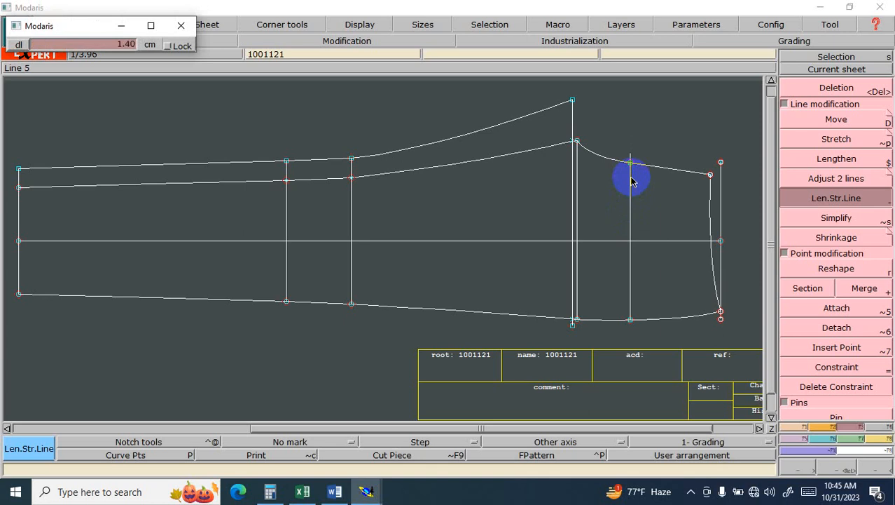
left_click(647, 178)
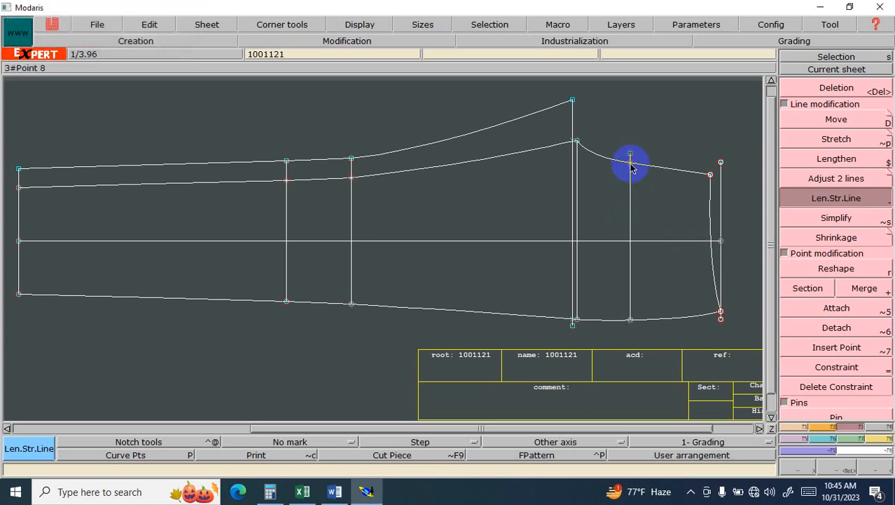
- Look up the half-hip front-to-back allowance in the Excel size sheet and bring up Calculator
left_click(270, 491)
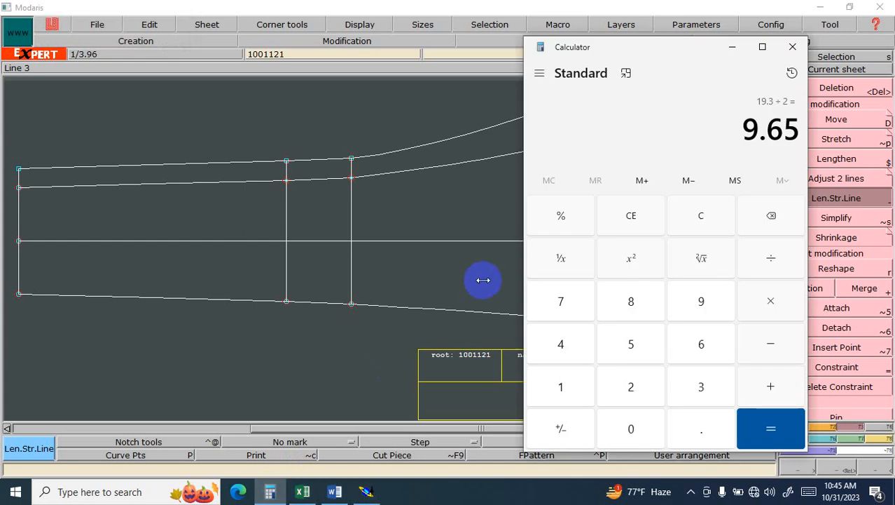
left_click(302, 491)
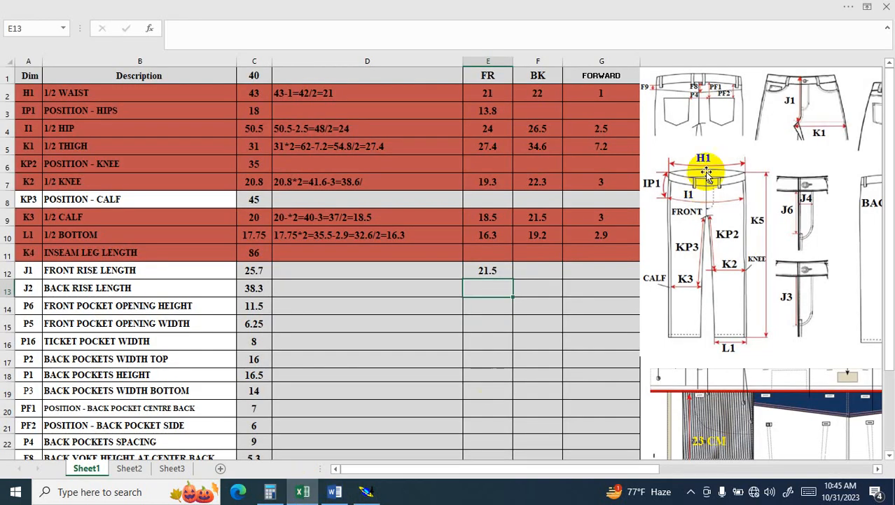
left_click(335, 491)
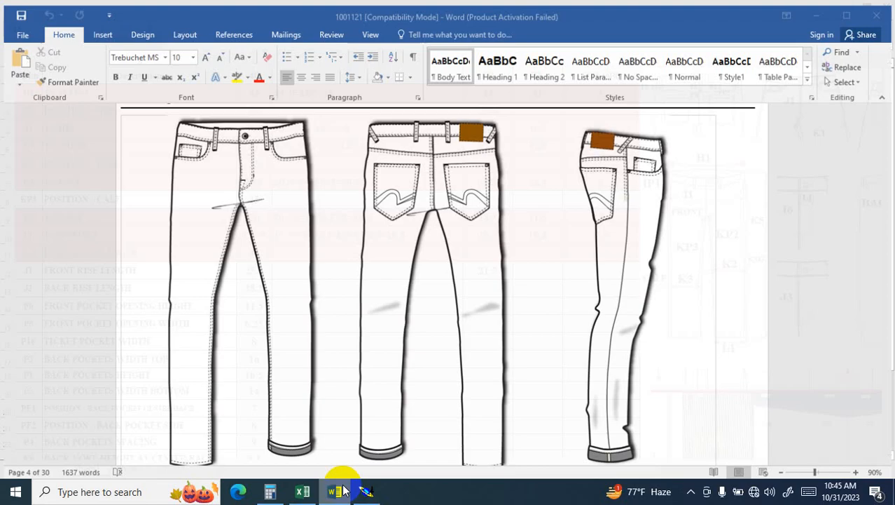
left_click(338, 492)
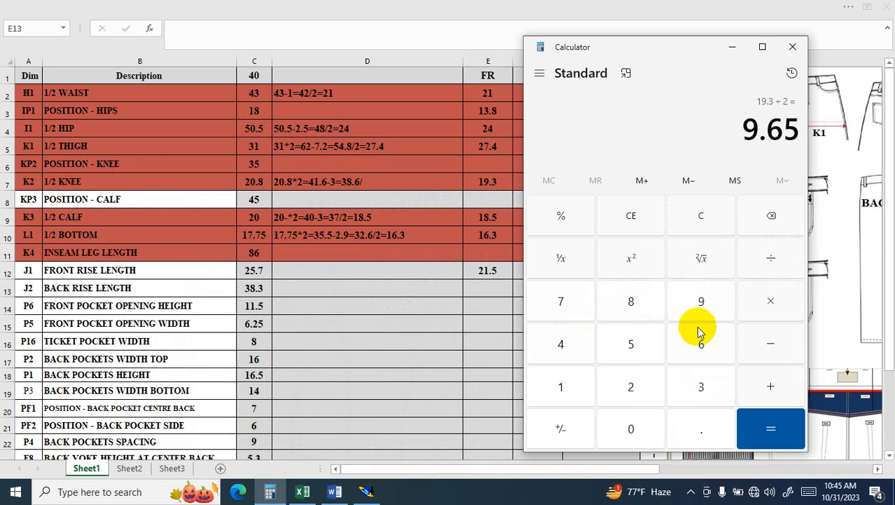
- Clear Calculator and subtract 1.4 from the 2.5 cm hip allowance to find the remaining extension
left_click(773, 229)
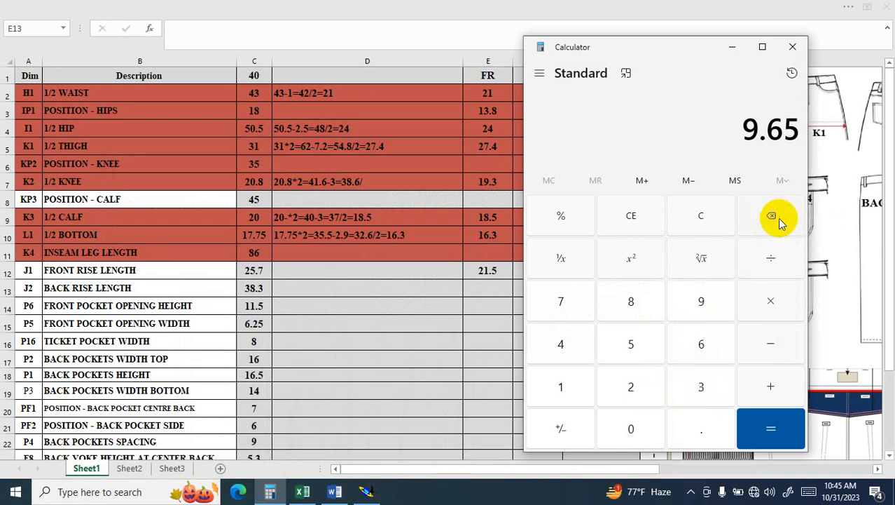
left_click(708, 217)
left_click(632, 386)
left_click(687, 424)
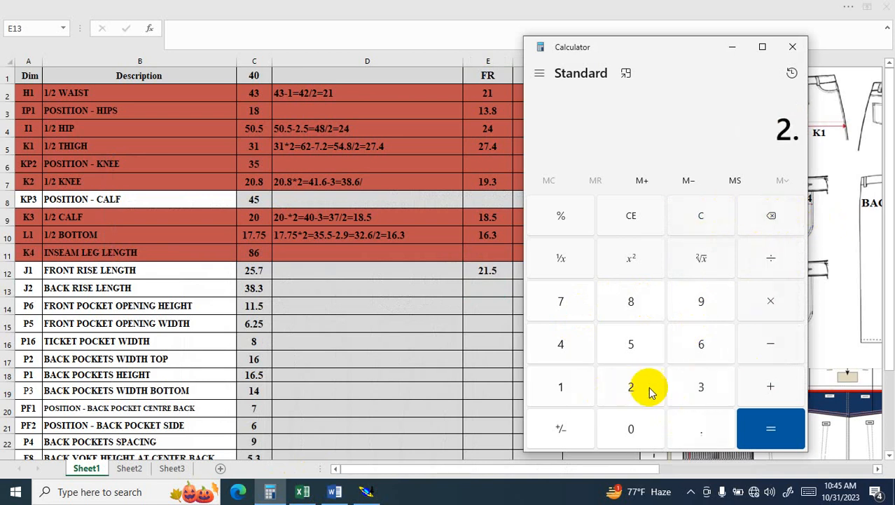
left_click(613, 349)
left_click(794, 359)
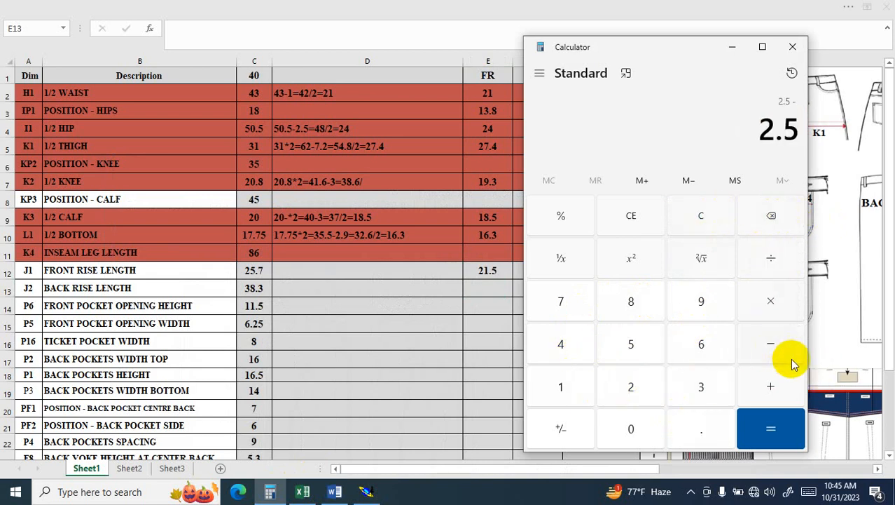
left_click(573, 394)
left_click(677, 418)
left_click(574, 349)
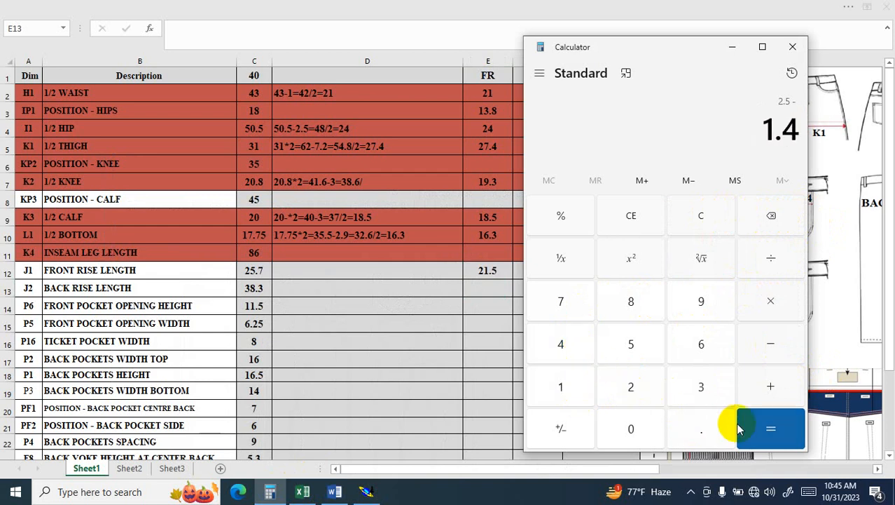
left_click(746, 426)
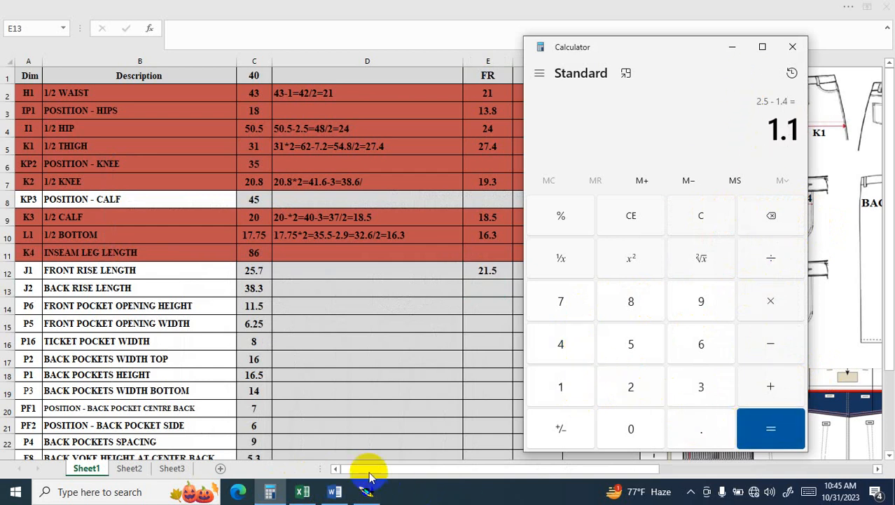
- Return to Modaris and lengthen the hip line by 1.1 cm at its side-seam end
left_click(339, 492)
left_click(366, 491)
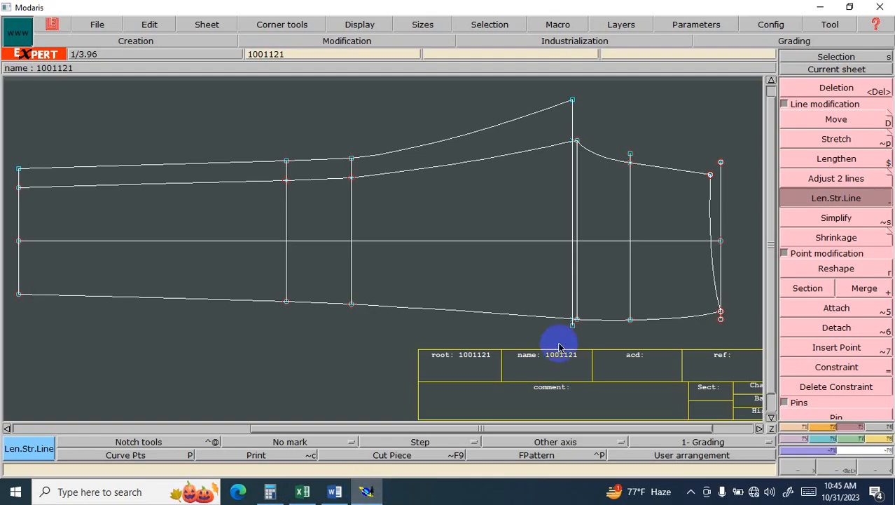
left_click(630, 317)
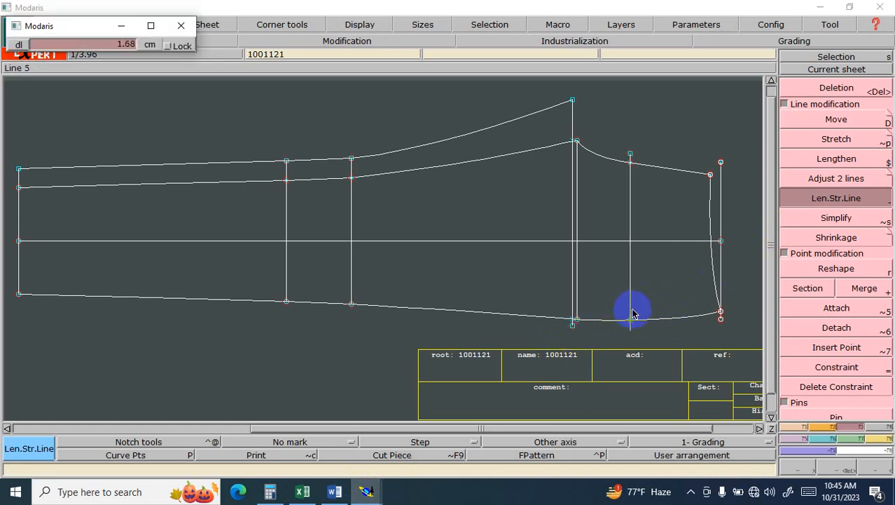
key("Down")
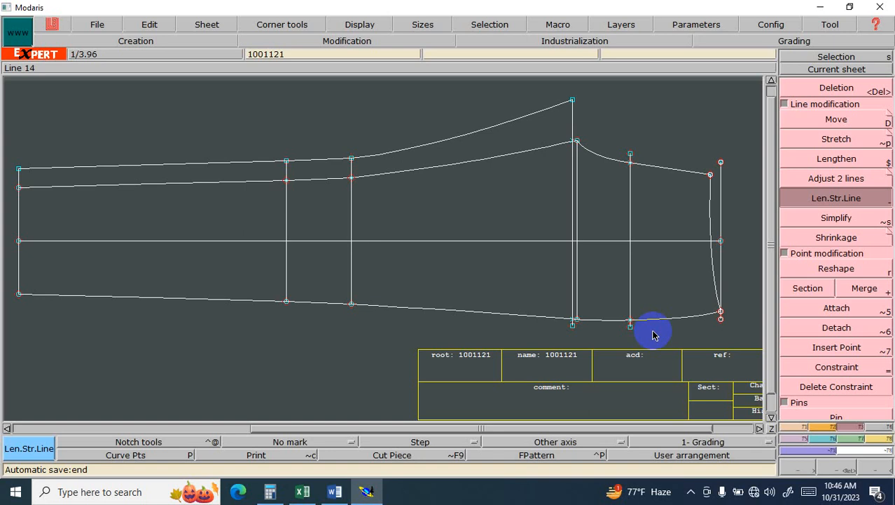
- Undo both hip line extensions and lengthen the line again, by 1.5 cm at its side-seam end and also at its centre-seam end
key("ctrl+z")
key("ctrl+z")
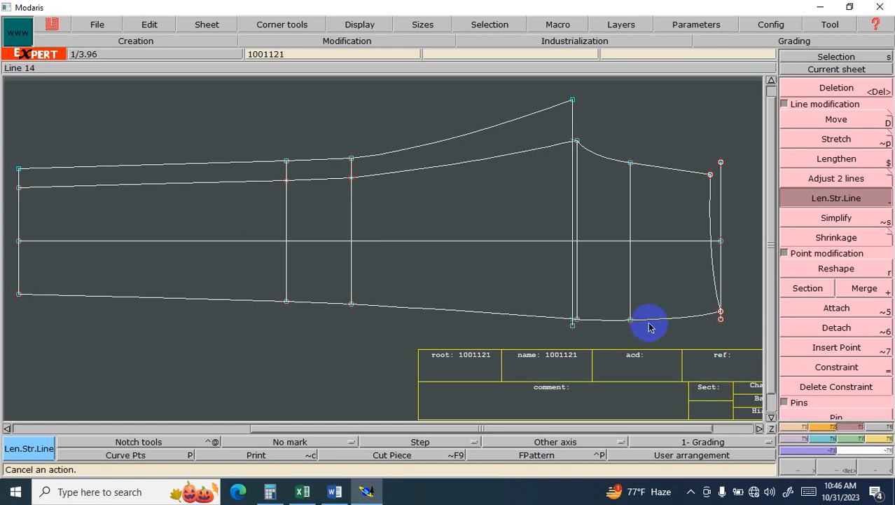
left_click(631, 293)
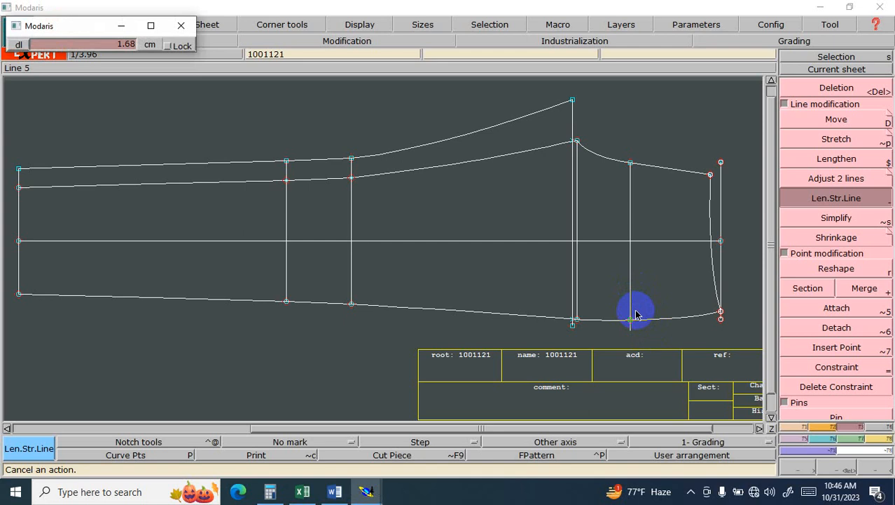
type("1.10")
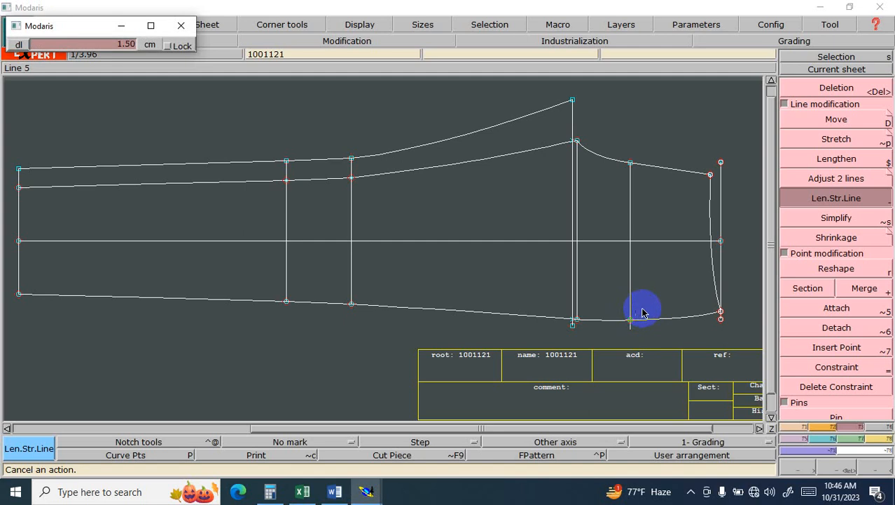
left_click(754, 338)
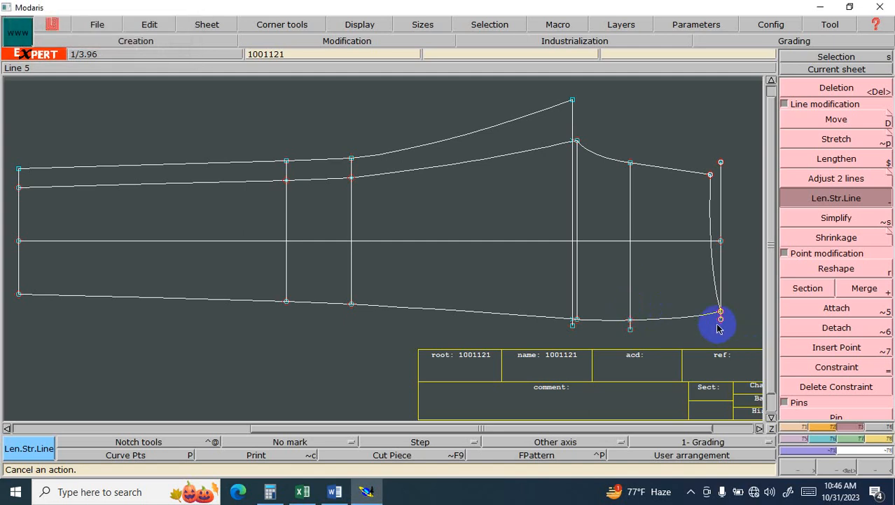
left_click(631, 185)
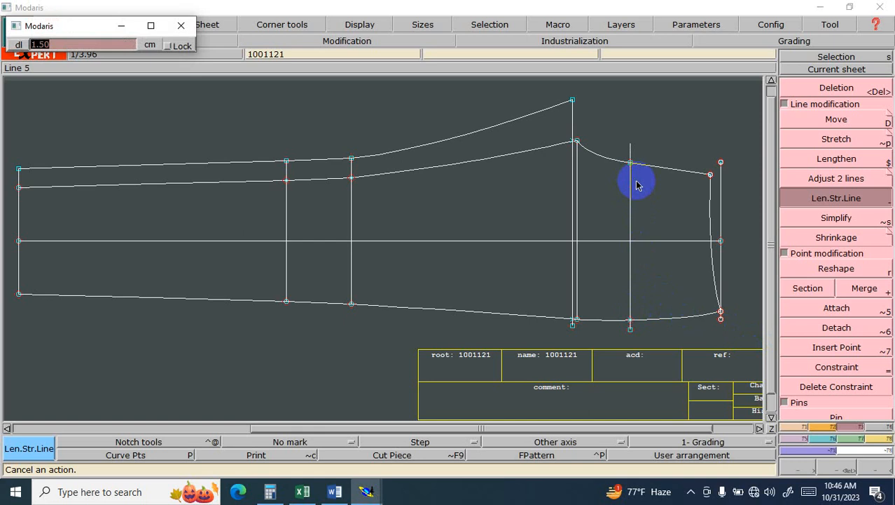
left_click(659, 186)
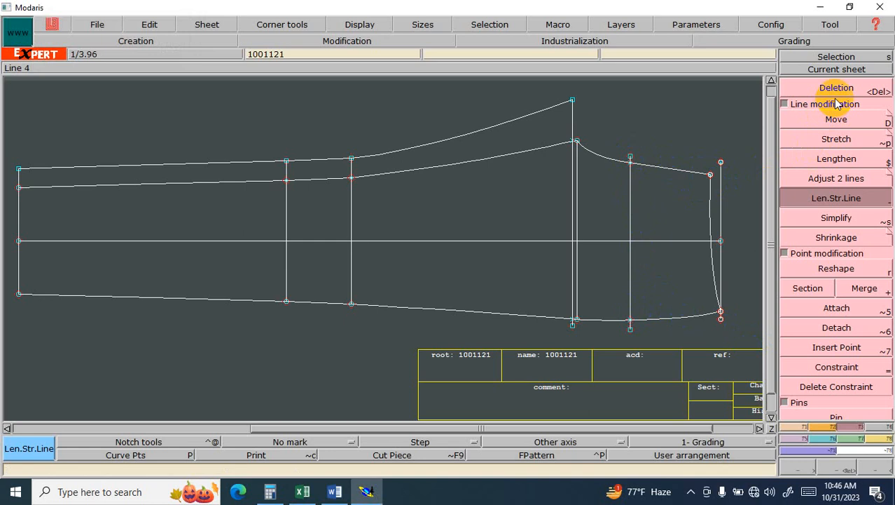
- Place a Developed point on the waist curve, 0.5 cm from its centre-seam end
left_click(800, 426)
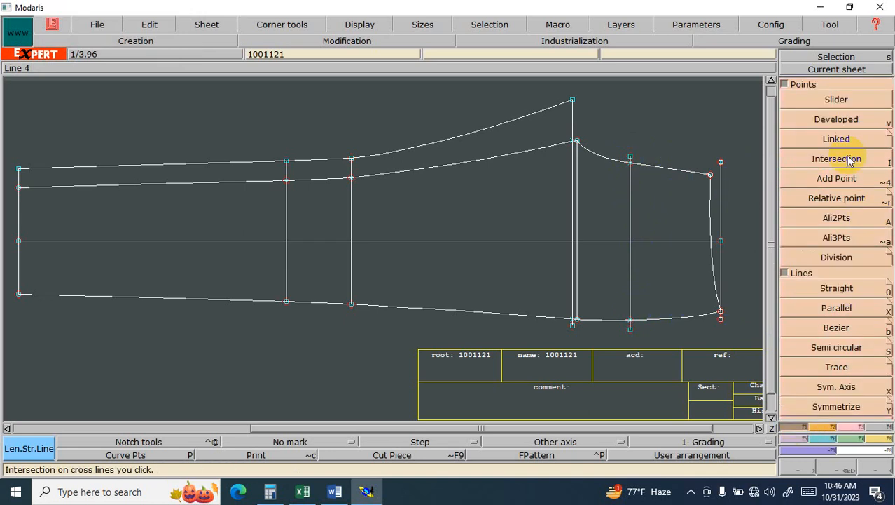
left_click(840, 120)
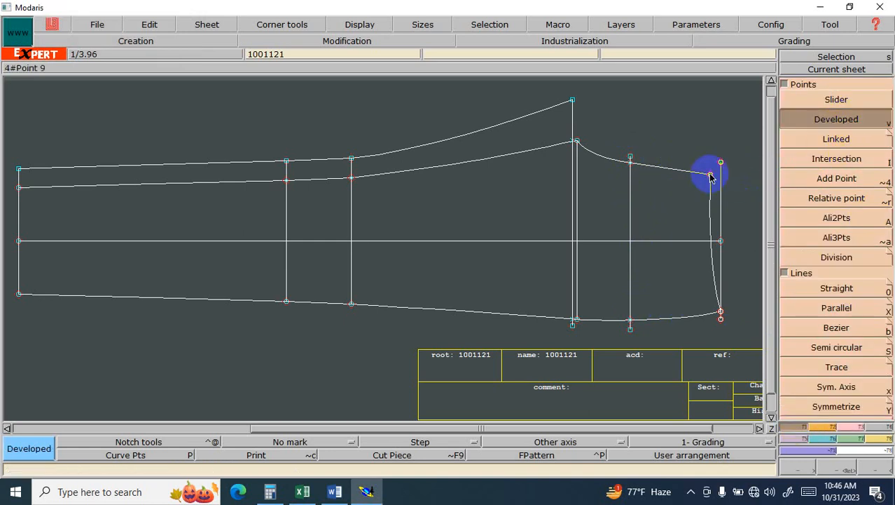
left_click(710, 175)
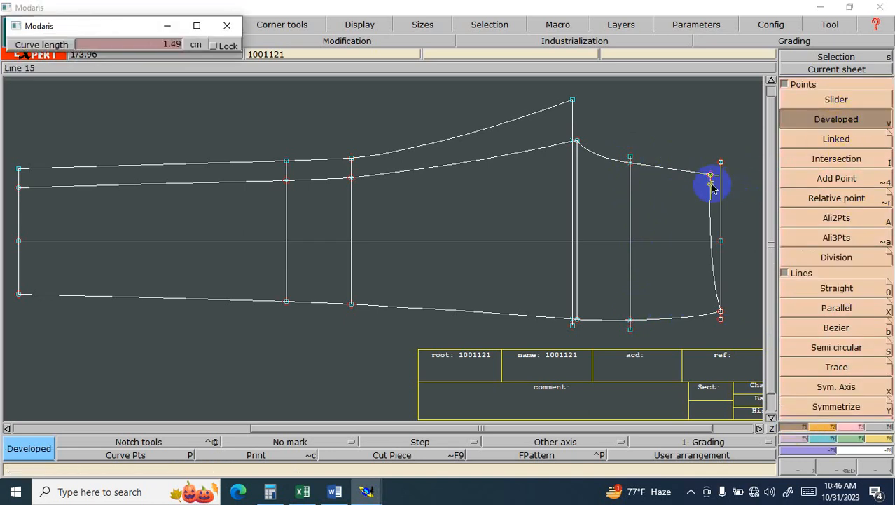
key("Down")
key("Return")
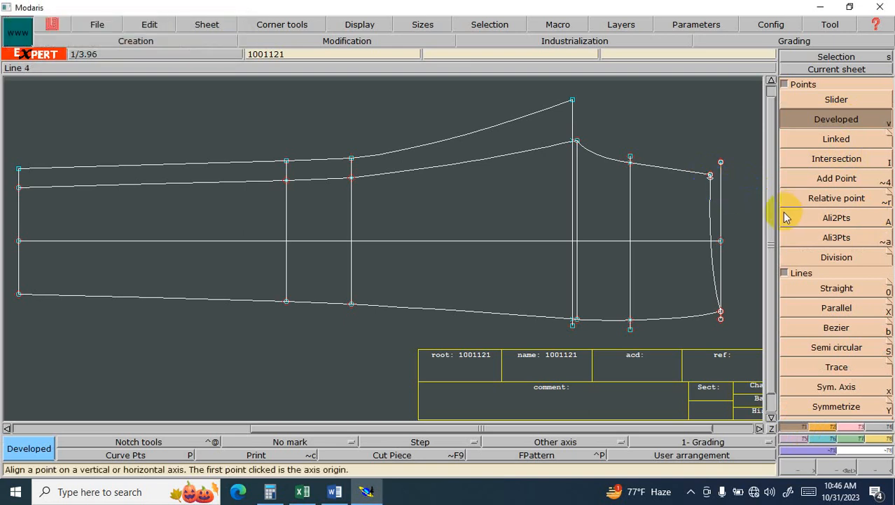
key("Return")
- Draw a Bezier back rise line from the back crotch point through the hip line's extended centre end, past the new waist point and beyond the waistline
left_click_drag(544, 92, 756, 356)
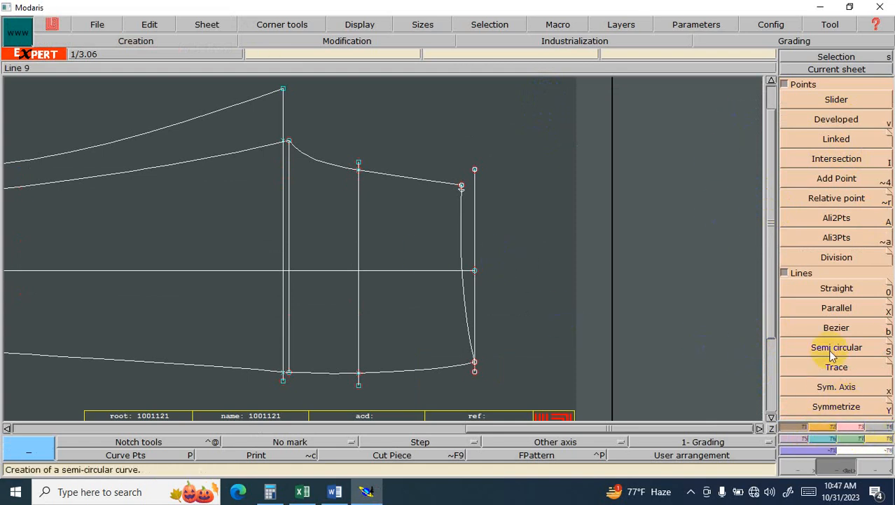
left_click(846, 328)
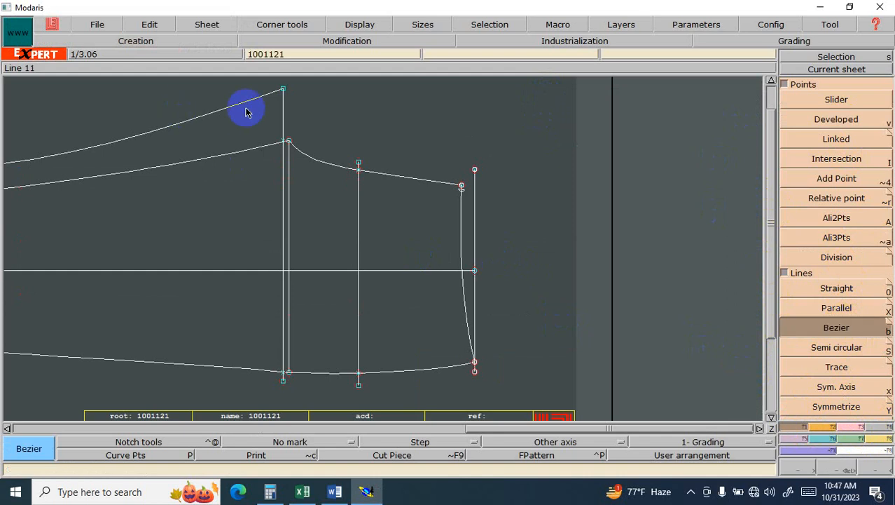
left_click_drag(283, 92, 362, 166)
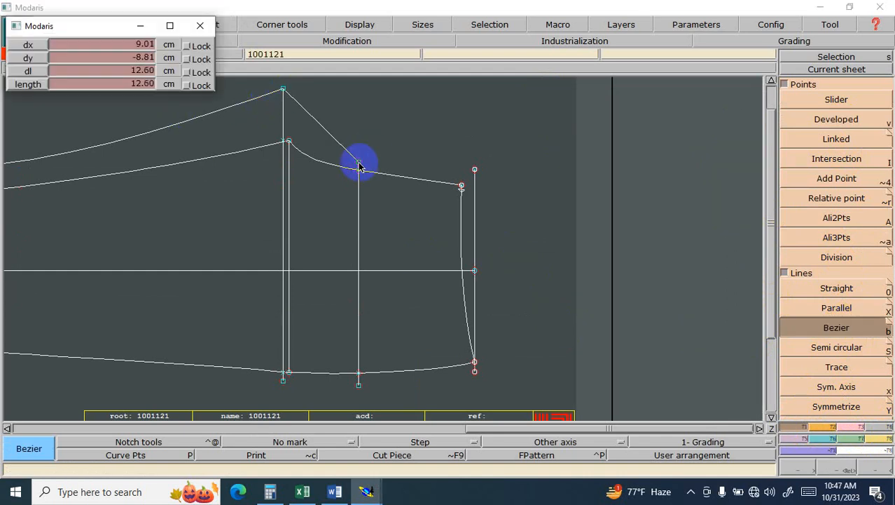
left_click(359, 166)
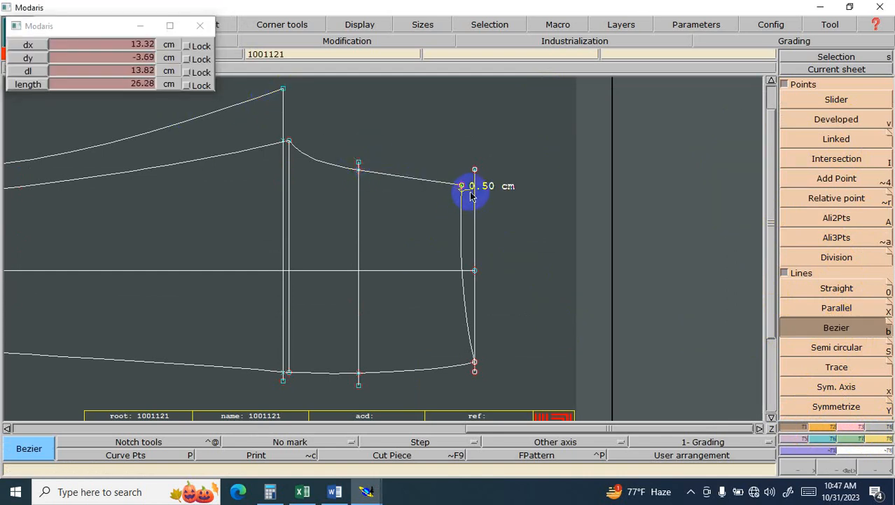
left_click(558, 219)
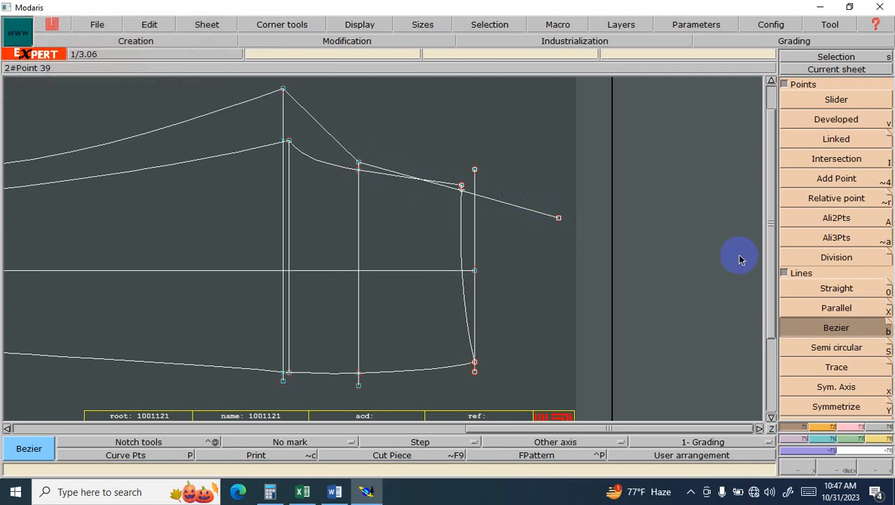
- Show the curve handles and reshape the back rise line between the crotch point and the hip line into a smooth concave curve
left_click(376, 26)
left_click(401, 188)
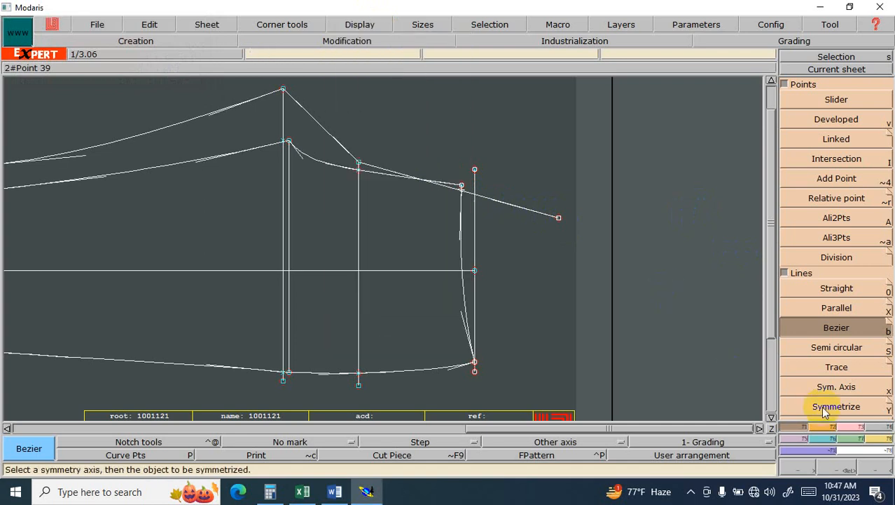
left_click(858, 426)
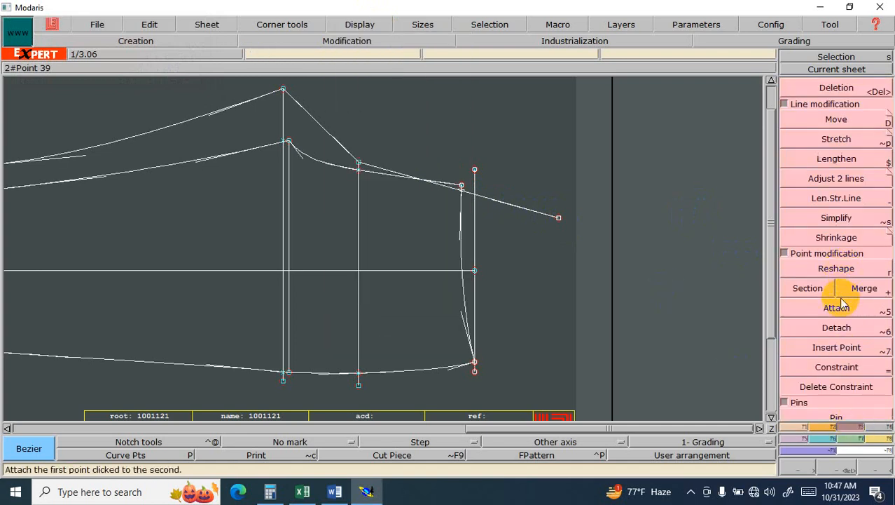
left_click(836, 268)
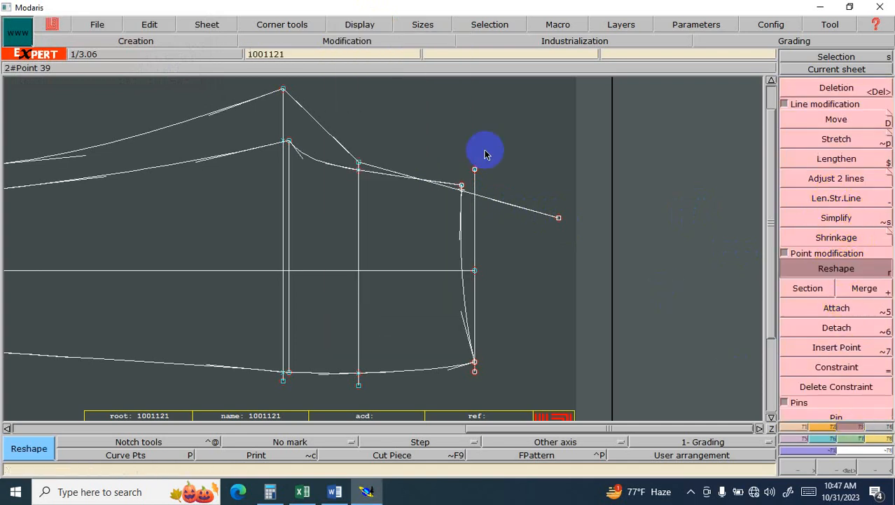
left_click_drag(333, 139, 312, 145)
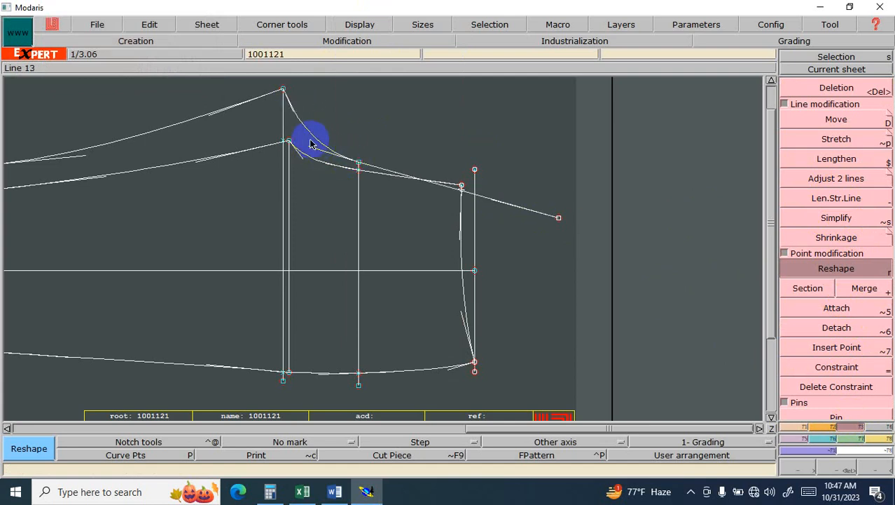
left_click(291, 111)
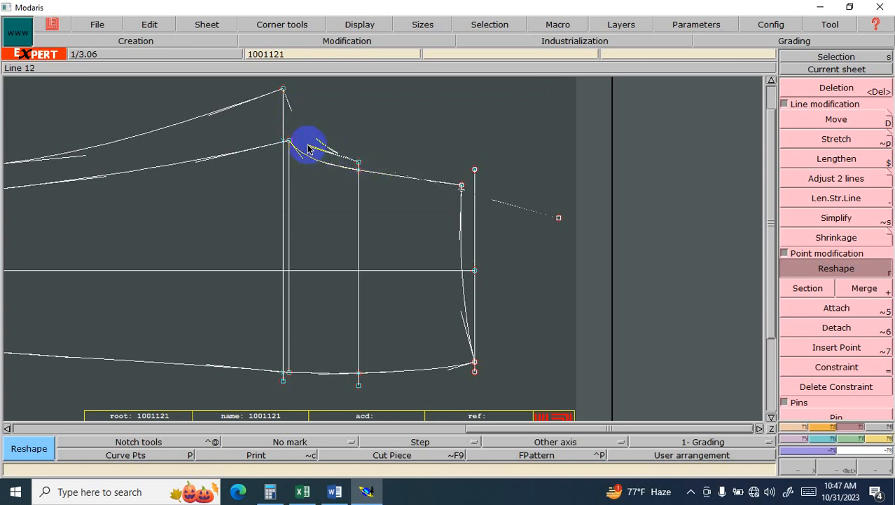
left_click_drag(308, 150, 351, 170)
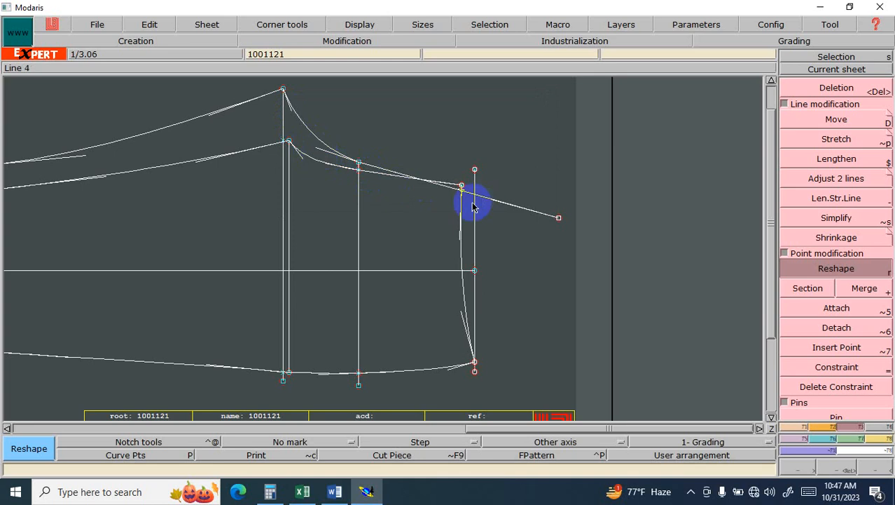
left_click(292, 116)
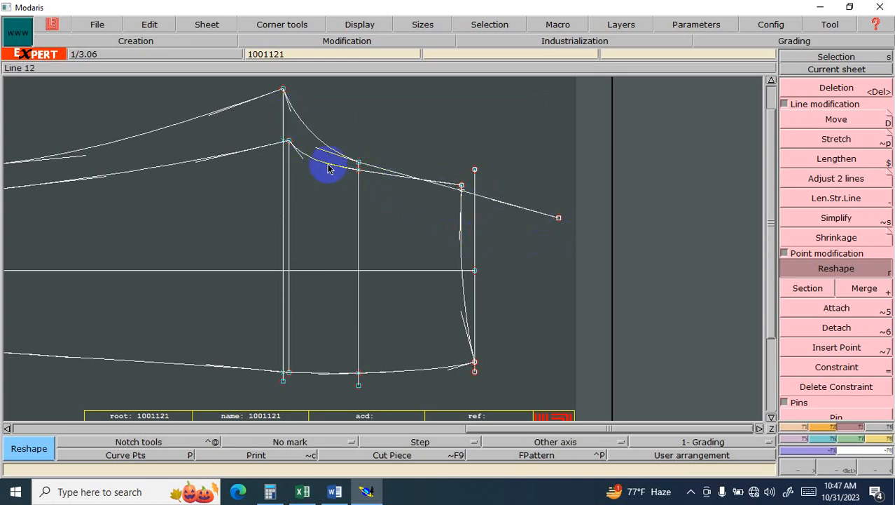
left_click_drag(315, 148, 448, 230)
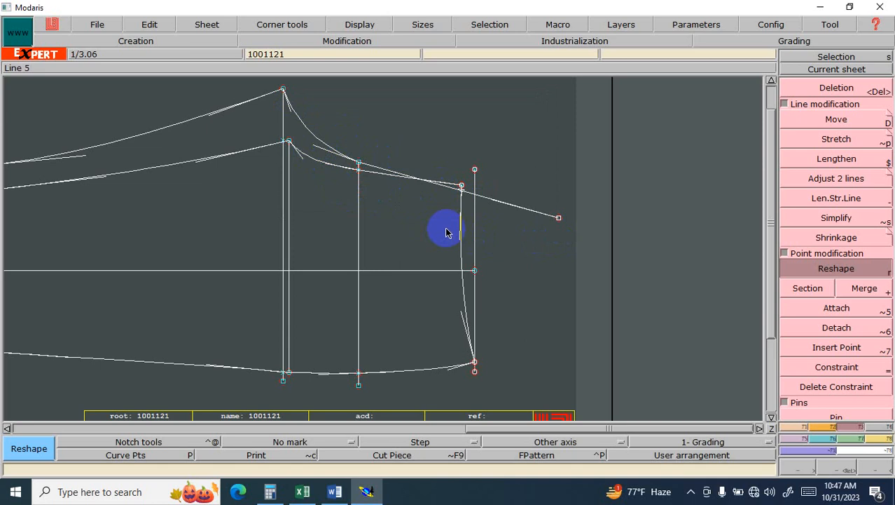
- Hide the curve handles on the pattern lines
left_click(357, 24)
left_click(391, 188)
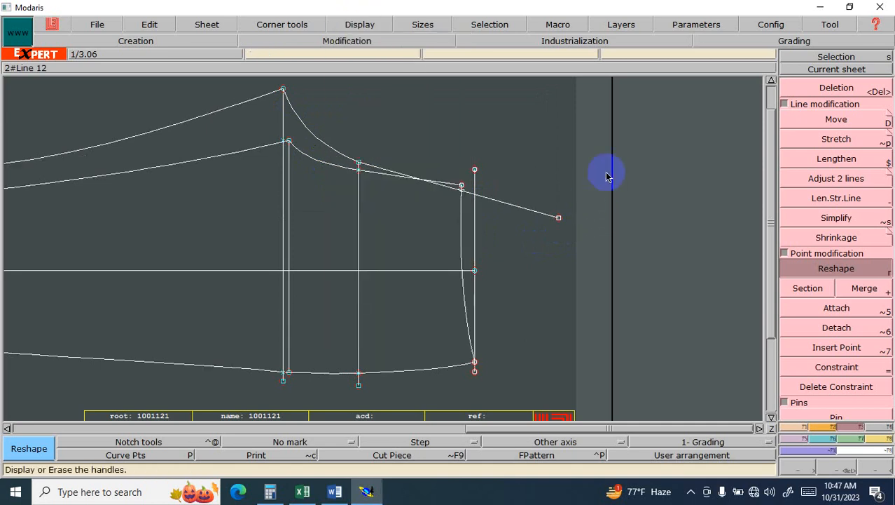
- Switch to the Excel size sheet and examine the back rise length J2 in the measurement table and the back-view sketch
left_click(302, 491)
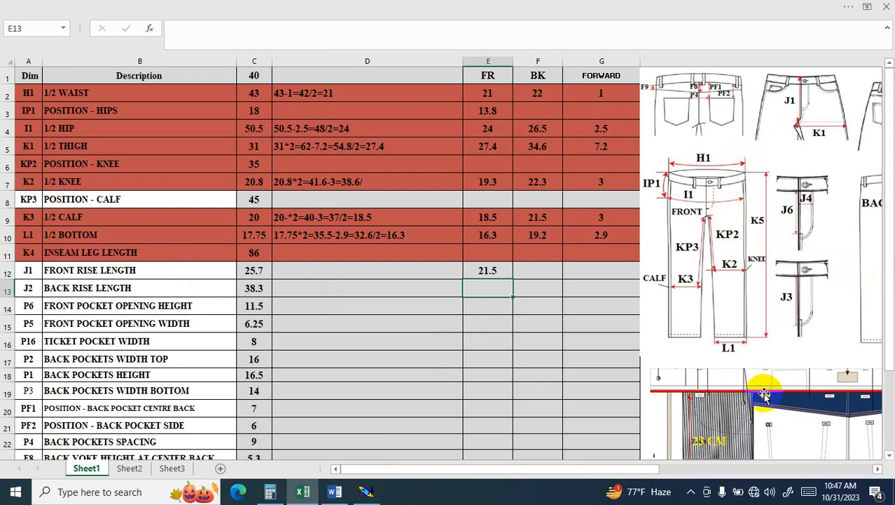
left_click_drag(659, 469, 748, 467)
left_click(726, 384)
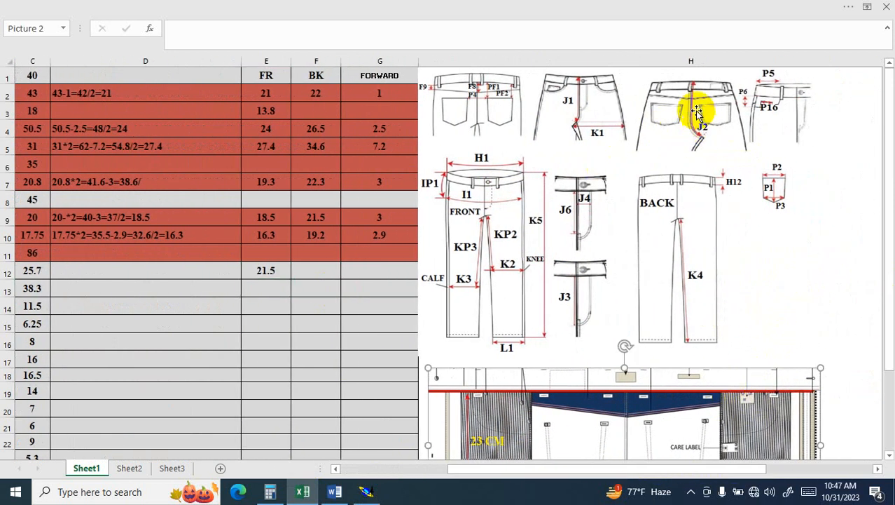
left_click_drag(653, 468, 524, 471)
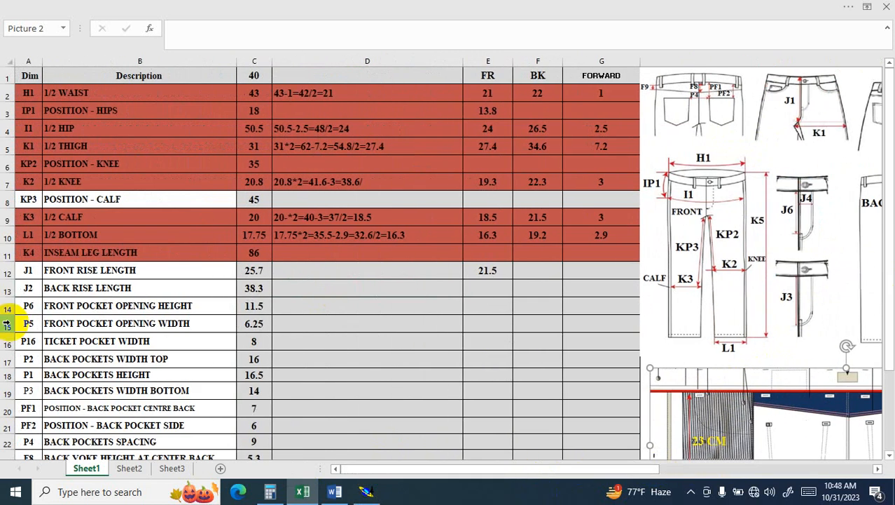
left_click_drag(21, 279, 596, 284)
left_click(273, 307)
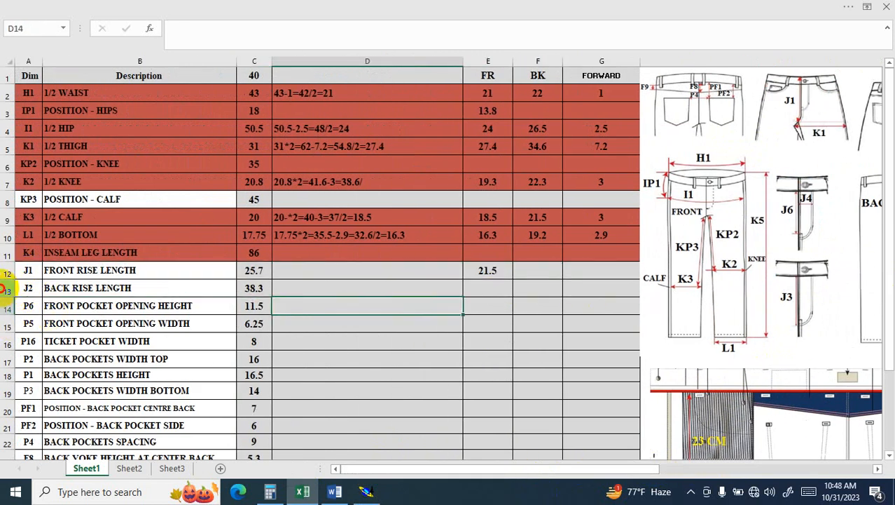
left_click(6, 288)
- Display the full ribbon and fill the J1 front rise and J2 back rise rows with the red used for the completed rows
left_click(867, 6)
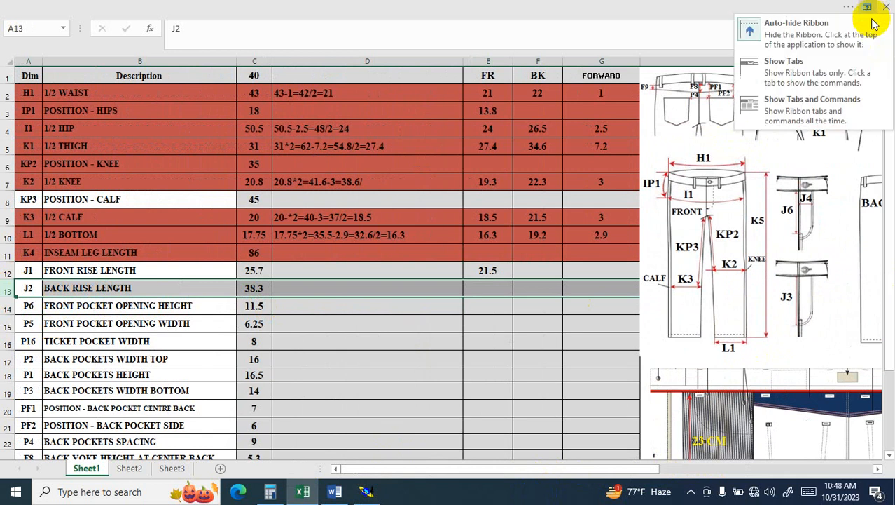
left_click(798, 102)
left_click(9, 357)
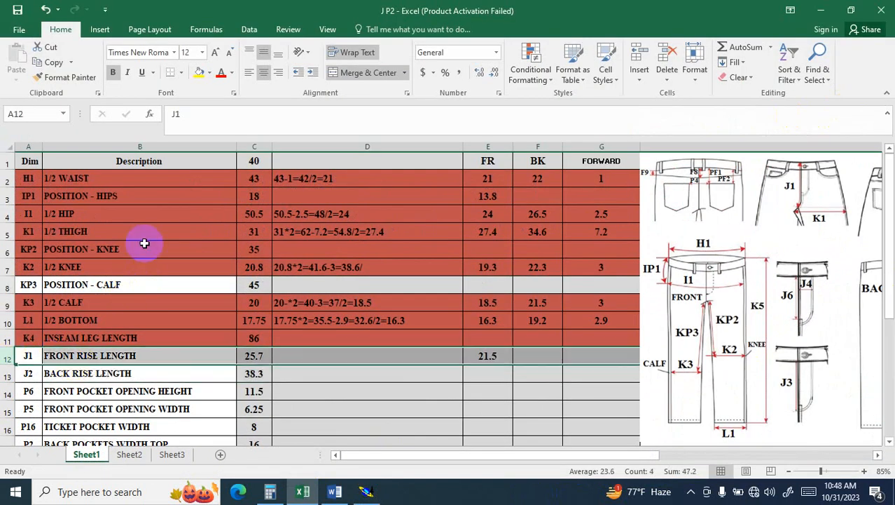
left_click(209, 73)
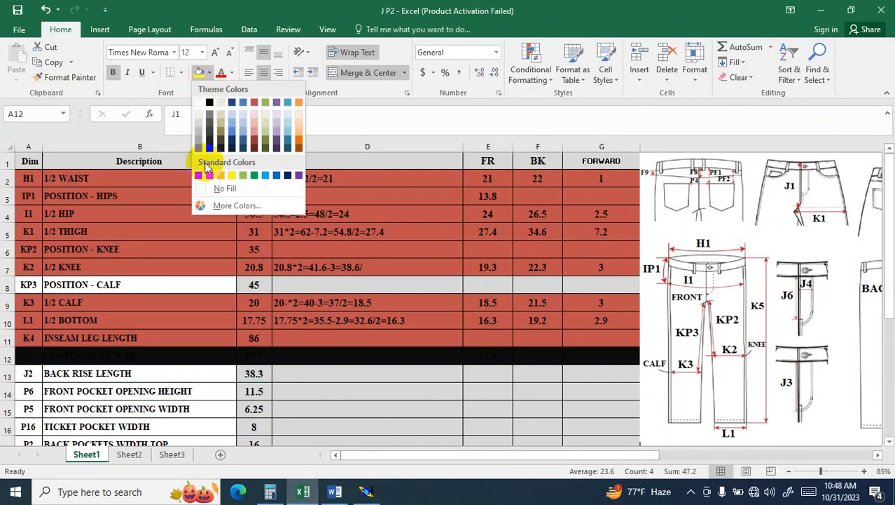
left_click(255, 103)
left_click(61, 381)
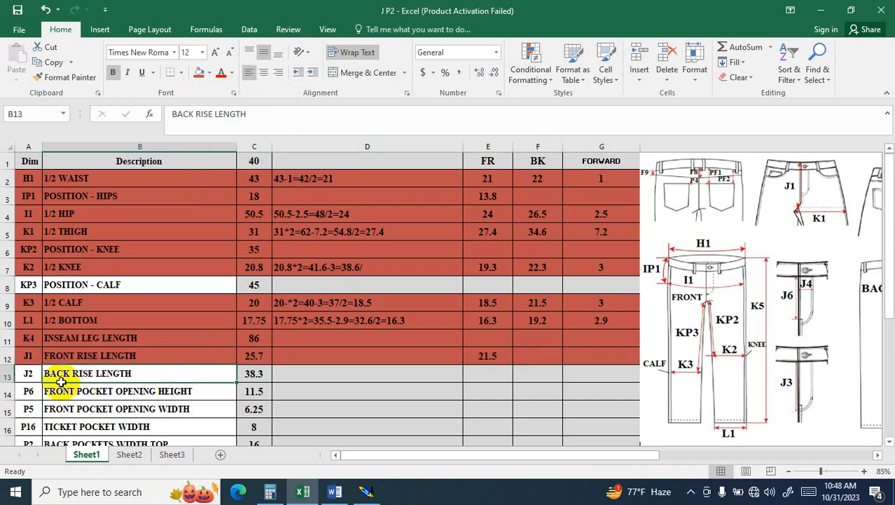
left_click(8, 373)
left_click(200, 72)
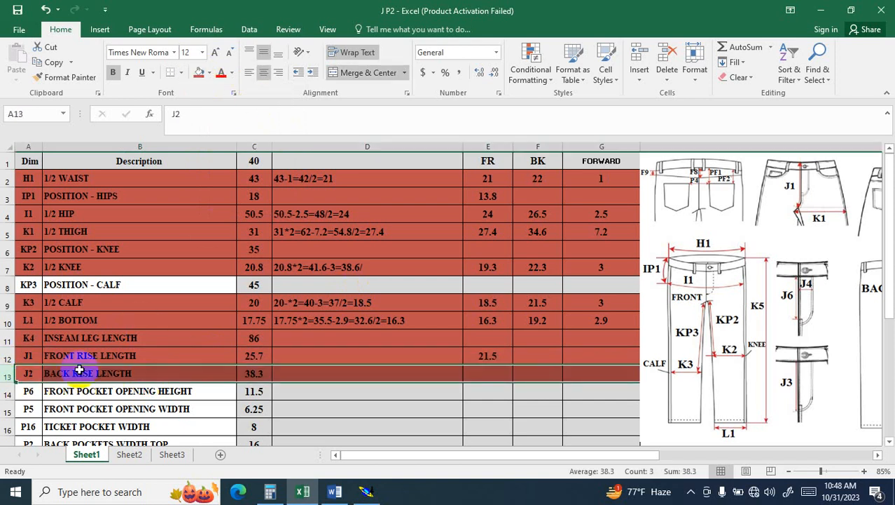
- Calculate the back rise without the waistband height in cell E13 with the formula =C13-C28
left_click(486, 375)
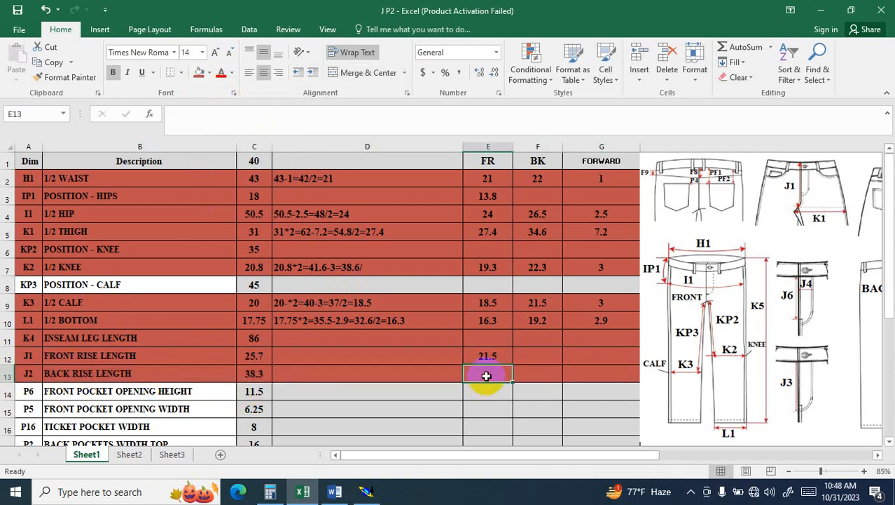
type("=")
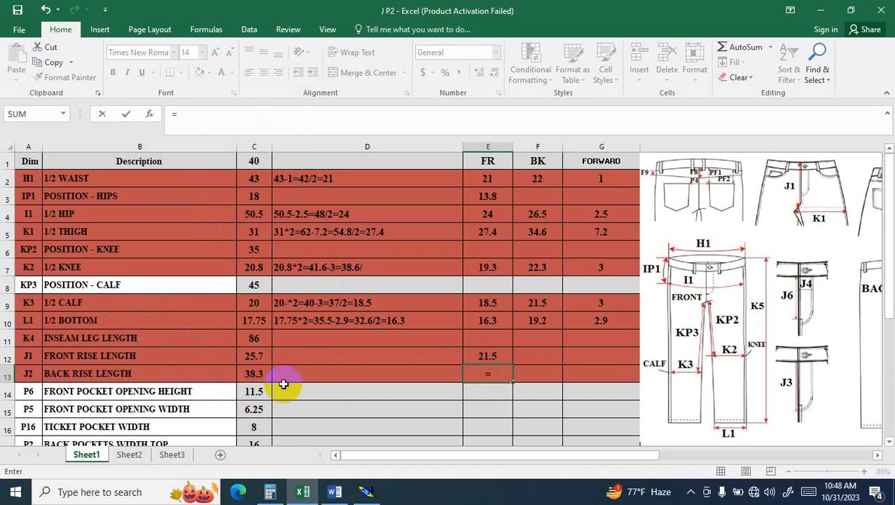
left_click(263, 377)
scroll(327, 379, "down", 2)
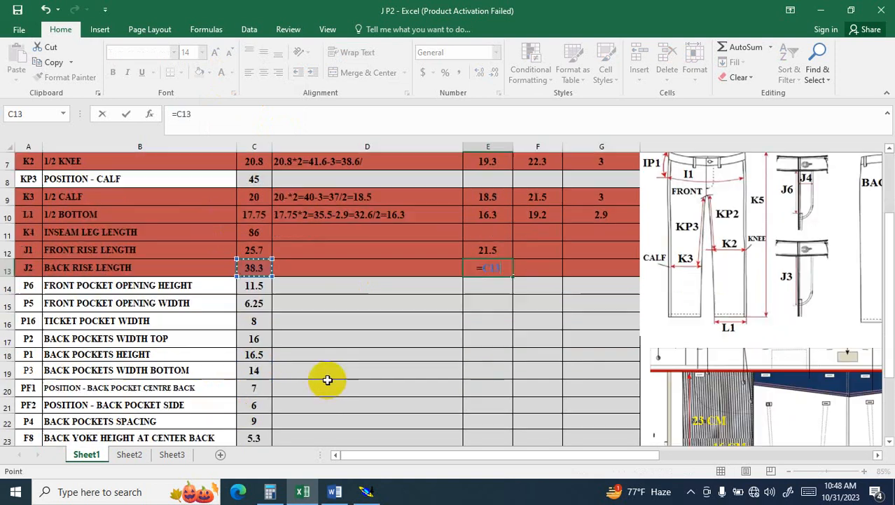
type("-")
scroll(334, 378, "down", 2)
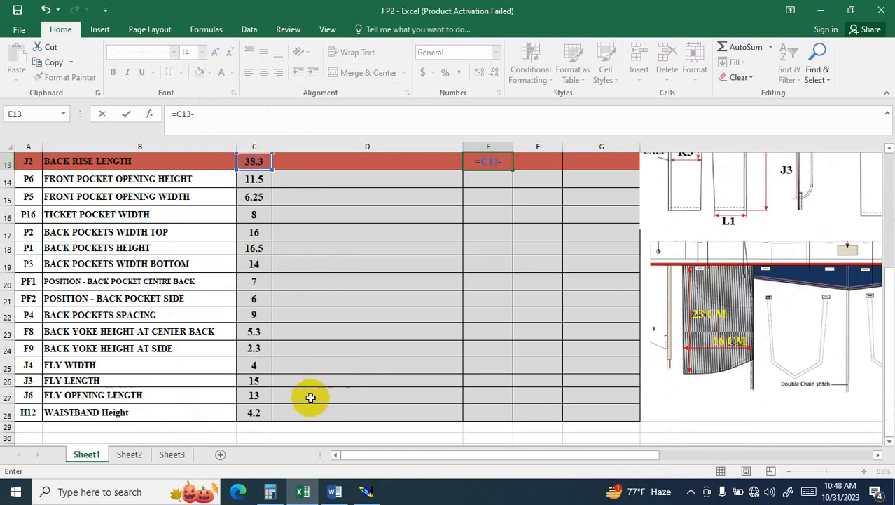
left_click(255, 412)
scroll(302, 409, "up", 3)
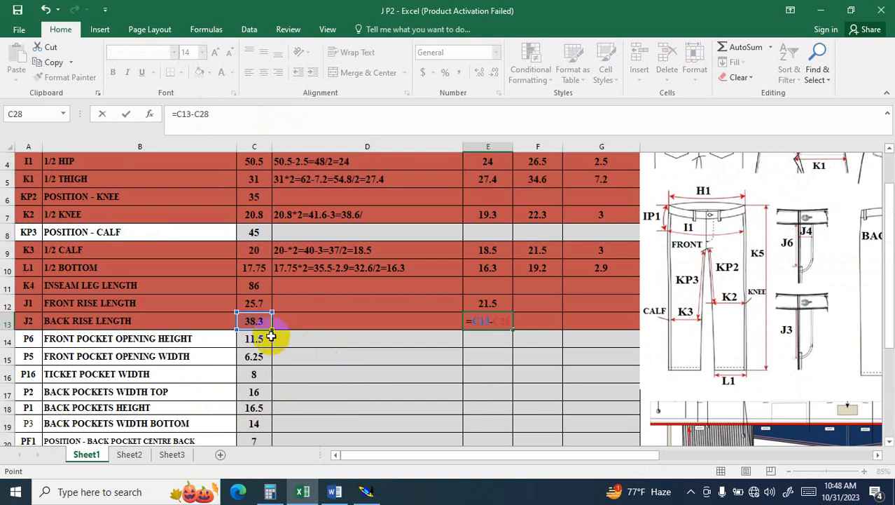
key("Return")
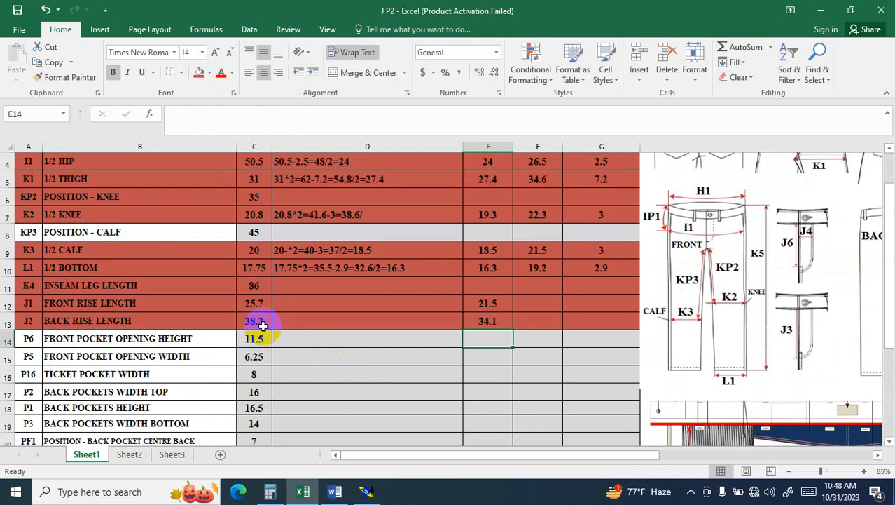
- Move the back rise formula from cell E13 to F13 in the BK column
left_click(495, 321)
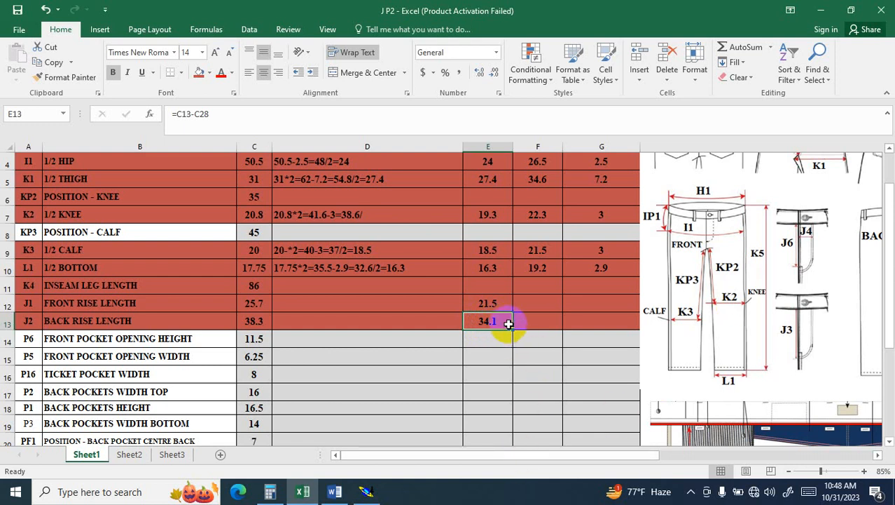
key("ctrl+c")
left_click(539, 321)
key("Return")
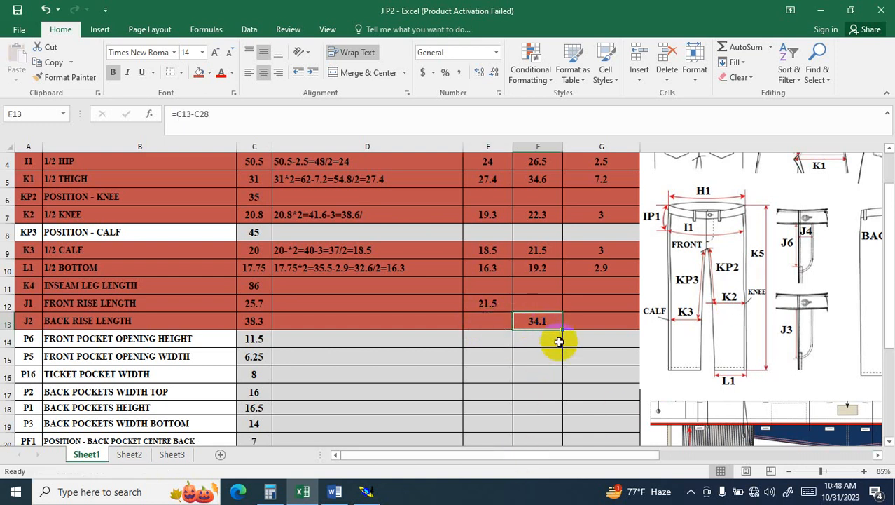
left_click(553, 339)
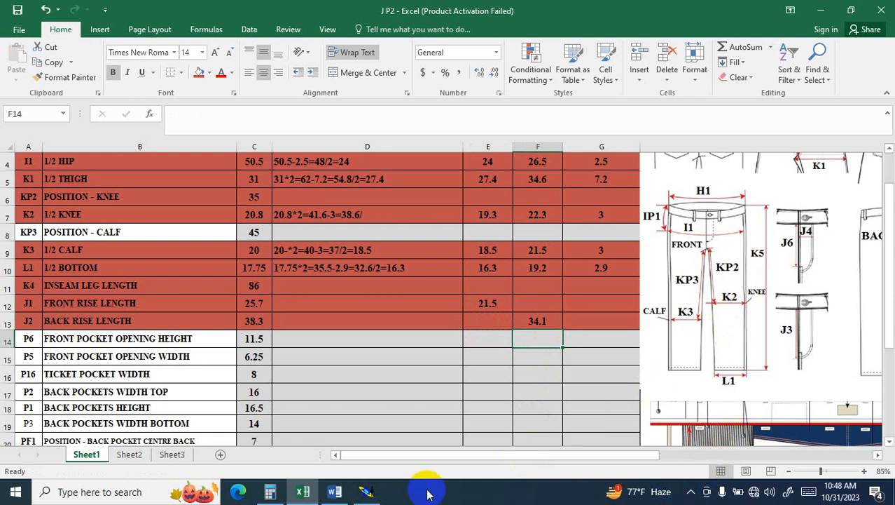
- Switch to Modaris and place a Developed point on the back rise line, 34.10 cm along the curve from the back crotch point
left_click(364, 490)
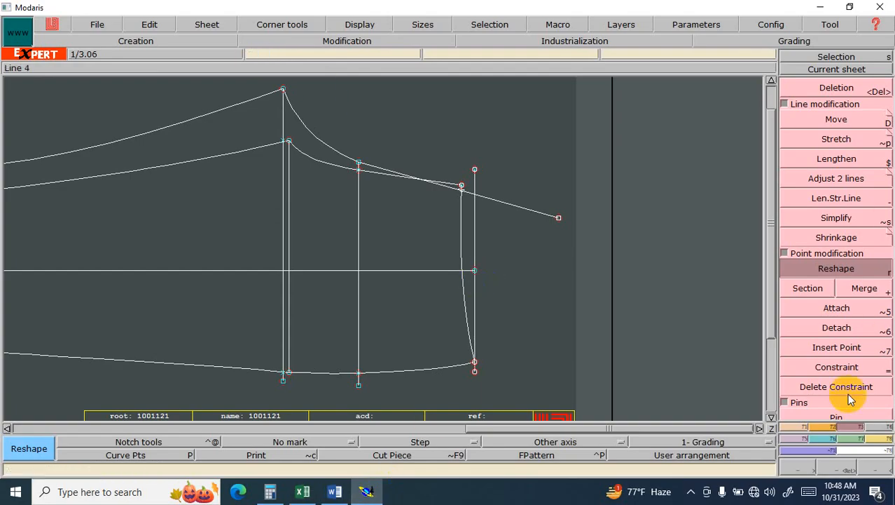
left_click(796, 426)
left_click(841, 125)
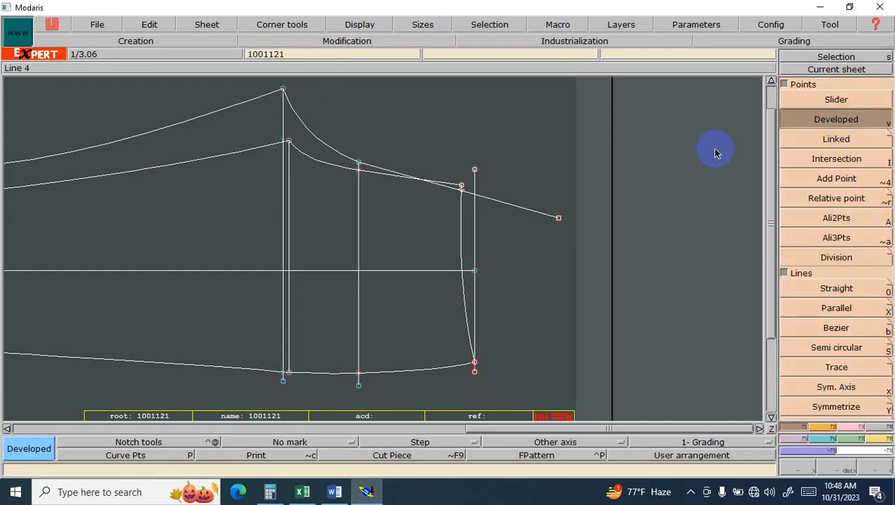
left_click(283, 89)
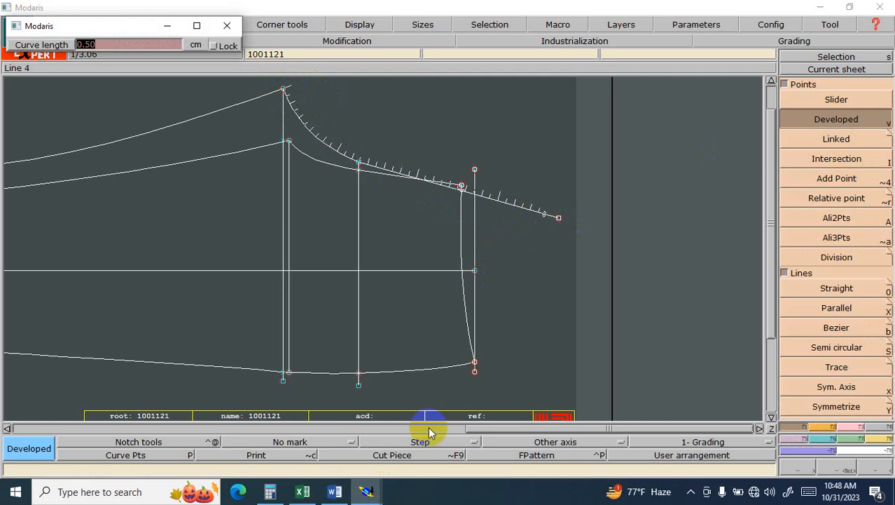
left_click(270, 493)
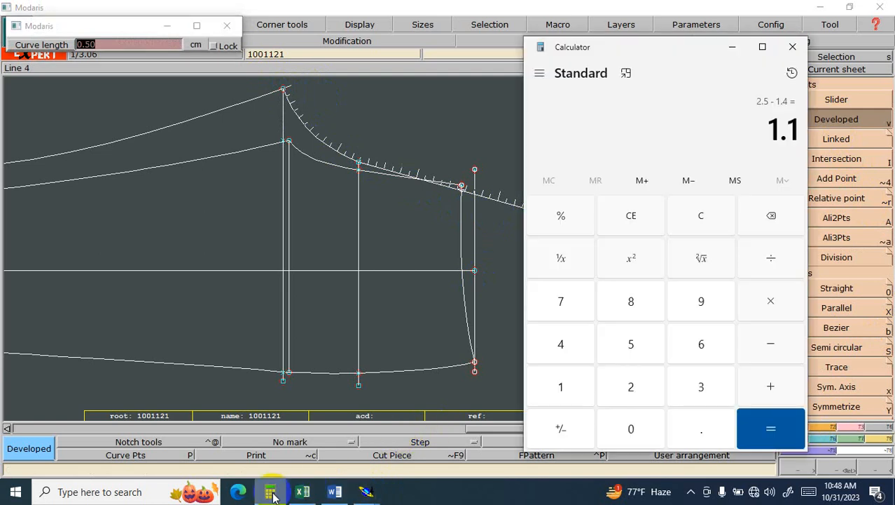
left_click(313, 494)
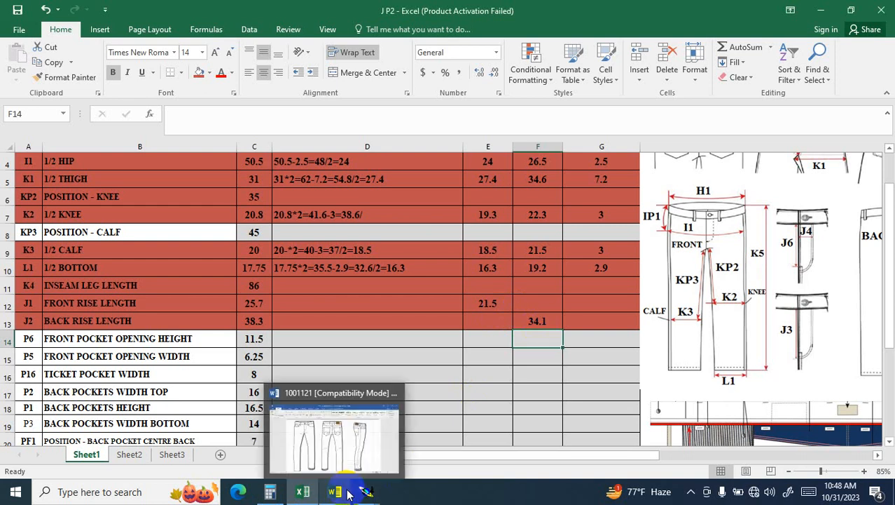
left_click(402, 421)
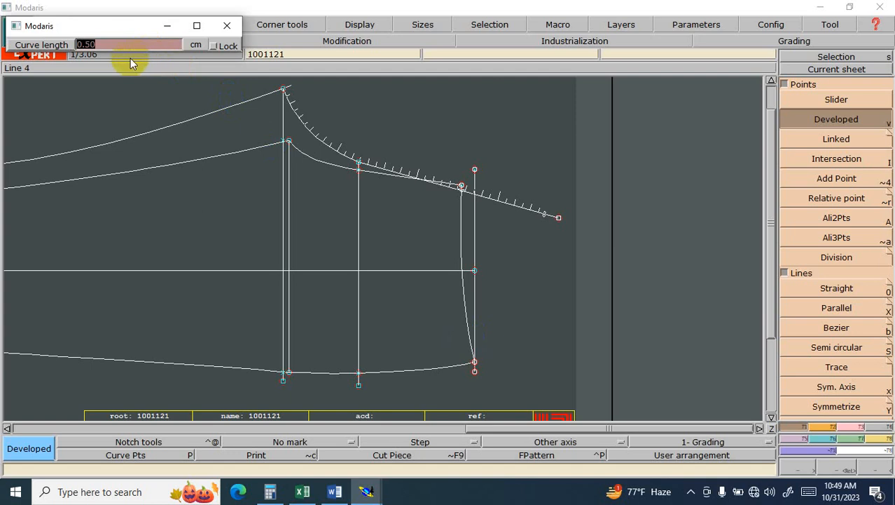
type("34.10")
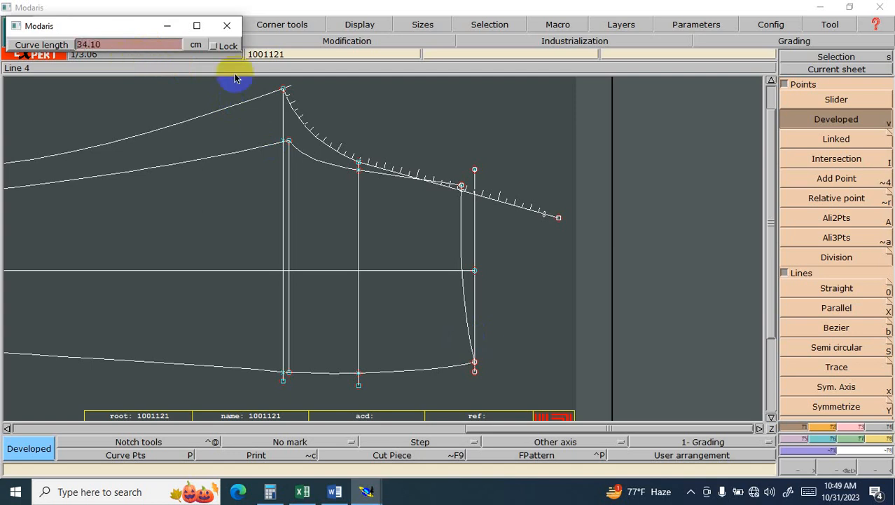
left_click(531, 211)
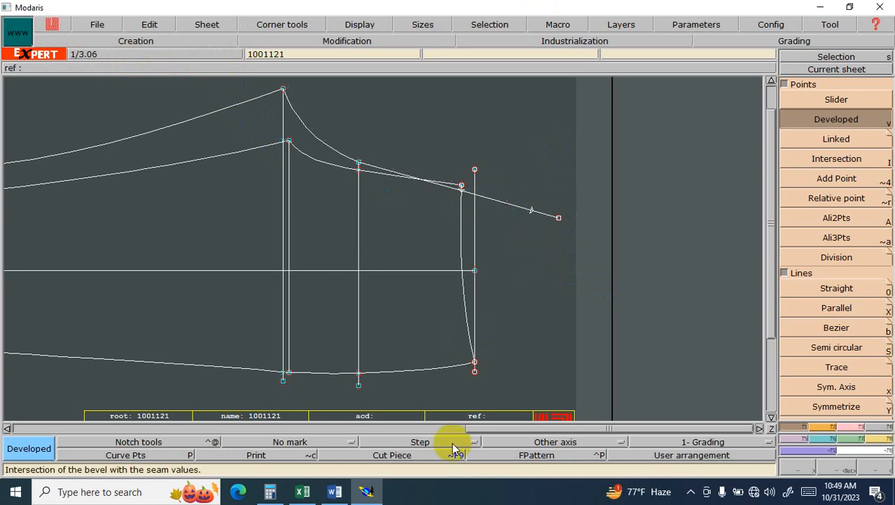
- Check the jeans sketches in the Word document and the back rise value in the Excel size sheet
left_click(335, 492)
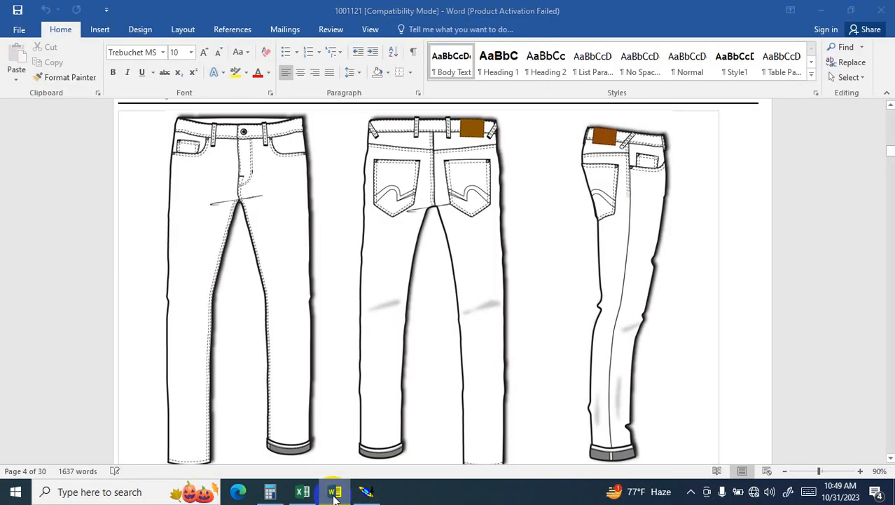
left_click(302, 491)
scroll(483, 203, "up", 1)
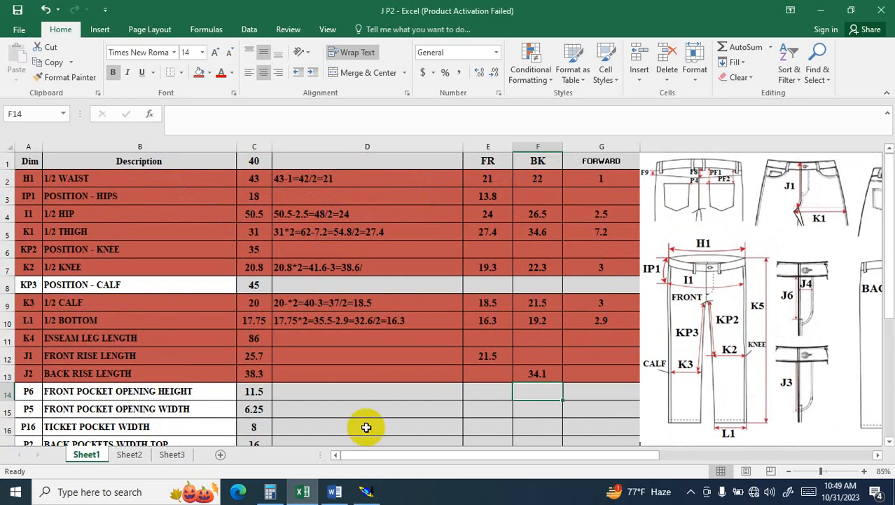
- Return to Modaris, check the developed point's distance from the crotch and insert it into the back rise line with Insert Point
left_click(366, 491)
left_click(527, 223)
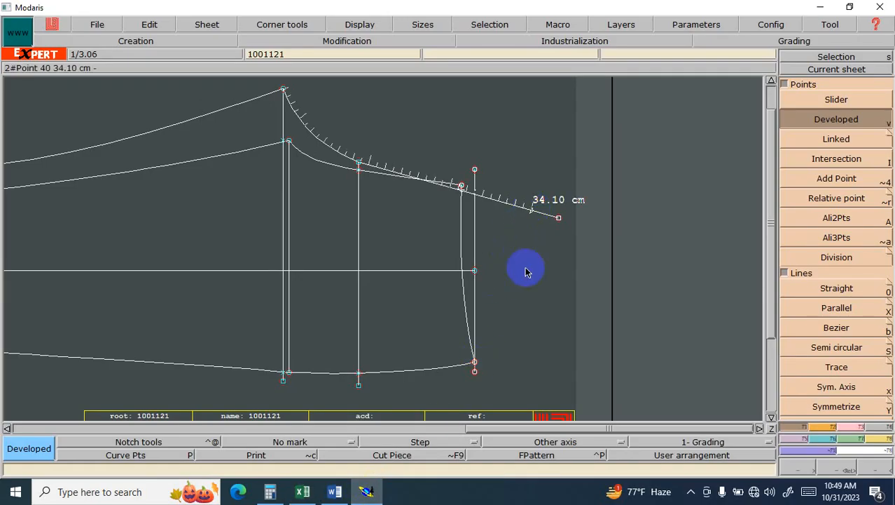
left_click(850, 429)
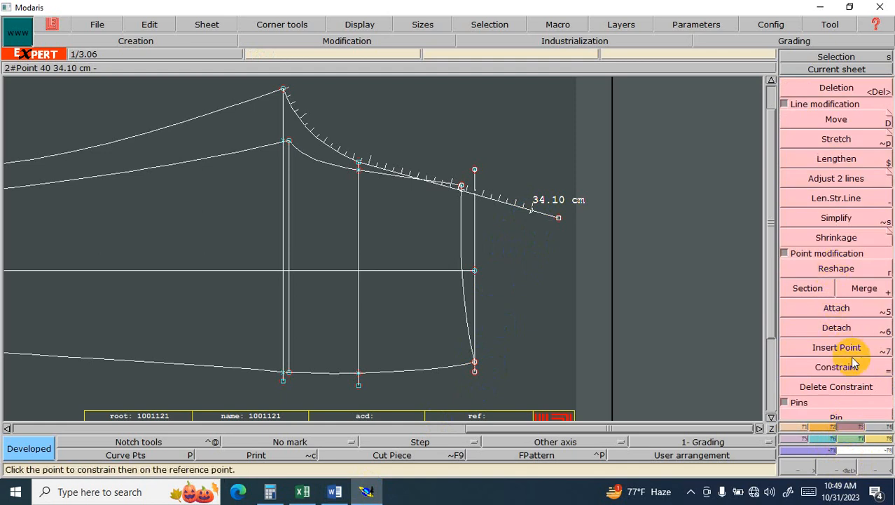
left_click(848, 353)
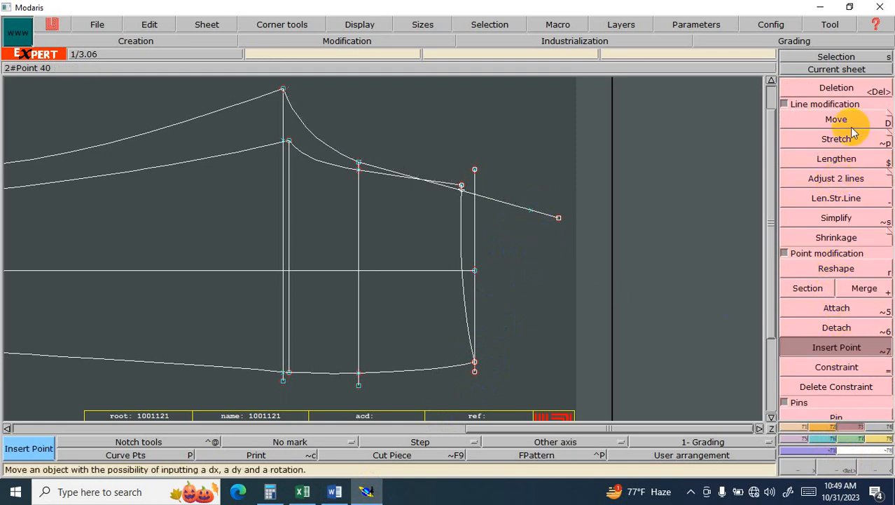
left_click(799, 426)
left_click(840, 179)
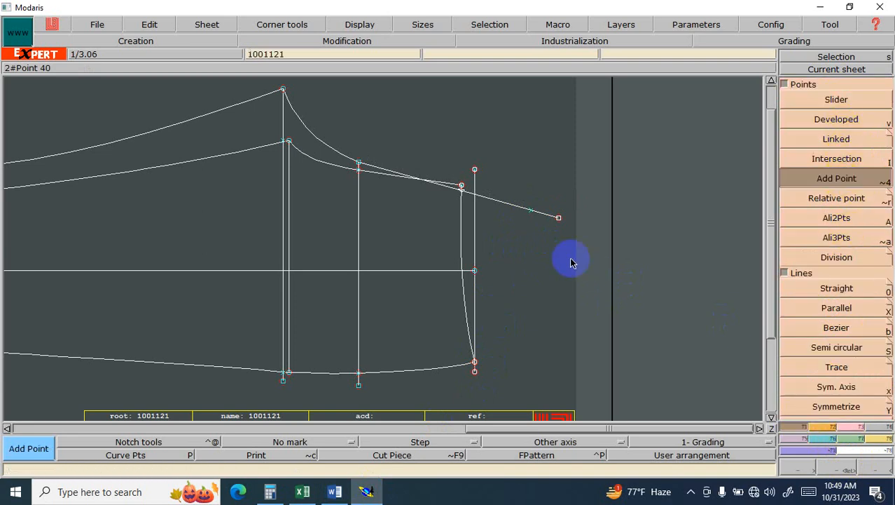
left_click(530, 213)
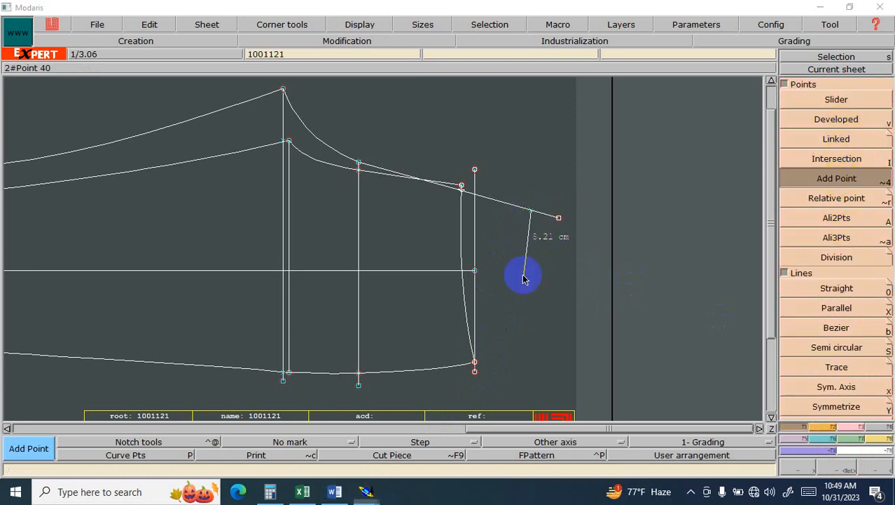
left_click(475, 391)
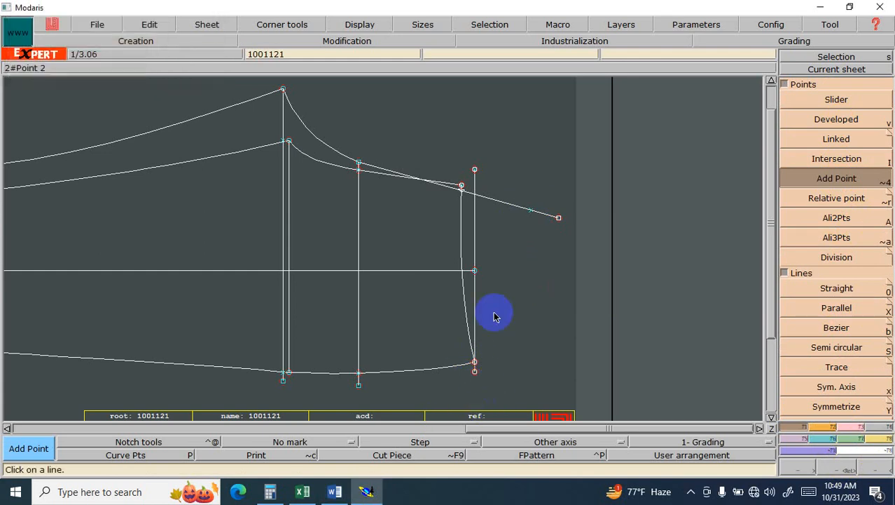
- Lengthen the vertical waist construction line beyond its side-seam end with Len.Str.Line
left_click(845, 428)
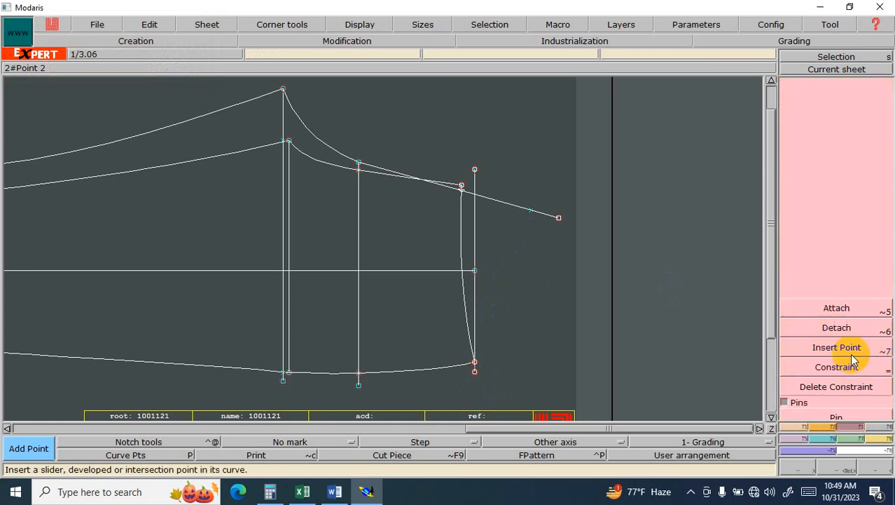
left_click(845, 199)
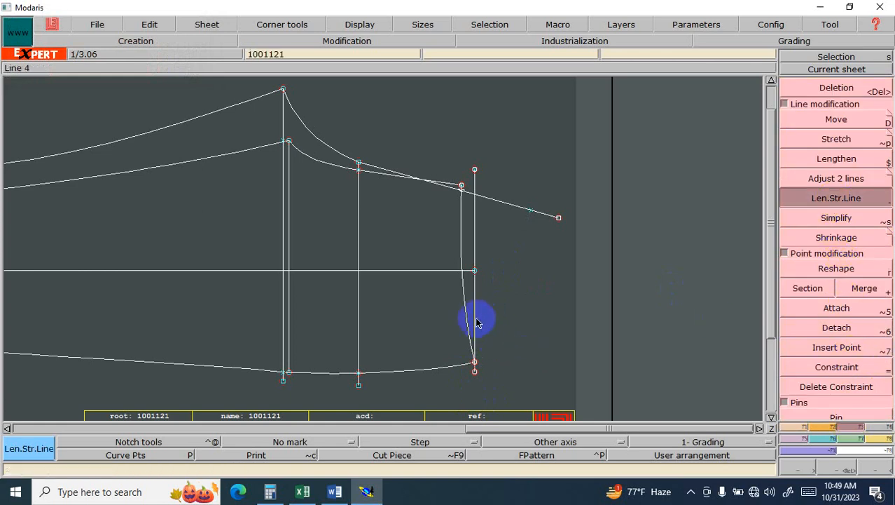
left_click(483, 360)
left_click(480, 338)
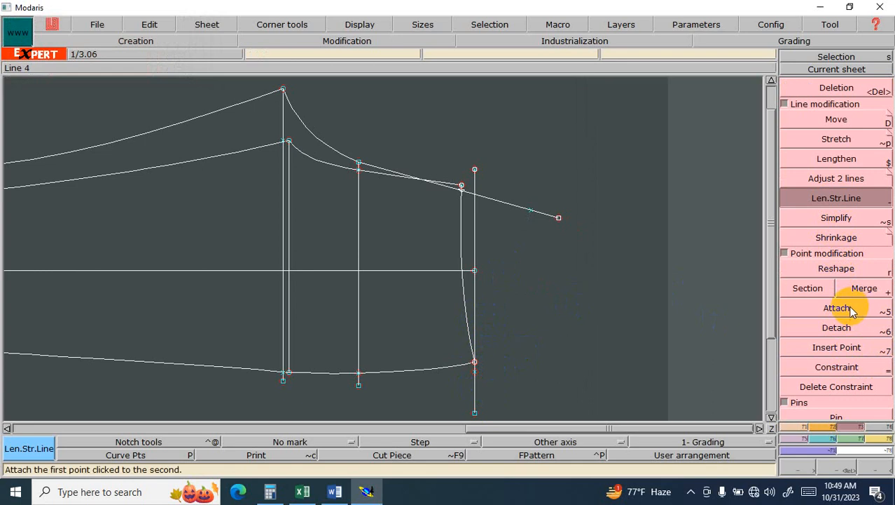
- Add a point on the lengthened part of the waist construction line, placed relative to the developed point on the back rise
left_click(800, 426)
left_click(846, 178)
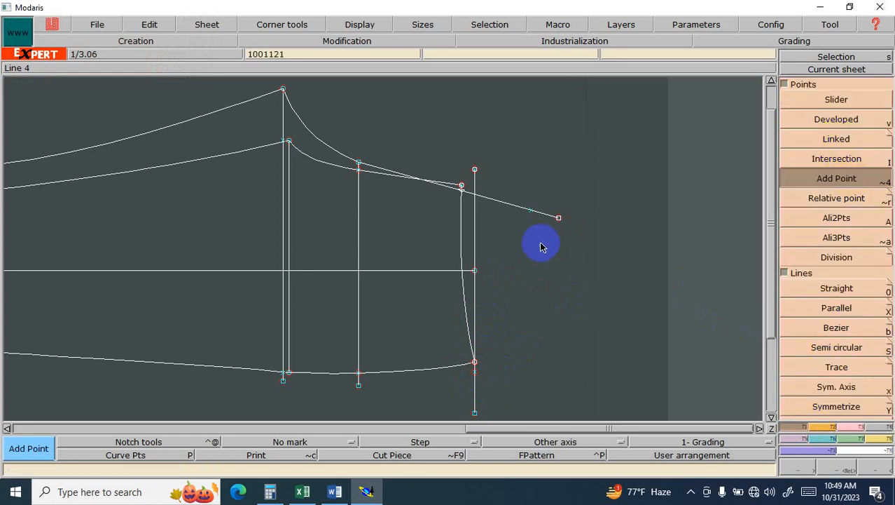
left_click(532, 220)
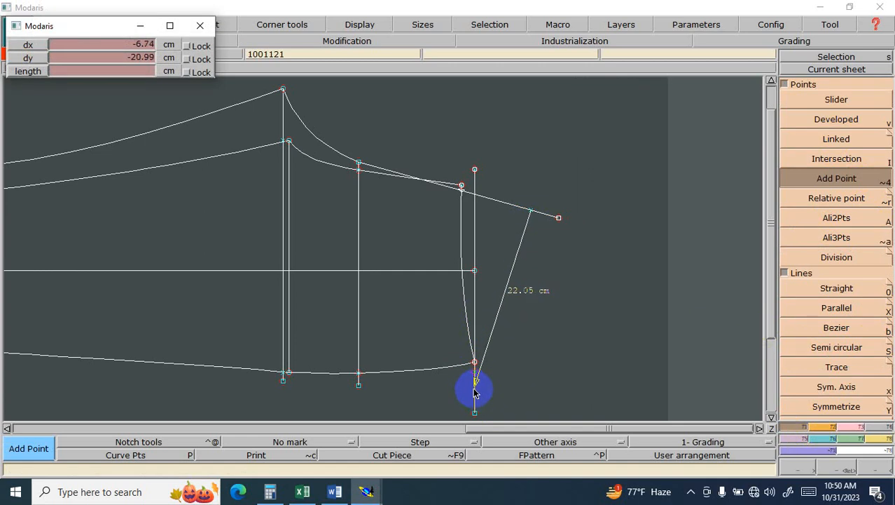
left_click(475, 387)
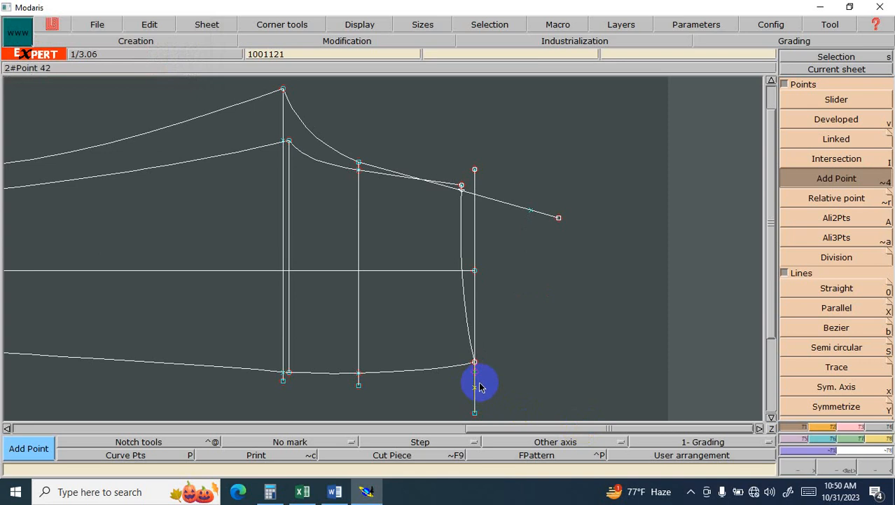
- Draw the back side seam as a Bezier curve from the knee-area points through the crotch and hip line ends to the new waist point
key("j")
key("z")
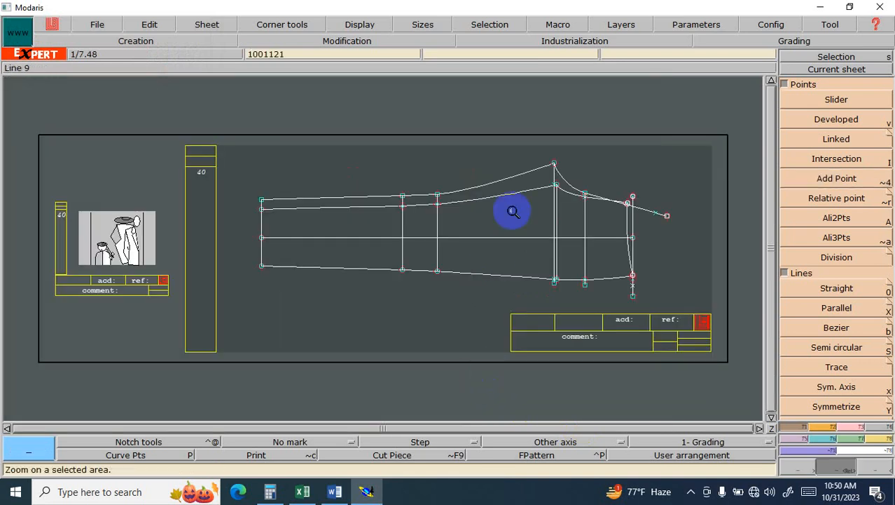
left_click_drag(393, 159, 694, 322)
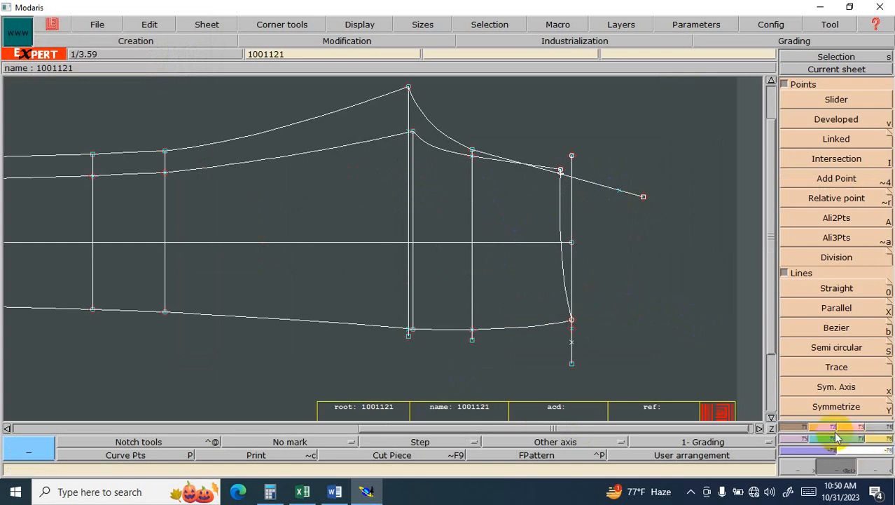
left_click(841, 309)
left_click(844, 335)
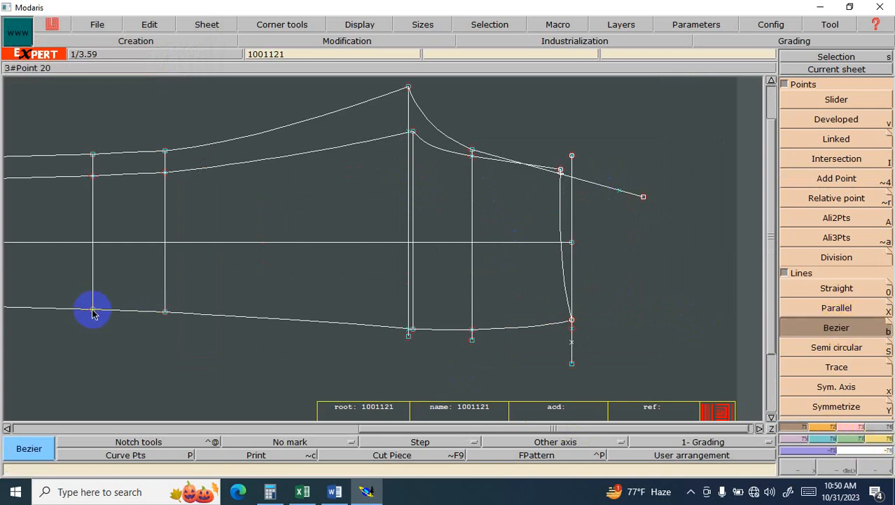
left_click(94, 311)
left_click(164, 313)
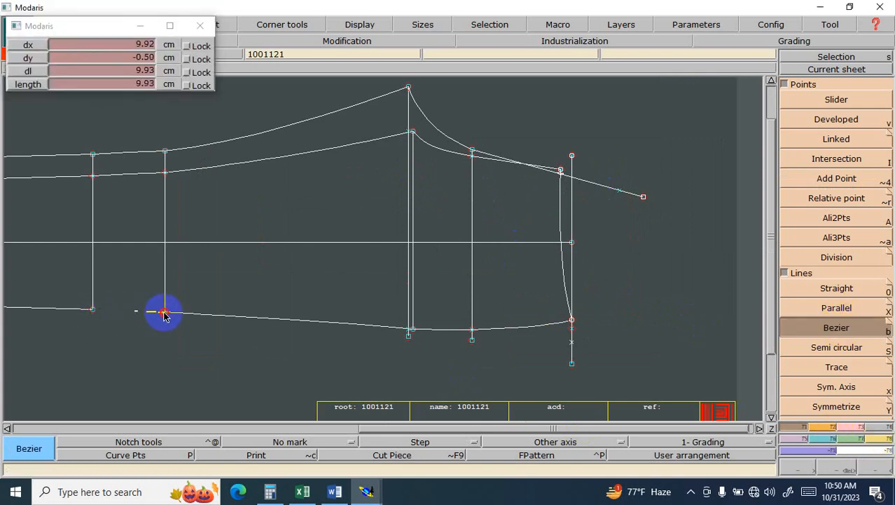
left_click(408, 338)
left_click(473, 341)
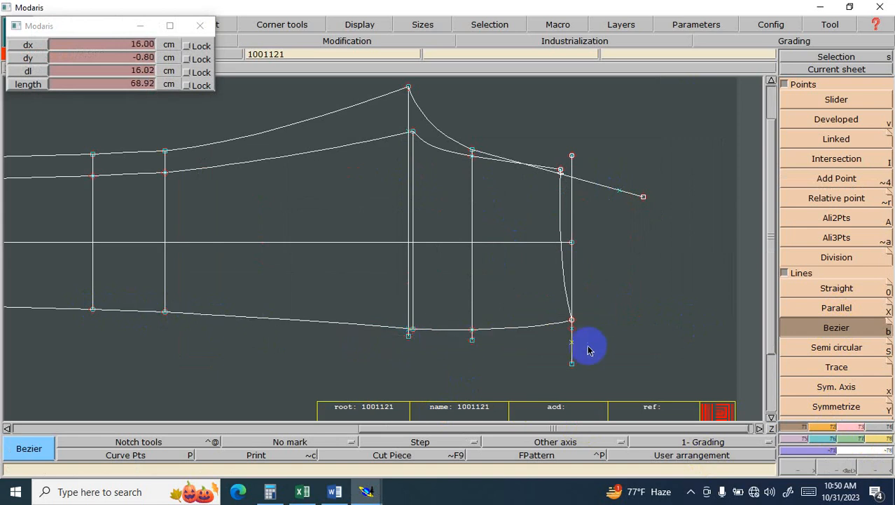
left_click(572, 343)
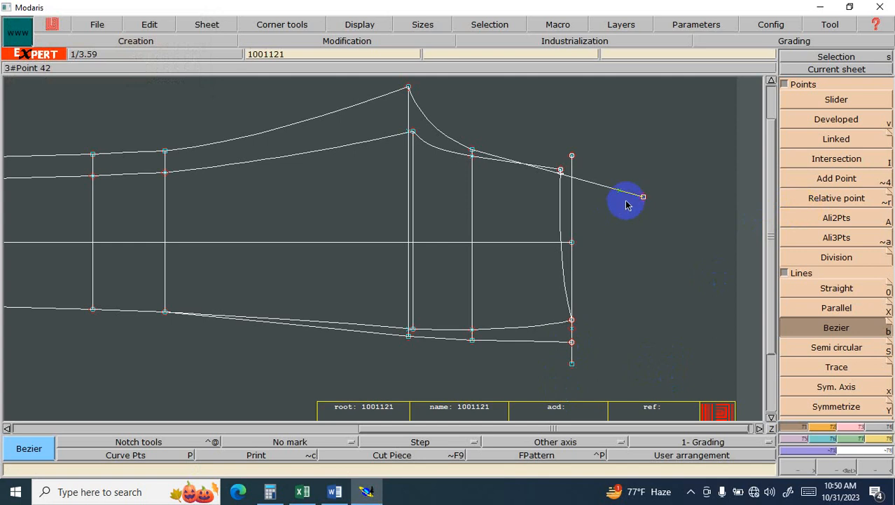
- Draw a straight back waistline from the inserted back rise point to the side seam's waist point
left_click(837, 287)
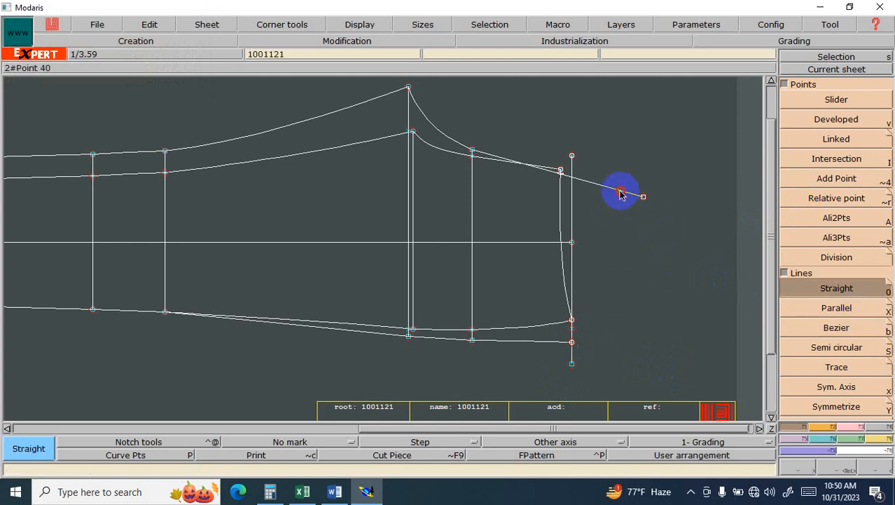
left_click_drag(620, 194, 572, 342)
key("Return")
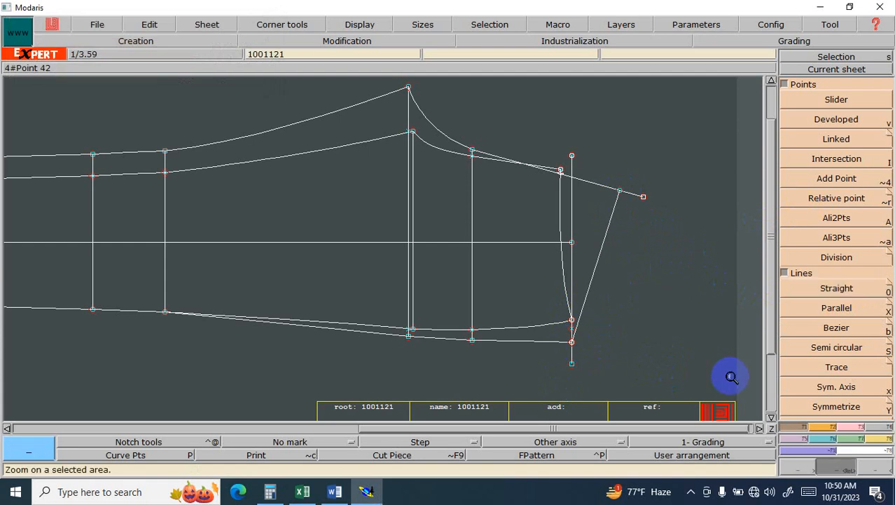
- Show the curve tangent handles and delete the vertical waist construction line and the surplus end of the back rise line
key("j")
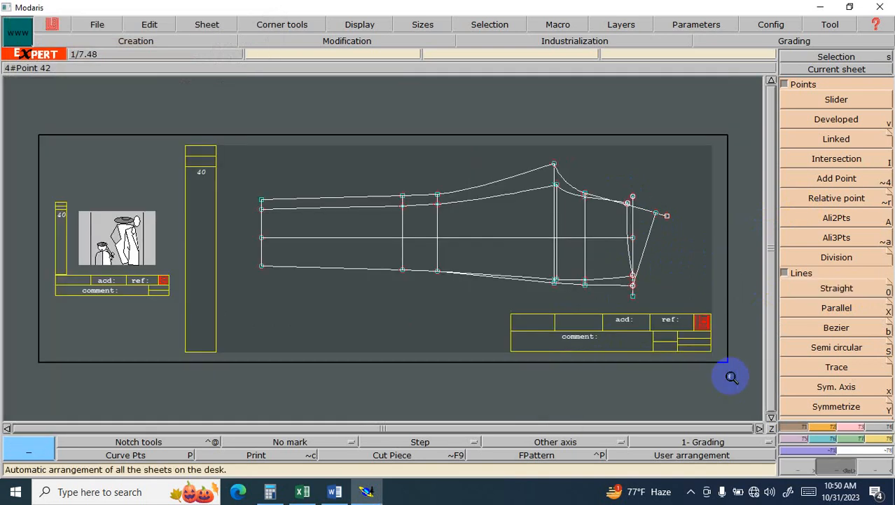
left_click_drag(374, 139, 699, 316)
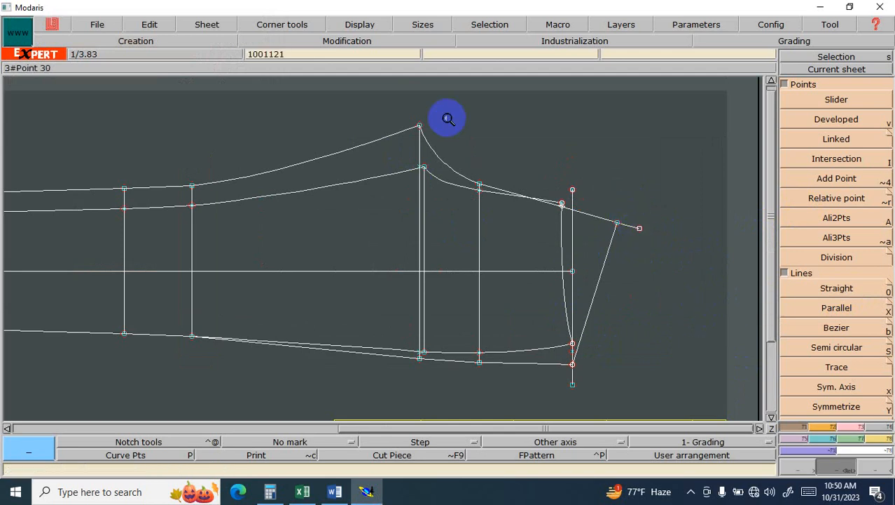
left_click(361, 24)
left_click(371, 198)
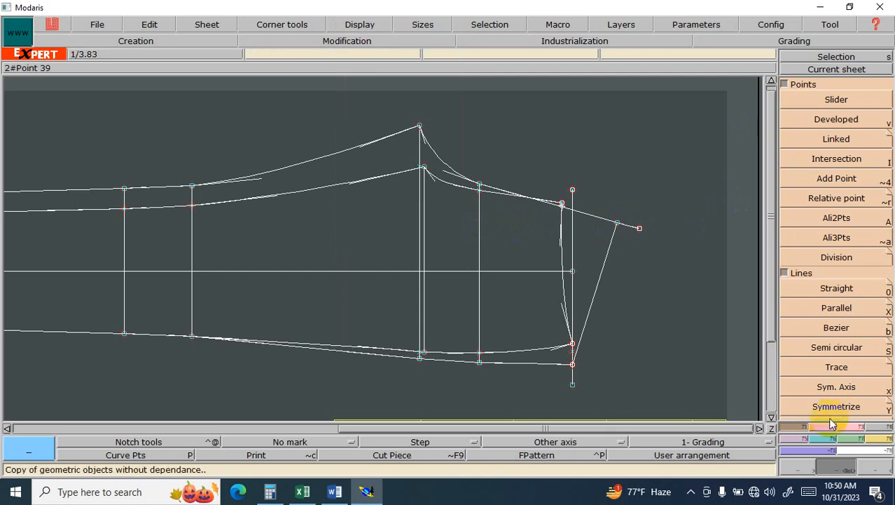
key("Delete")
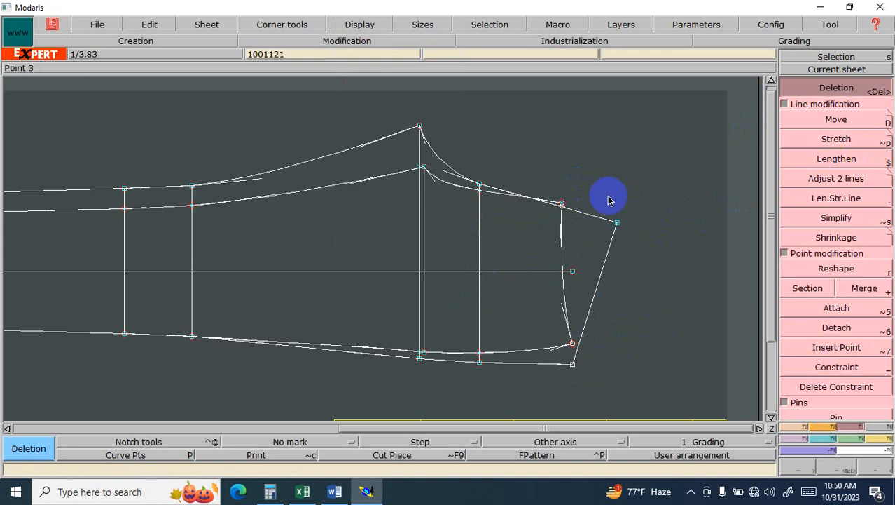
- Trim the horizontal grain line to the hip line with Adjust 2 lines
left_click(845, 175)
left_click(459, 270)
left_click(479, 261)
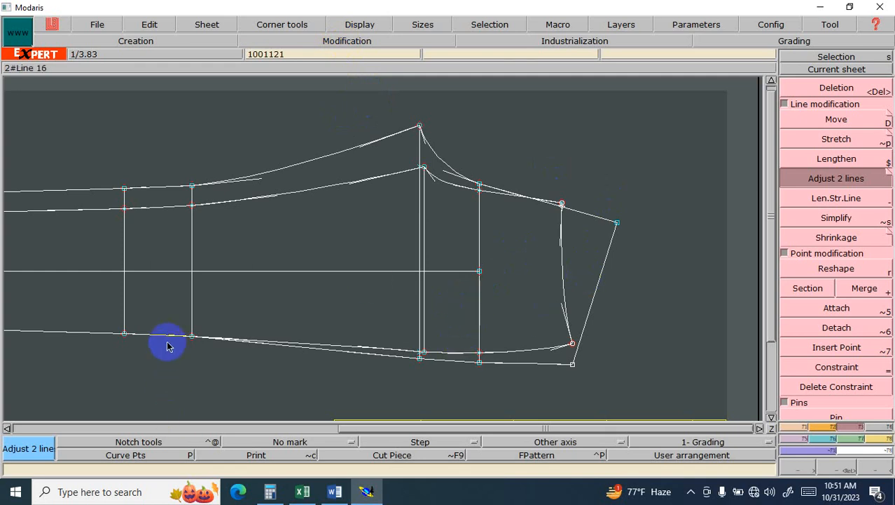
key("Return")
left_click(262, 402)
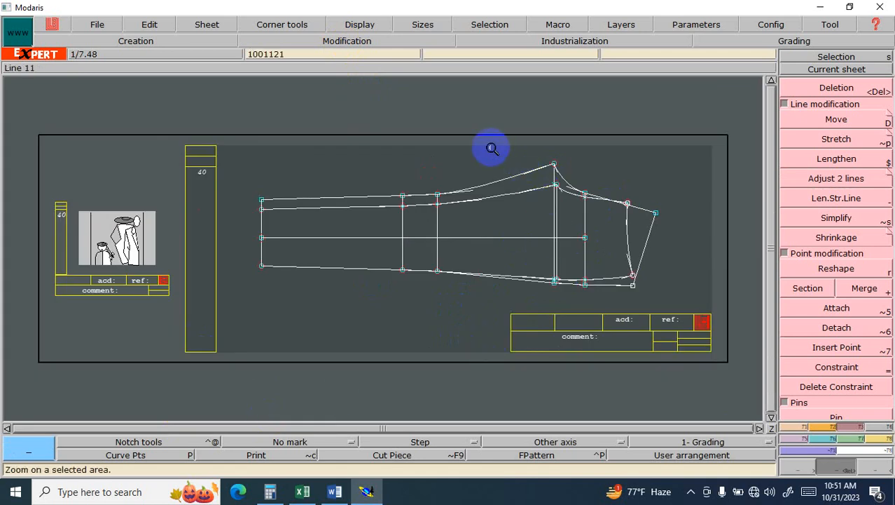
- Hide the tangent handles on the pattern's curves
left_click_drag(550, 144, 678, 317)
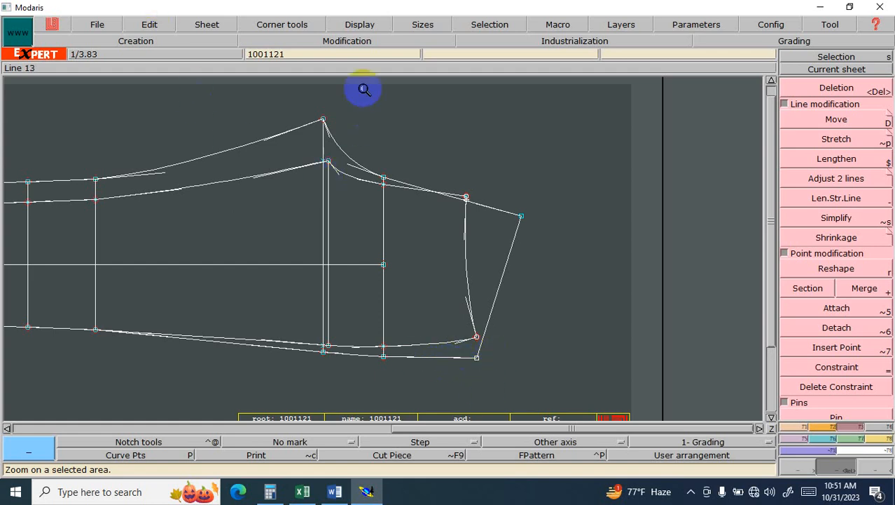
left_click(357, 25)
left_click(382, 199)
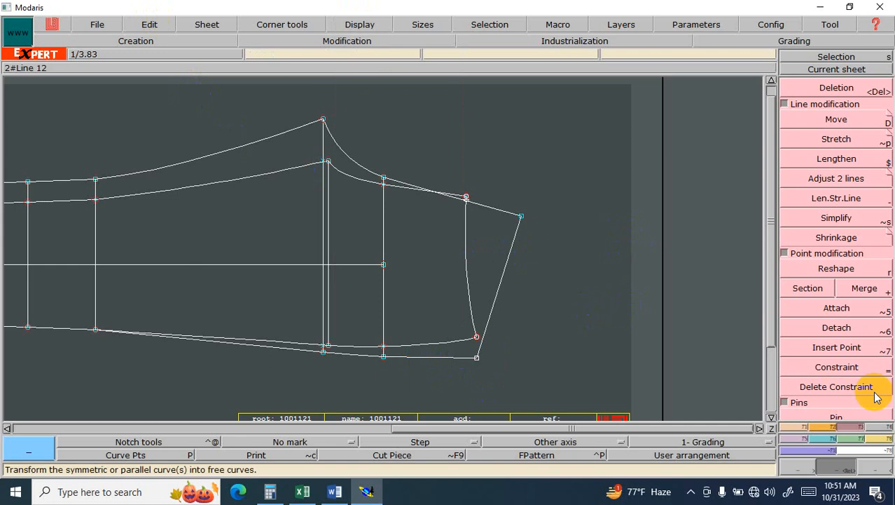
- Set a symmetry axis on the back rise line near the waist and symmetrize the back waistline across it
left_click(823, 427)
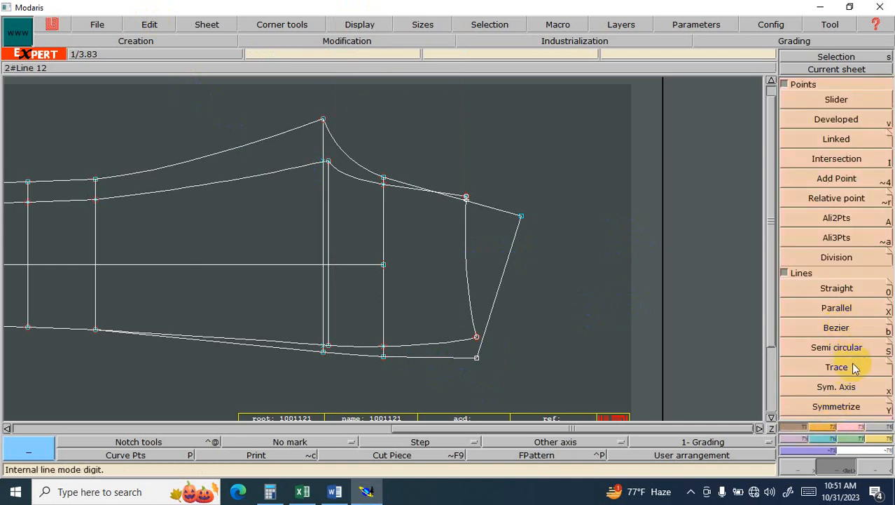
left_click(847, 386)
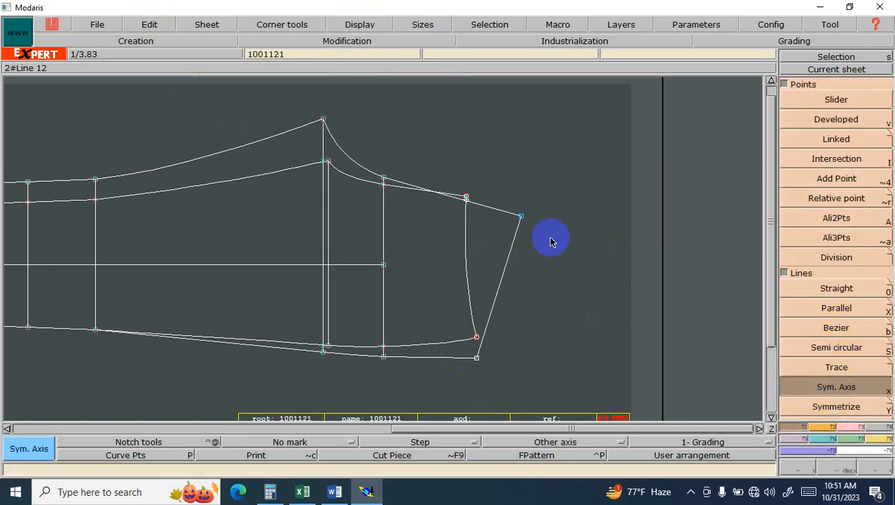
left_click(498, 212)
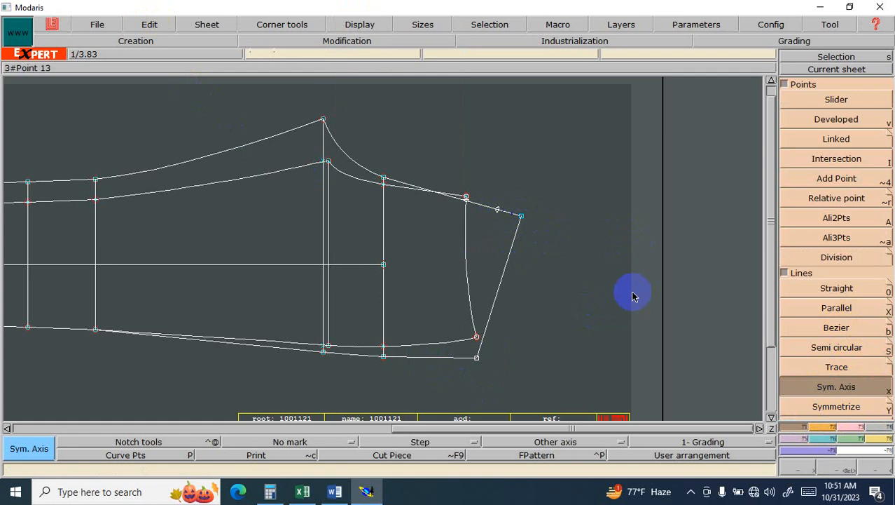
left_click(837, 406)
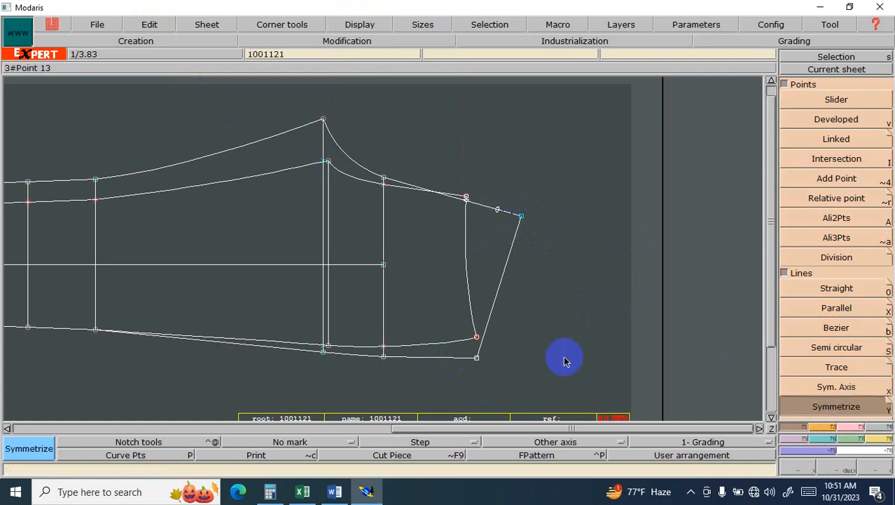
left_click(502, 283)
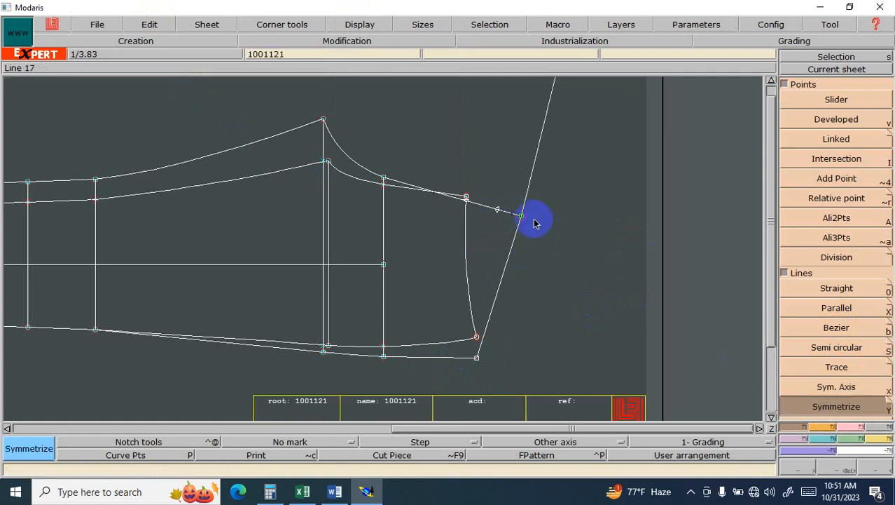
key("j")
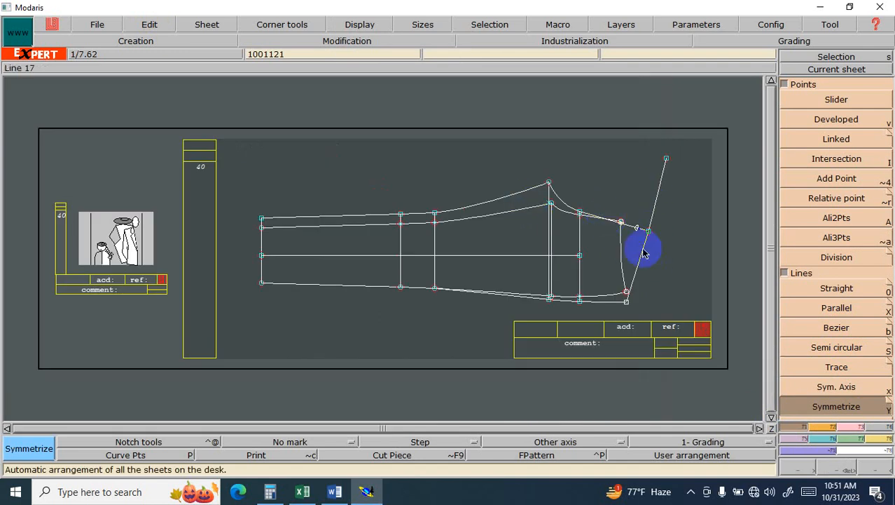
key("z")
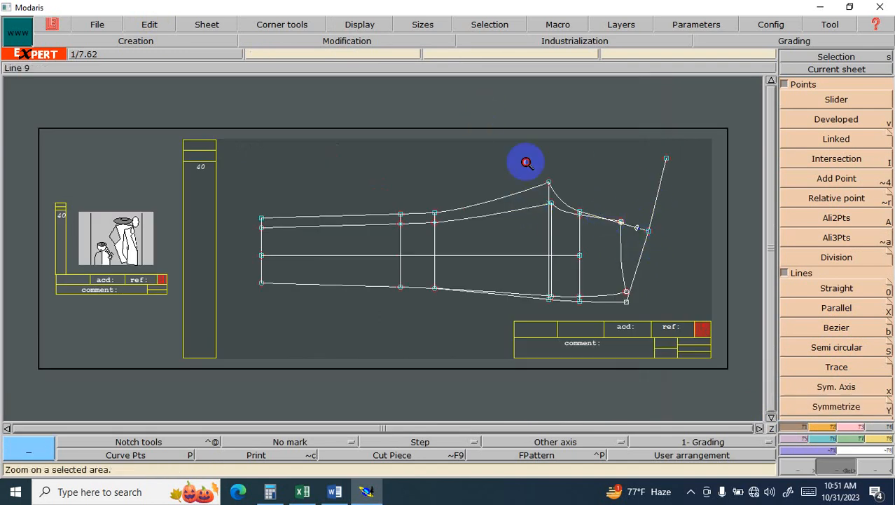
left_click_drag(525, 161, 652, 293)
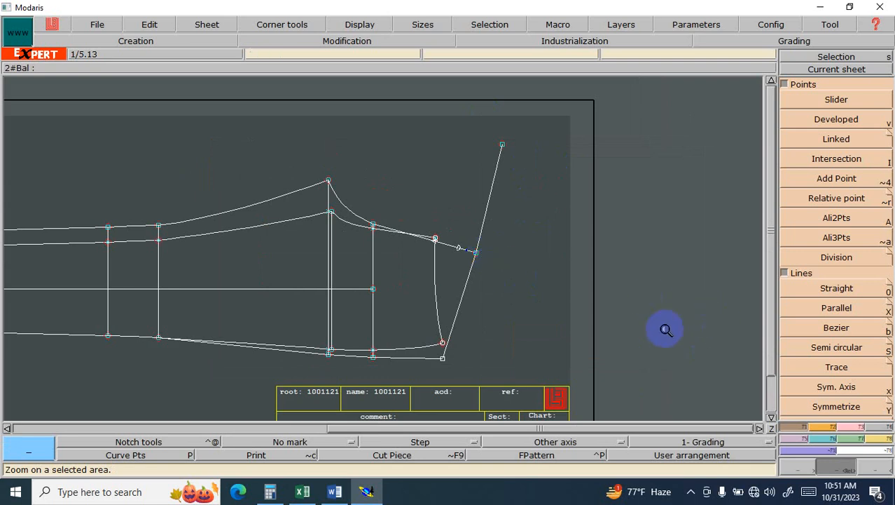
key("j")
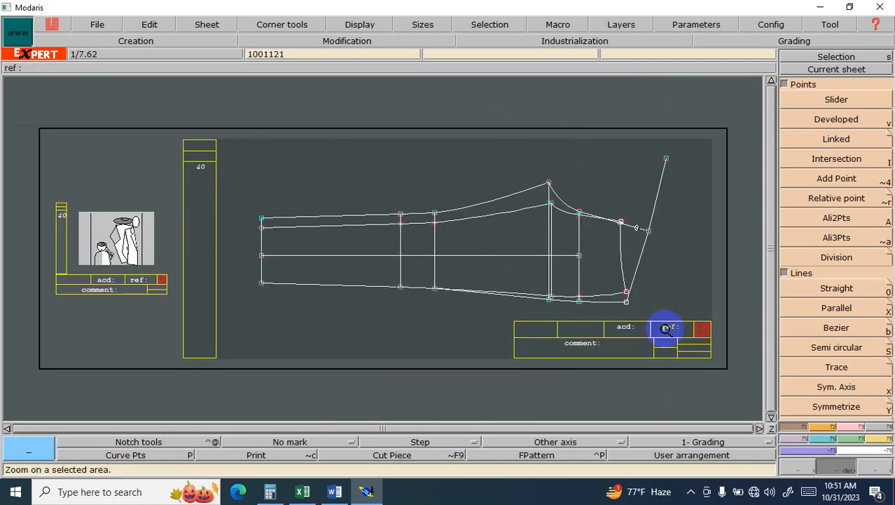
left_click_drag(507, 136, 707, 353)
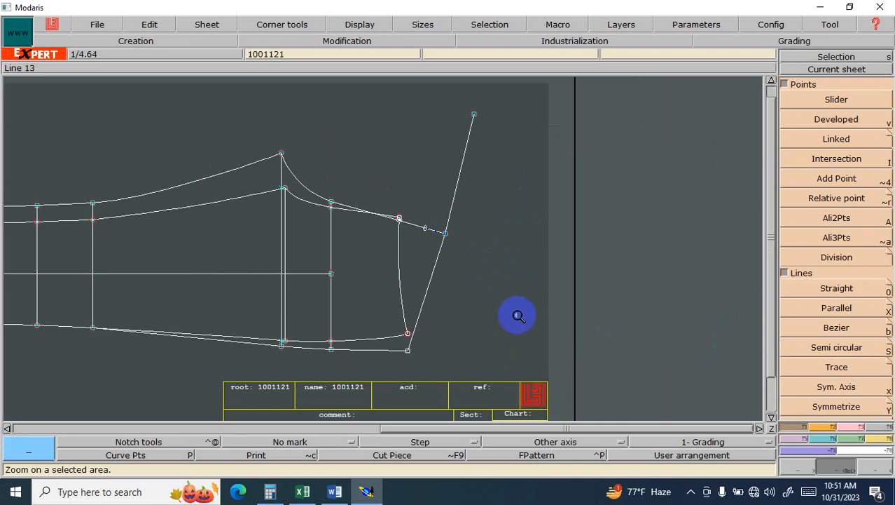
- Try to move the back rise's waist end point a short distance towards the side seam with Move
left_click(802, 412)
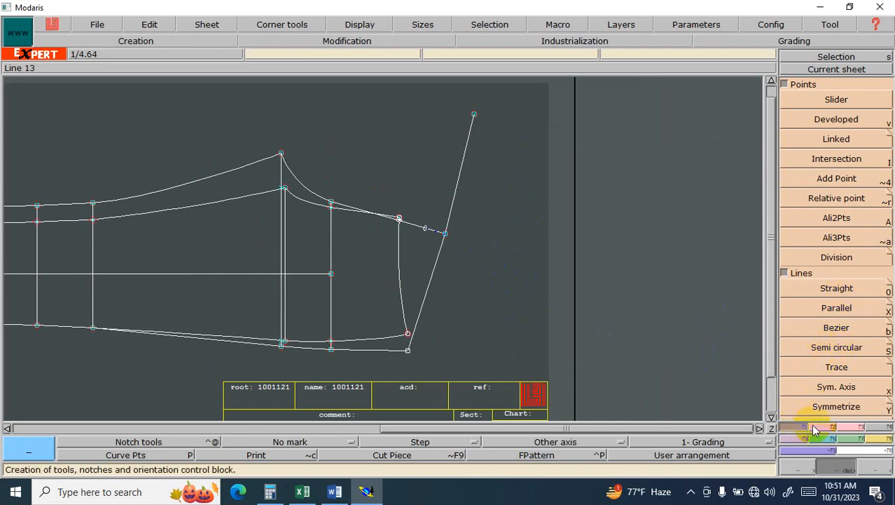
left_click(860, 426)
left_click(836, 119)
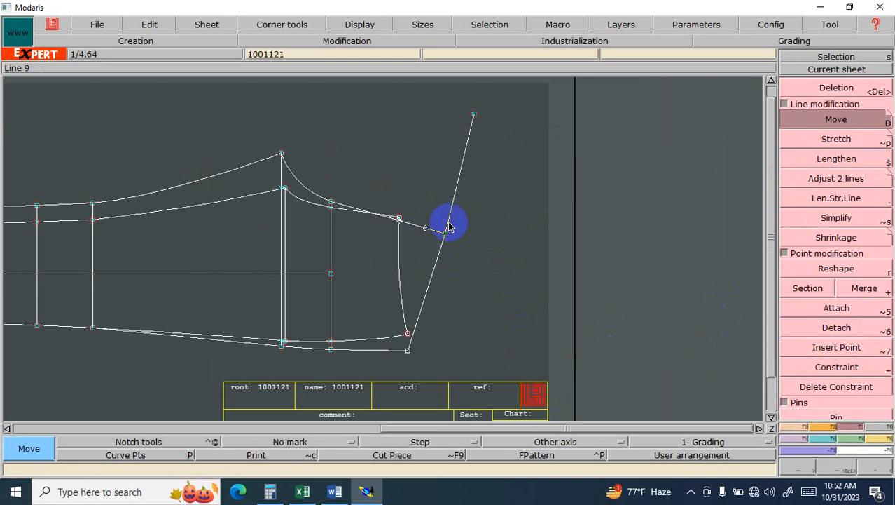
left_click(414, 332)
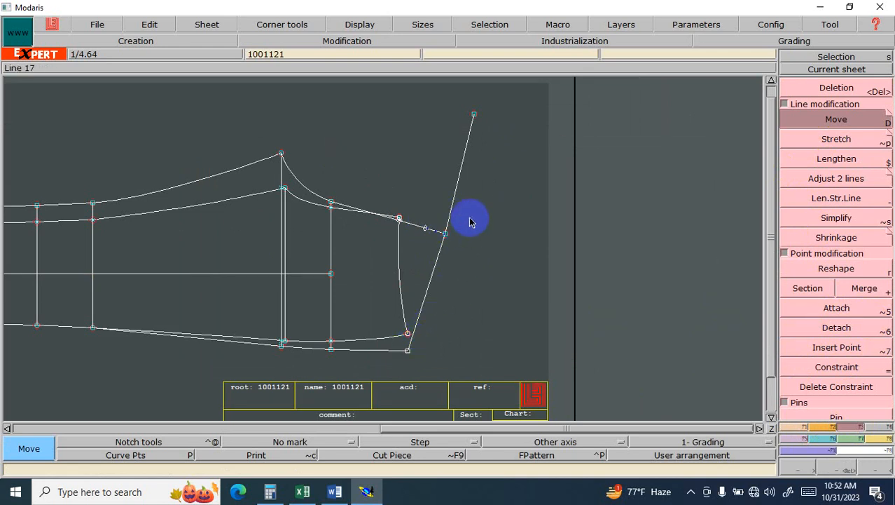
left_click_drag(408, 351, 409, 361)
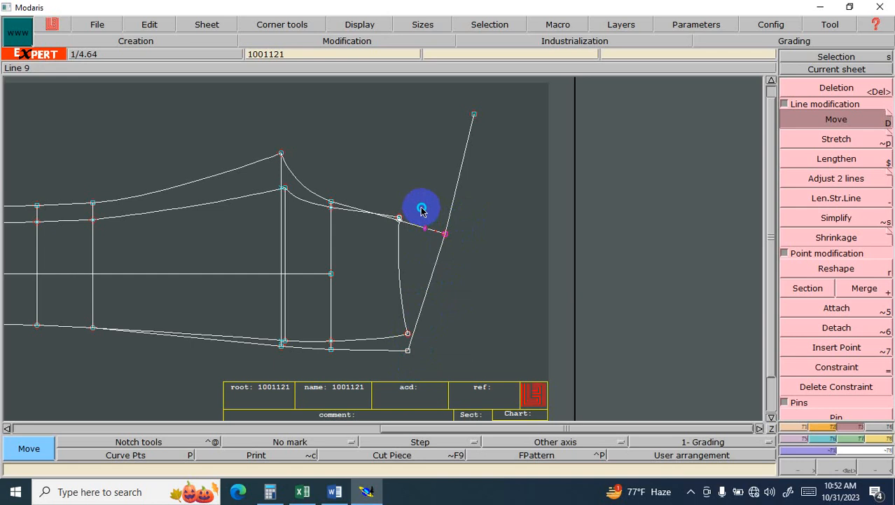
left_click(447, 235)
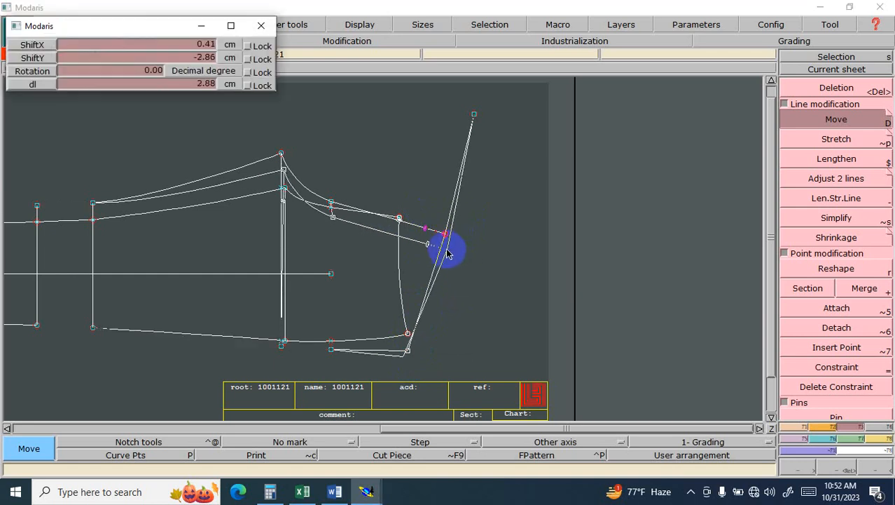
left_click(445, 249)
key("ctrl+z")
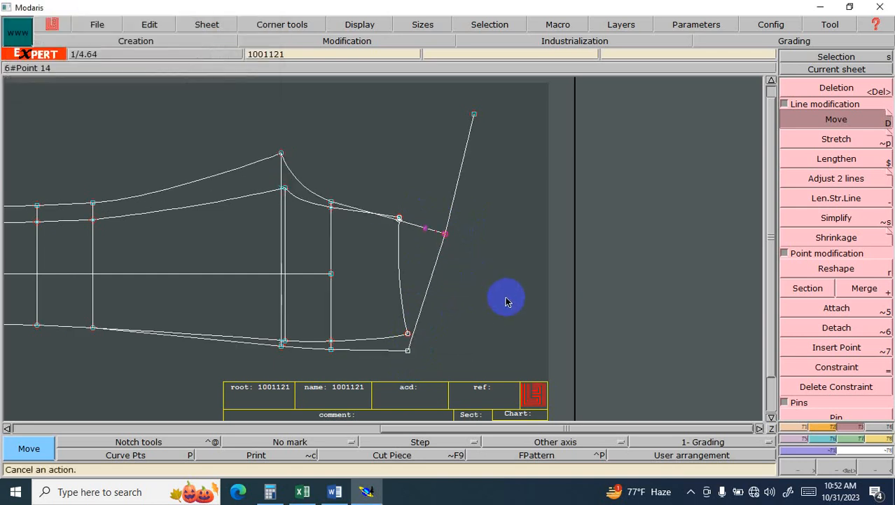
- Pin the characteristic points of the current sheet
key("j")
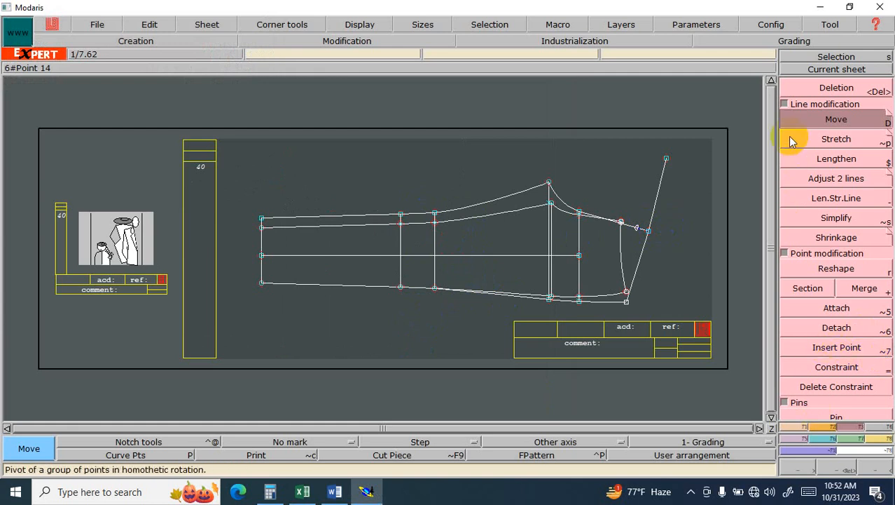
left_click(789, 104)
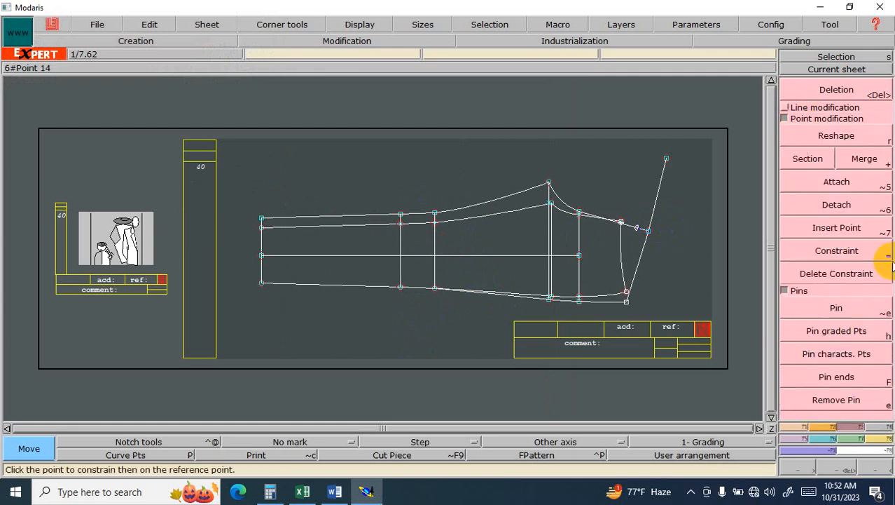
left_click(855, 363)
left_click_drag(525, 168, 507, 192)
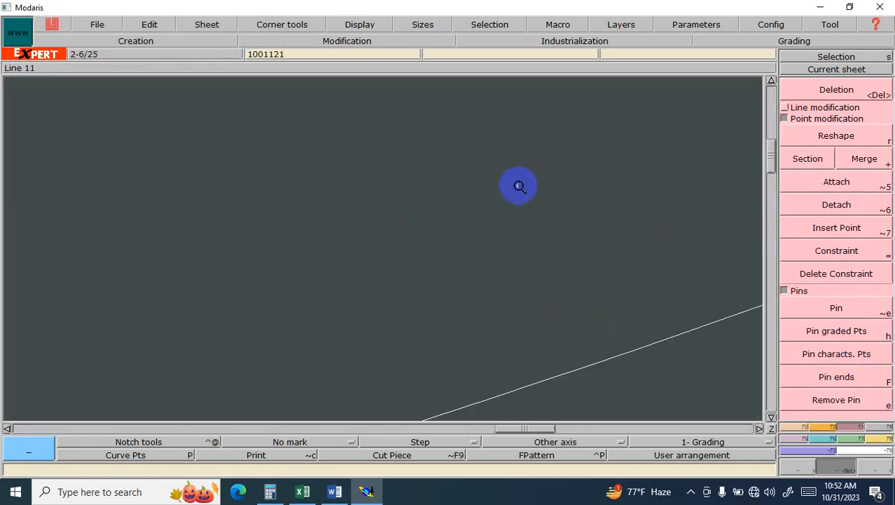
key("j")
left_click_drag(526, 139, 699, 320)
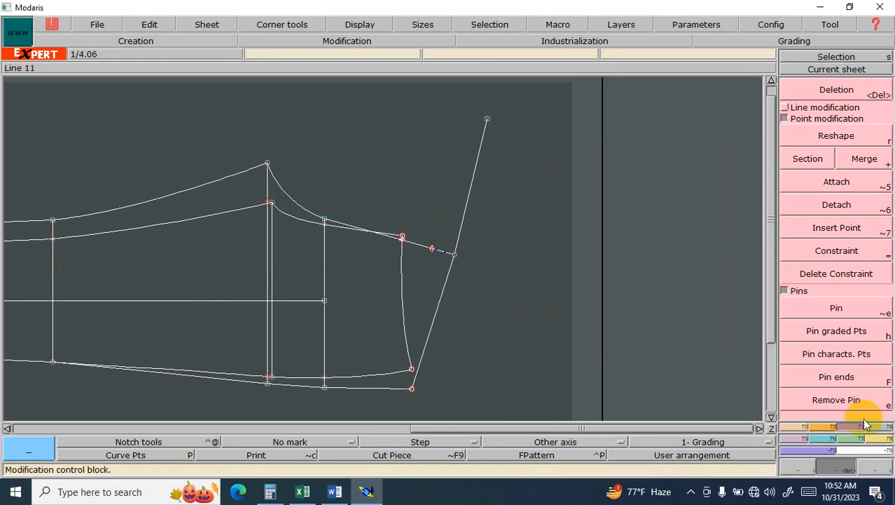
- Try to move the back rise's waist end point slightly with the characteristic points pinned
left_click(806, 434)
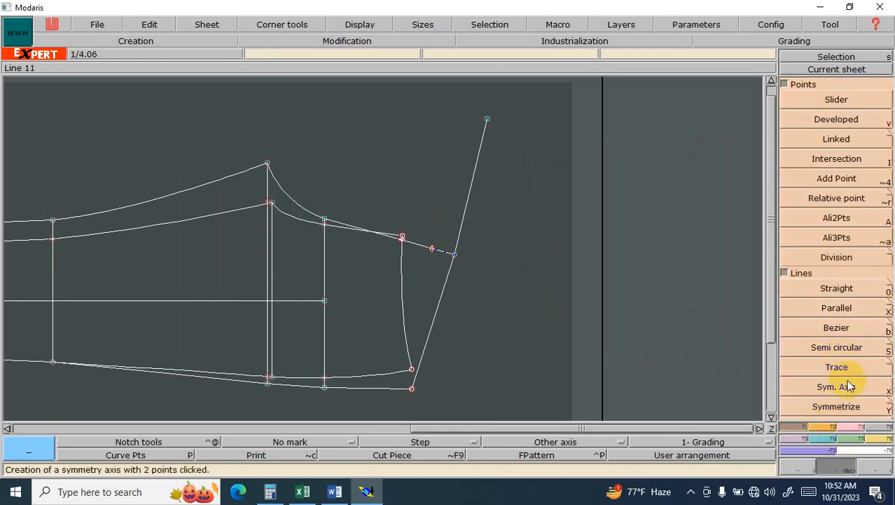
left_click(850, 426)
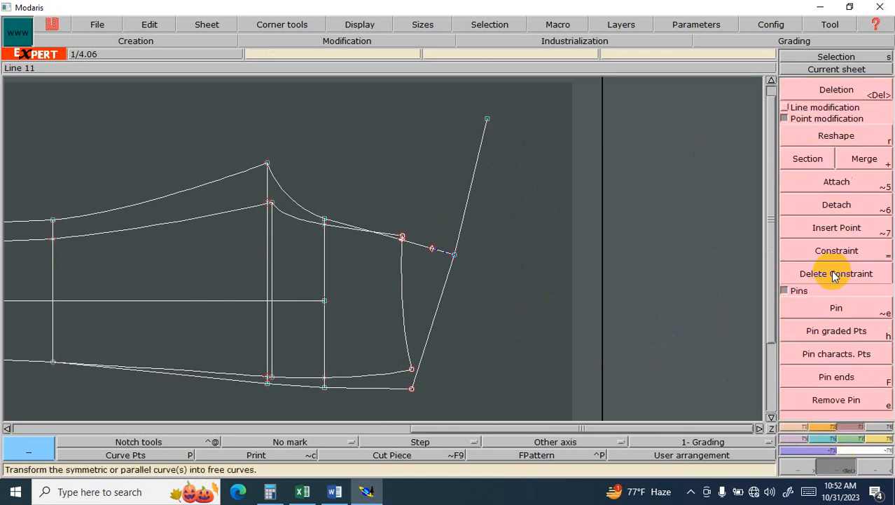
left_click(815, 108)
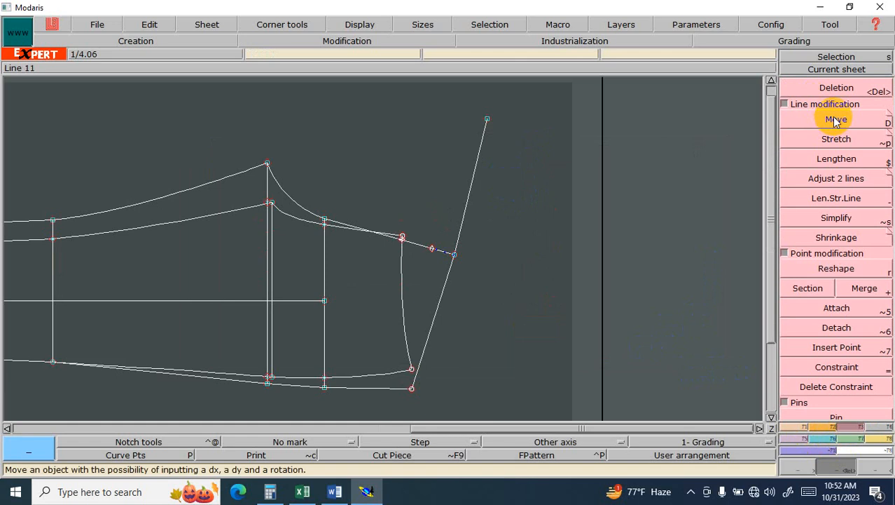
left_click(836, 120)
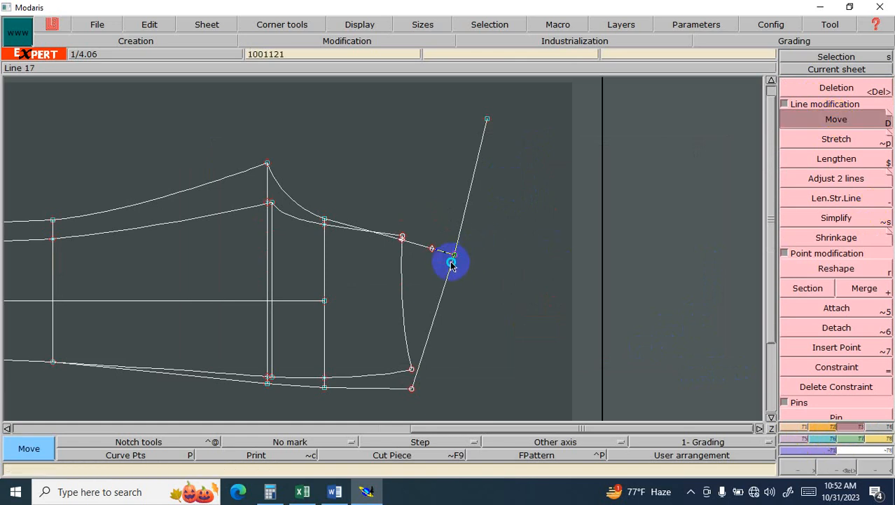
mouse_move(457, 261)
left_mouse_down()
mouse_move(456, 275)
mouse_move(456, 253)
left_mouse_up()
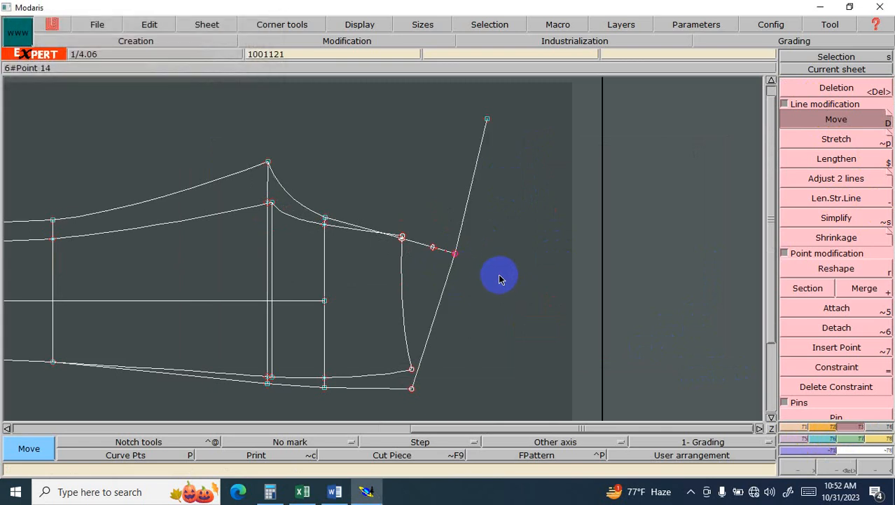
key("ctrl+z")
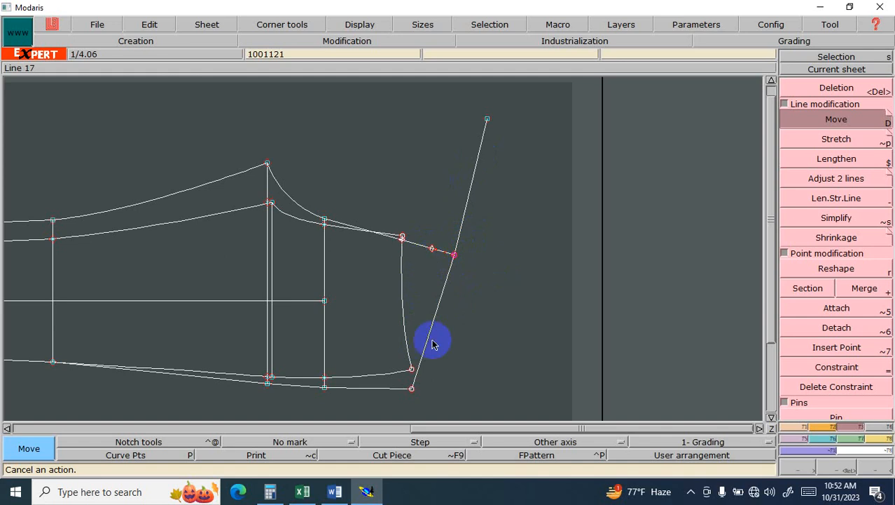
- Remove all pins from the sheet and pin its characteristic points again
key("minus")
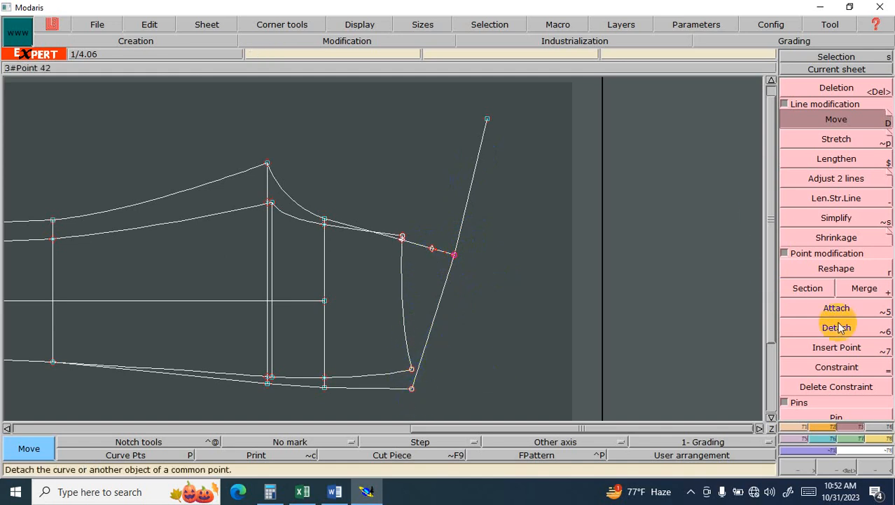
left_click(826, 105)
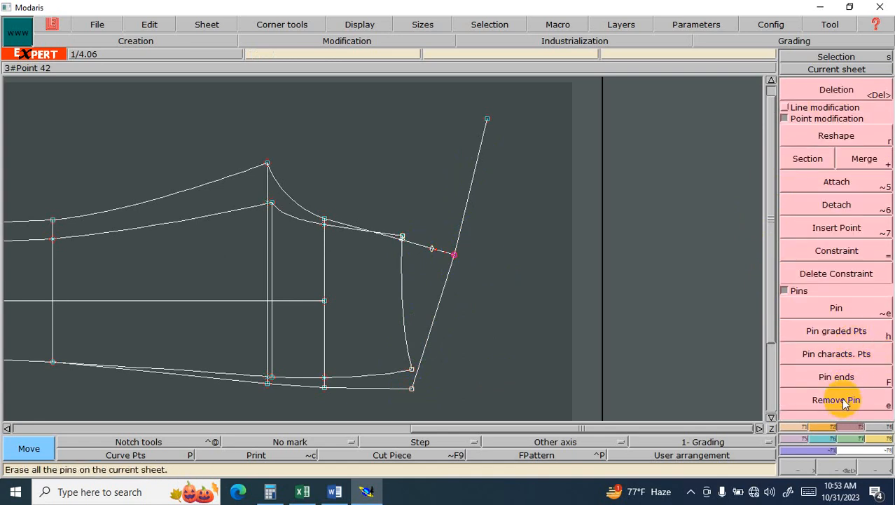
left_click(846, 356)
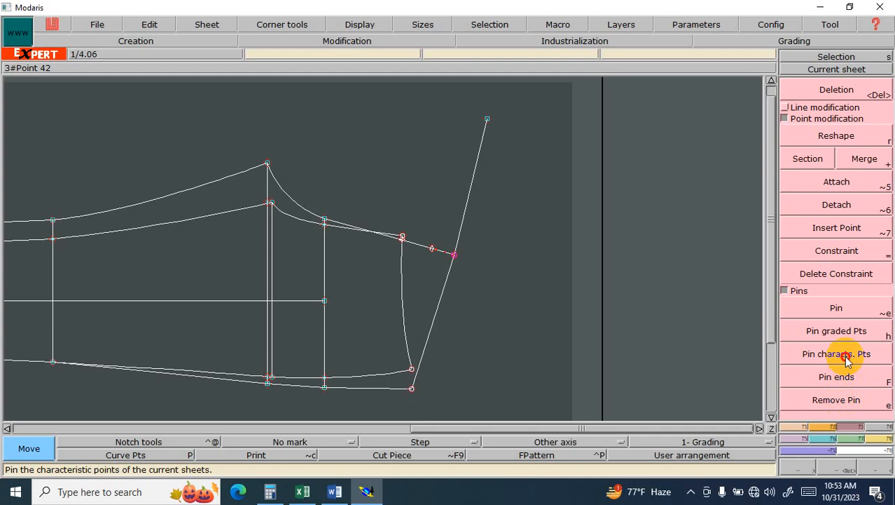
- Try to move the back panel's side seam waist point by ShiftX 0 and ShiftY -0.3 cm
mouse_move(412, 386)
left_mouse_down()
mouse_move(414, 405)
mouse_move(410, 397)
left_mouse_up()
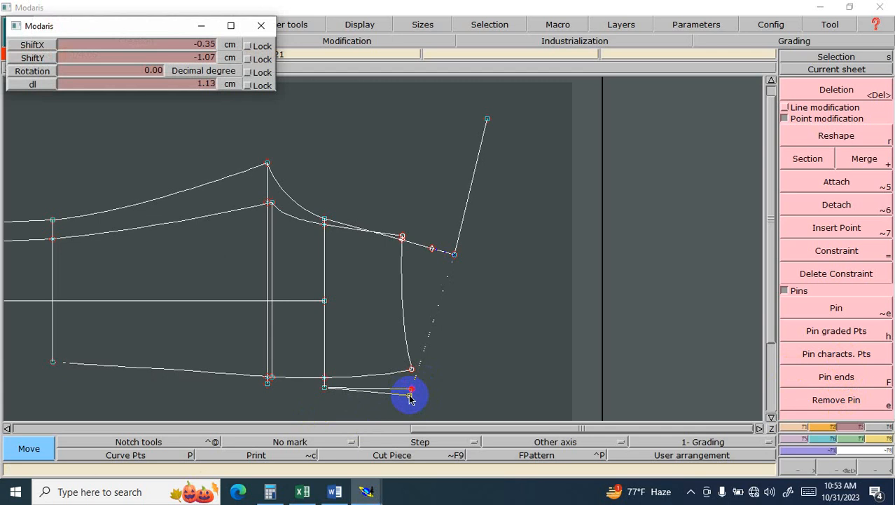
left_click_drag(411, 398, 411, 397)
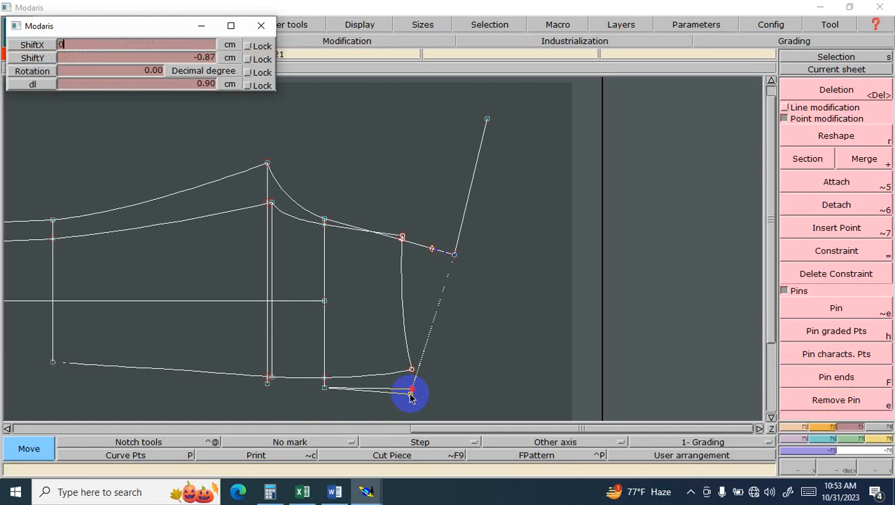
key("Tab")
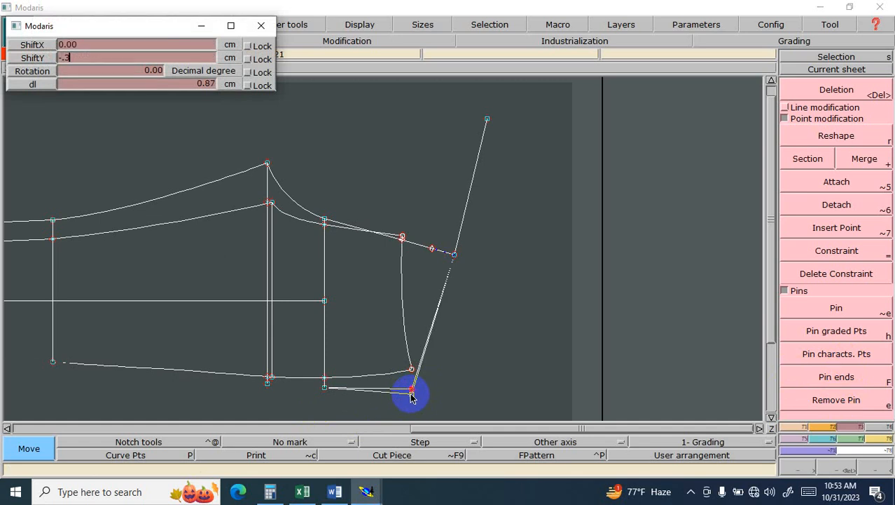
key("Return")
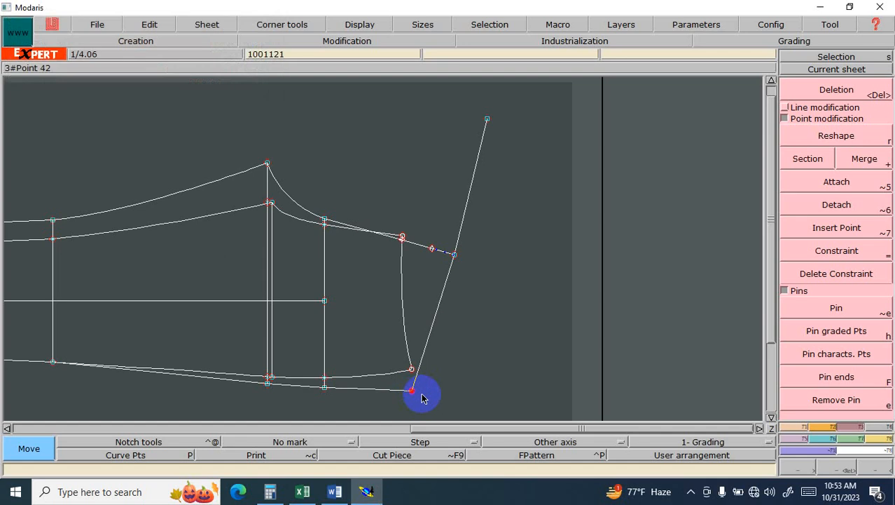
key("ctrl+z")
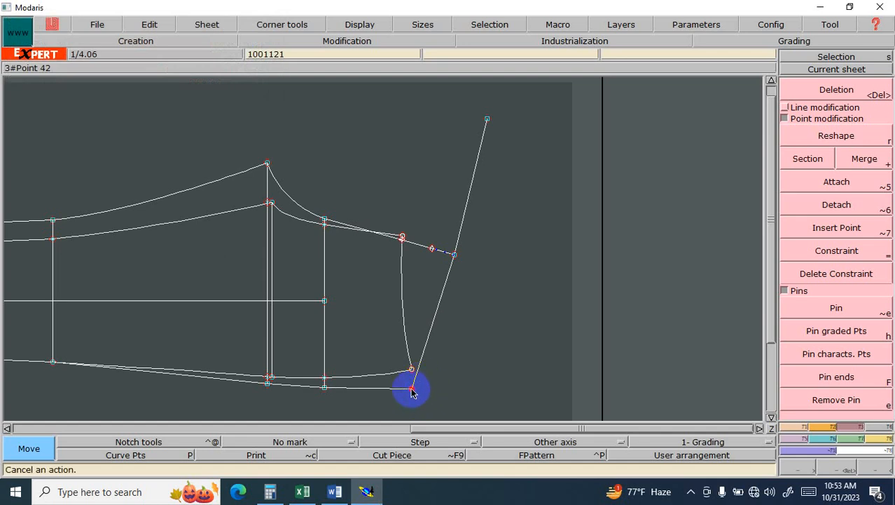
- Try to move the back panel's side seam waist point by ShiftX 0 and ShiftY 0.5 cm
left_click(412, 391)
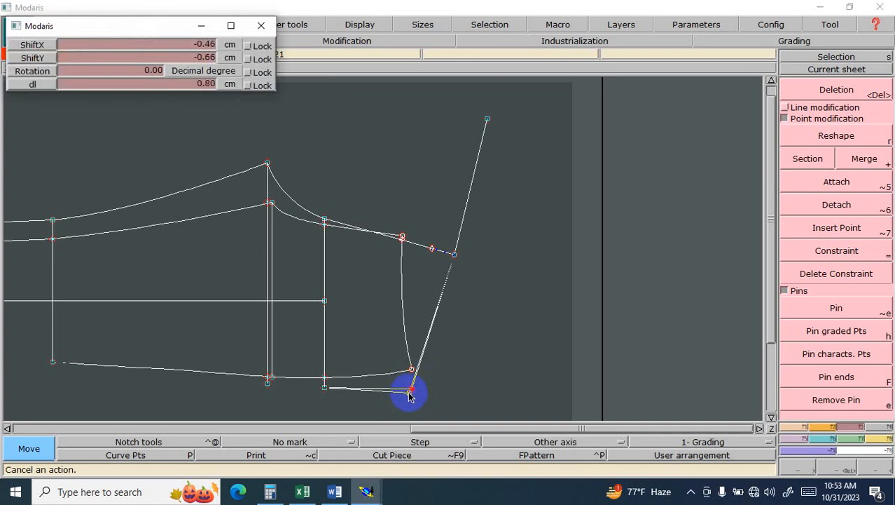
left_click_drag(410, 397, 412, 396)
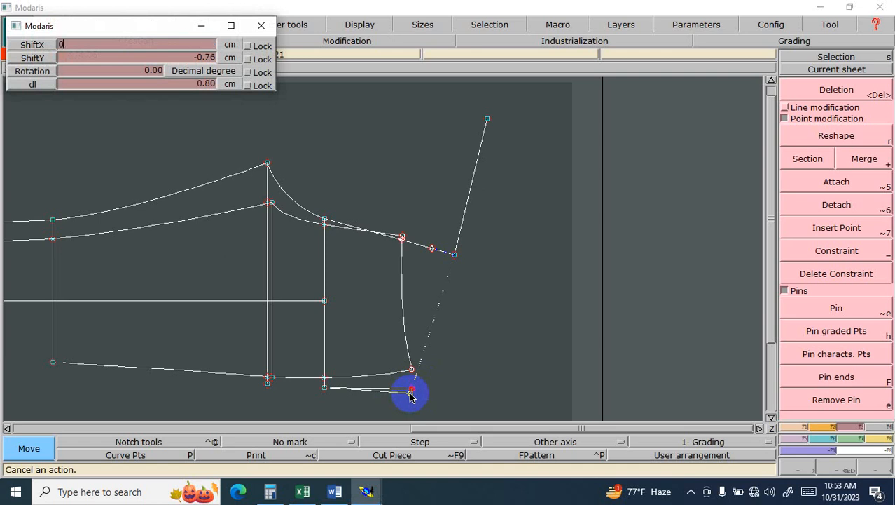
key("Tab")
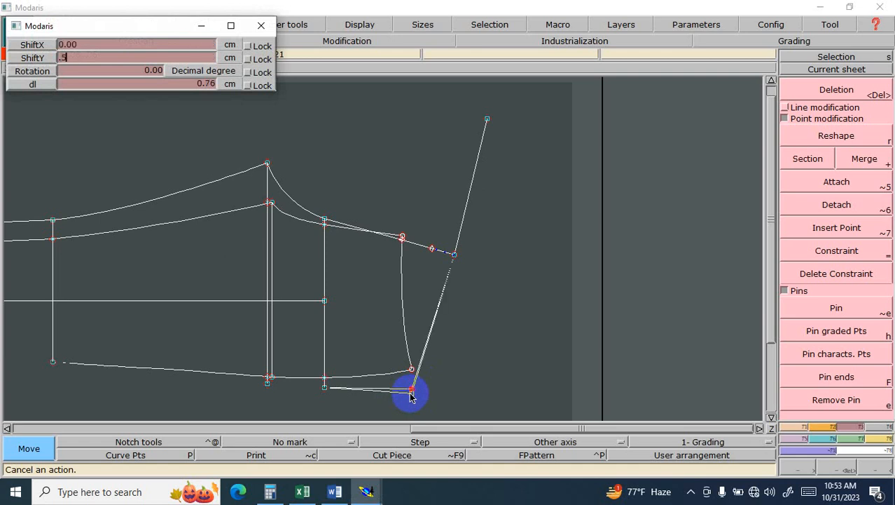
type(".5")
key("Return")
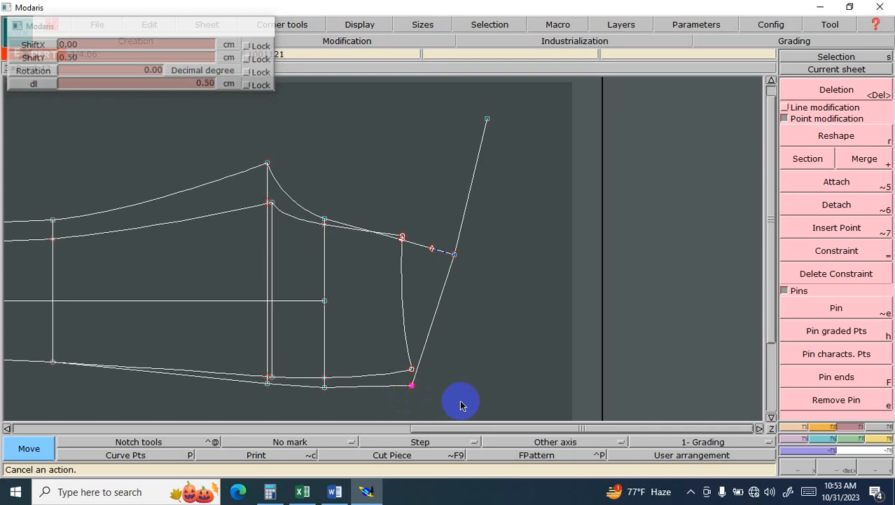
key("ctrl+z")
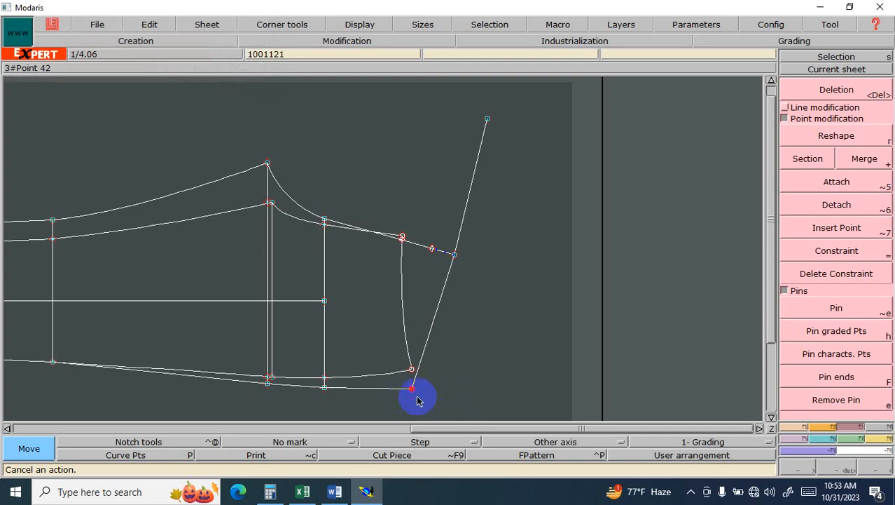
- Move the back panel's side seam waist point by ShiftX 0 and ShiftY -0.5 cm
left_click(412, 392)
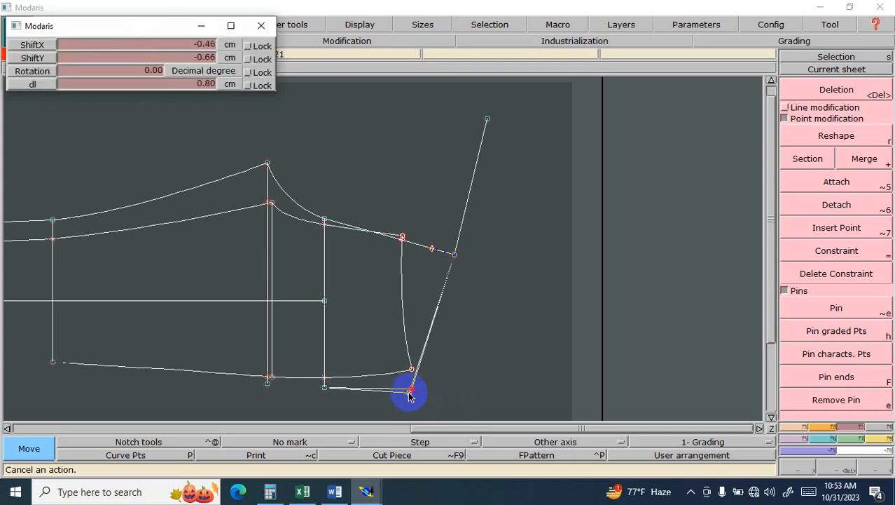
key("Return")
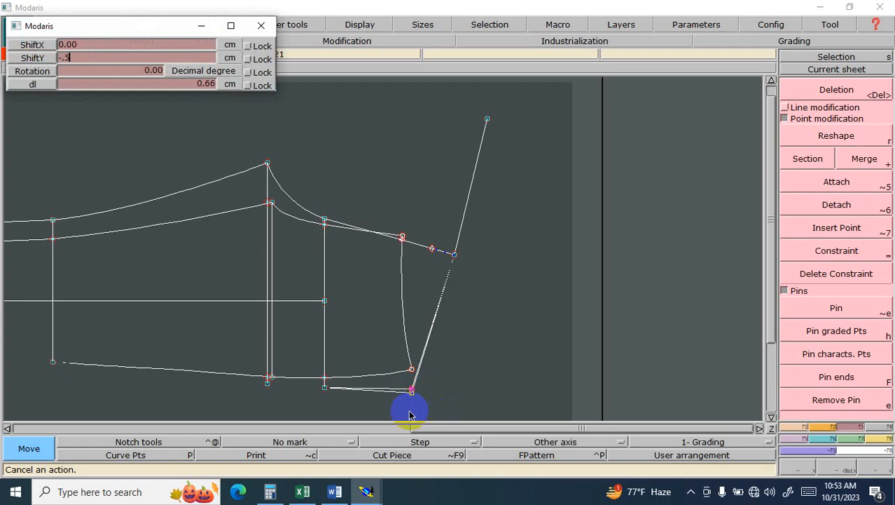
key("Return")
key("Return")
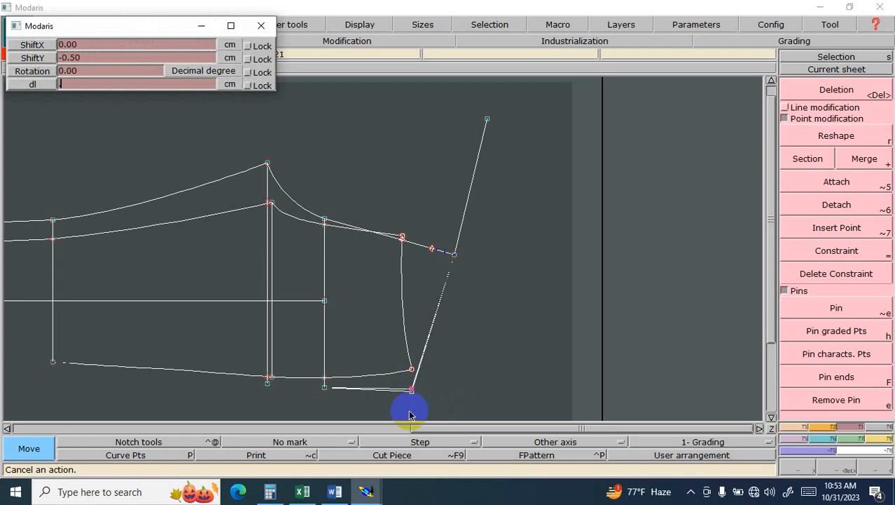
key("Return")
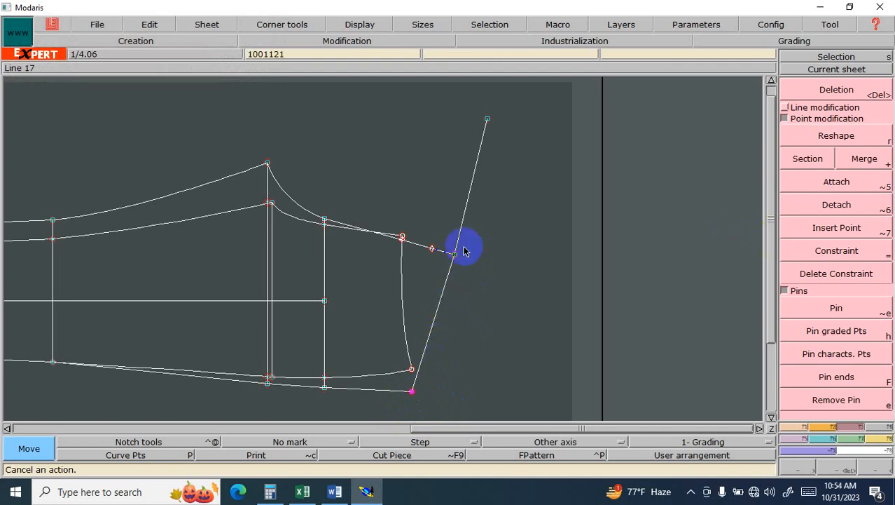
- Erase the construction line extending past the centre back waist point, its loose end point and the leftover point on the back rise
left_click(854, 305)
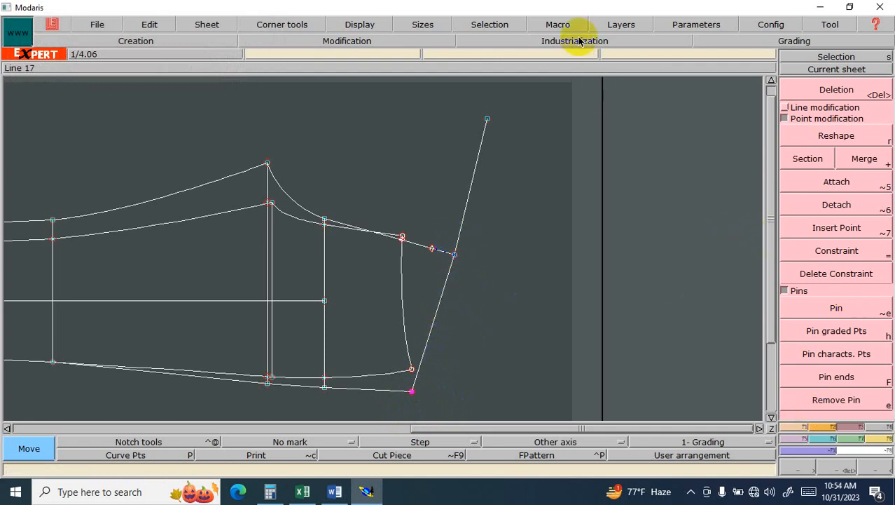
left_click(611, 23)
left_click(629, 86)
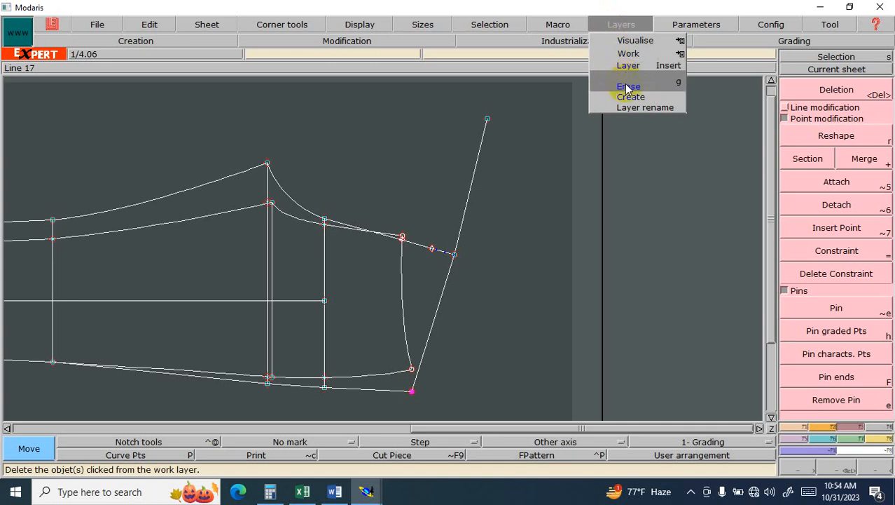
left_click(489, 202)
left_click(433, 250)
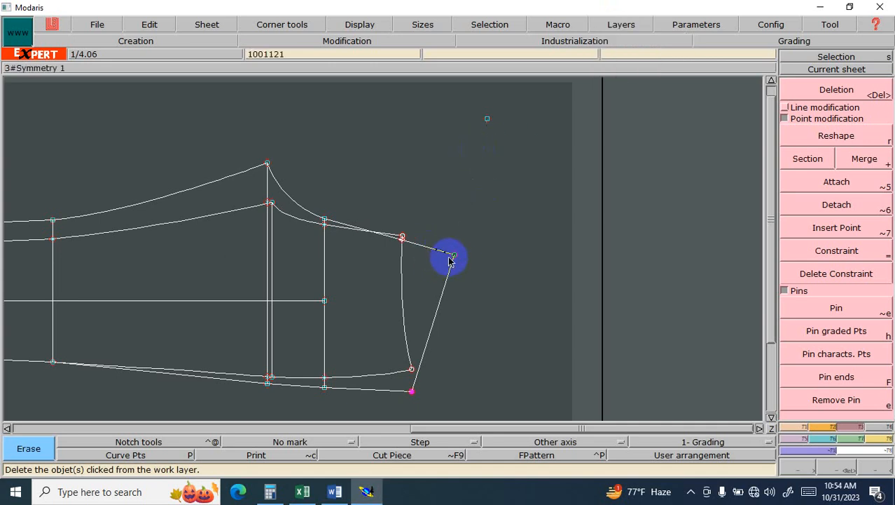
left_click(487, 120)
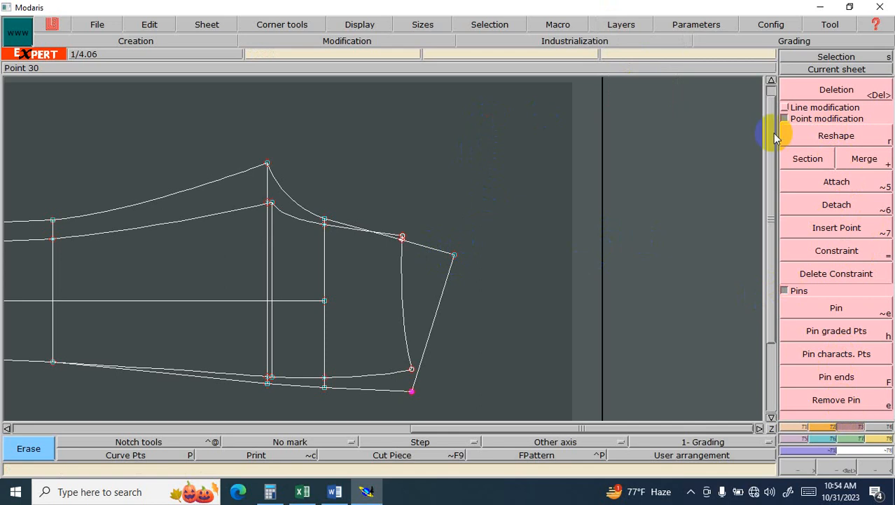
- Move the back panel's centre back waist point by ShiftX 0 and ShiftY -0.5 cm
left_click(793, 108)
left_click(843, 124)
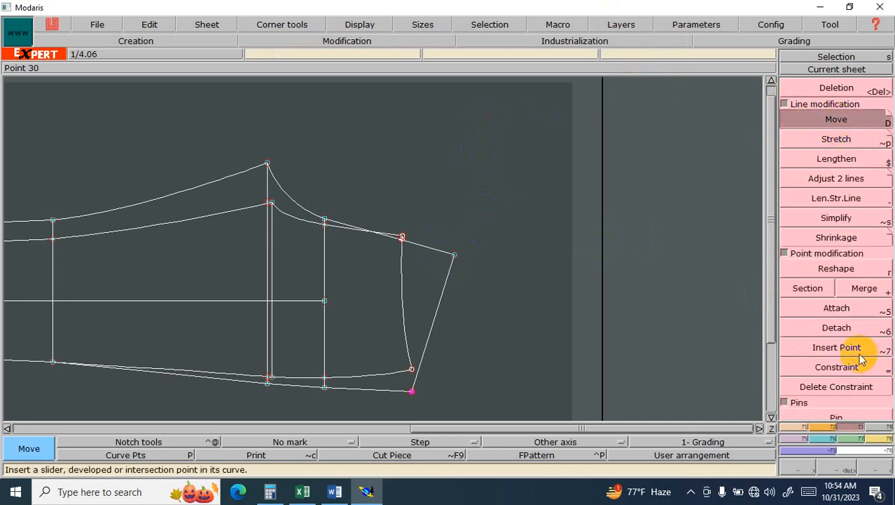
left_click(792, 104)
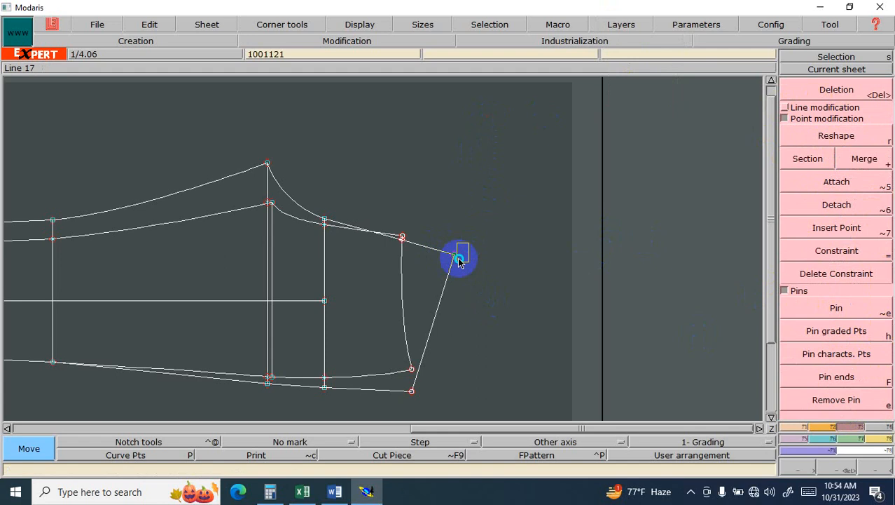
left_click(838, 119)
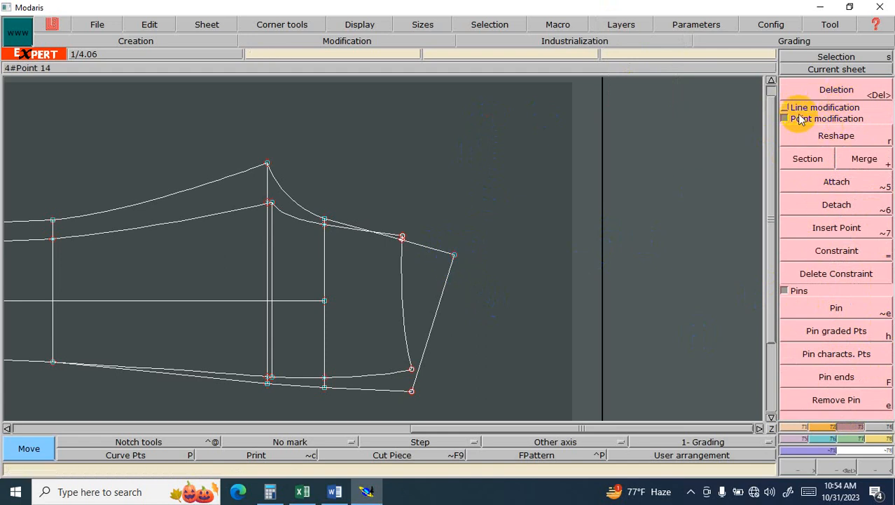
left_click(794, 104)
left_click(831, 120)
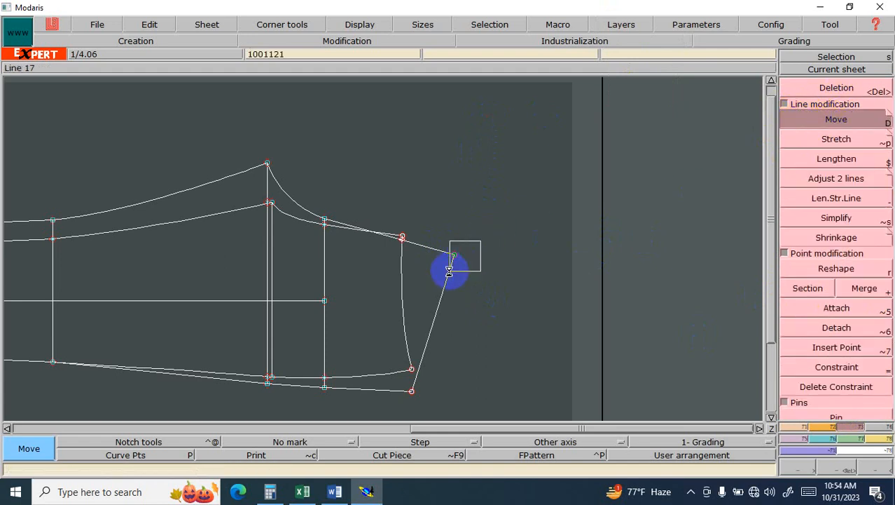
left_click(454, 259)
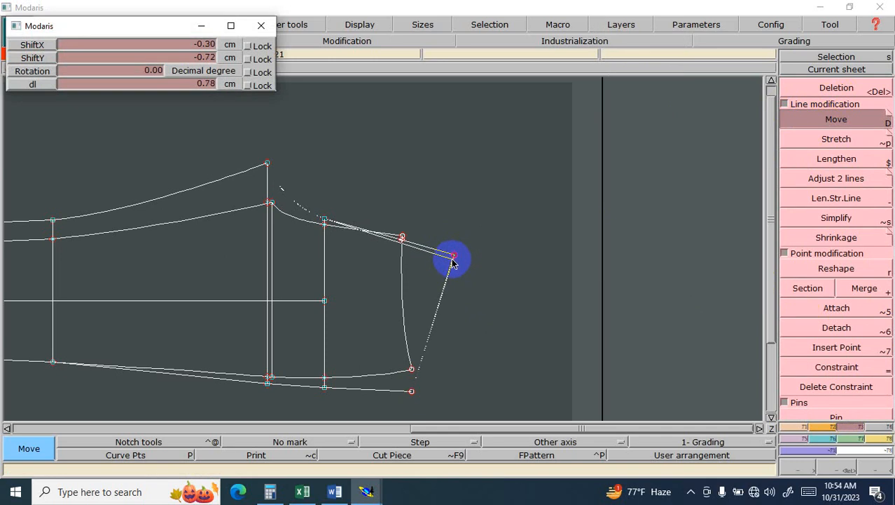
key("Tab")
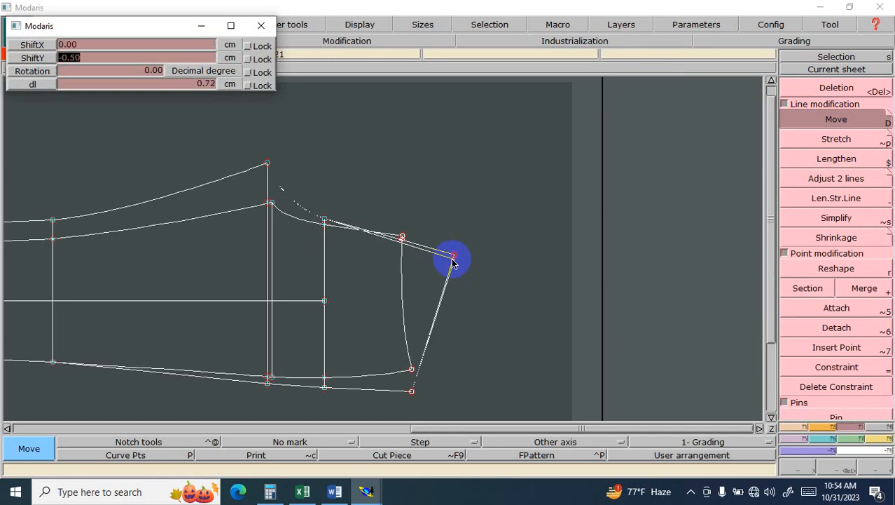
key("Return")
key("Return")
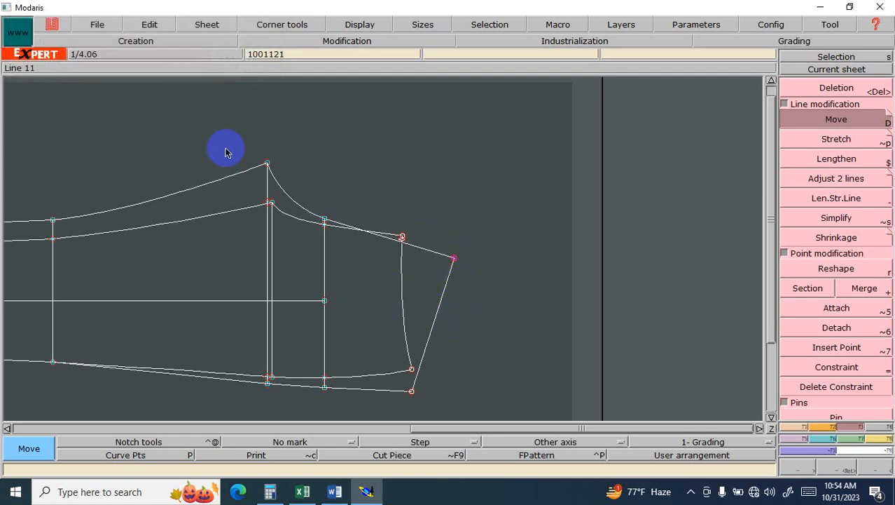
- Measure the back rise curve from the crotch point to the centre back waist point with the Developed tool
left_click(805, 426)
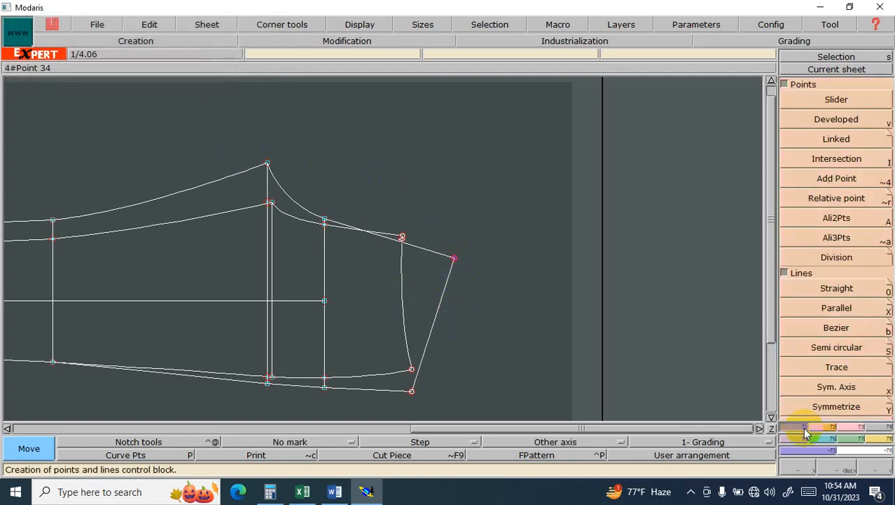
left_click(824, 121)
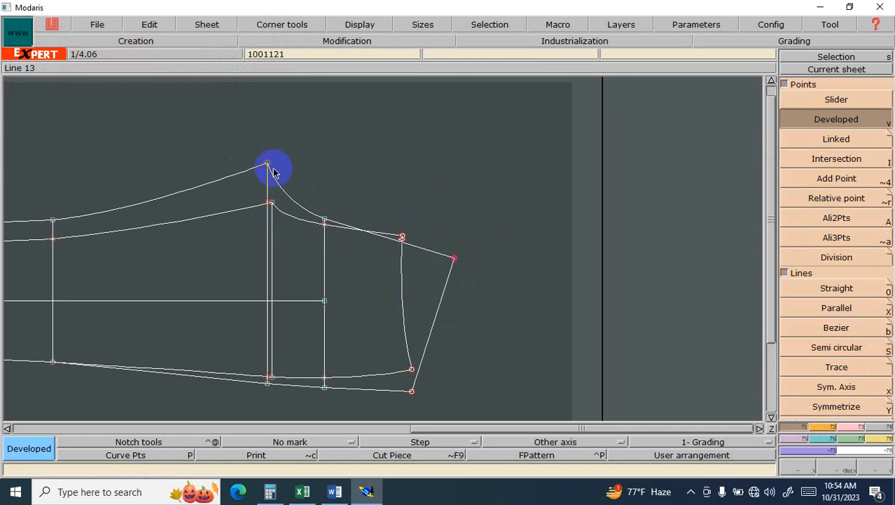
left_click(275, 180)
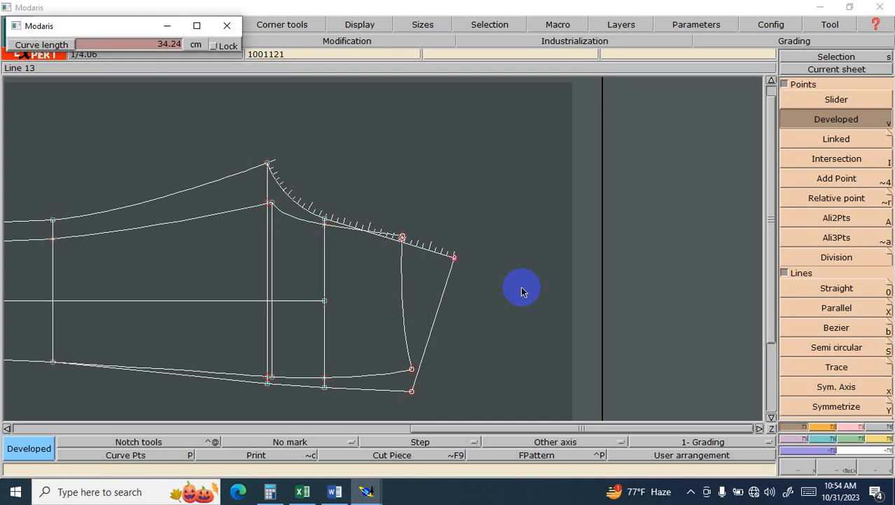
left_click(453, 259)
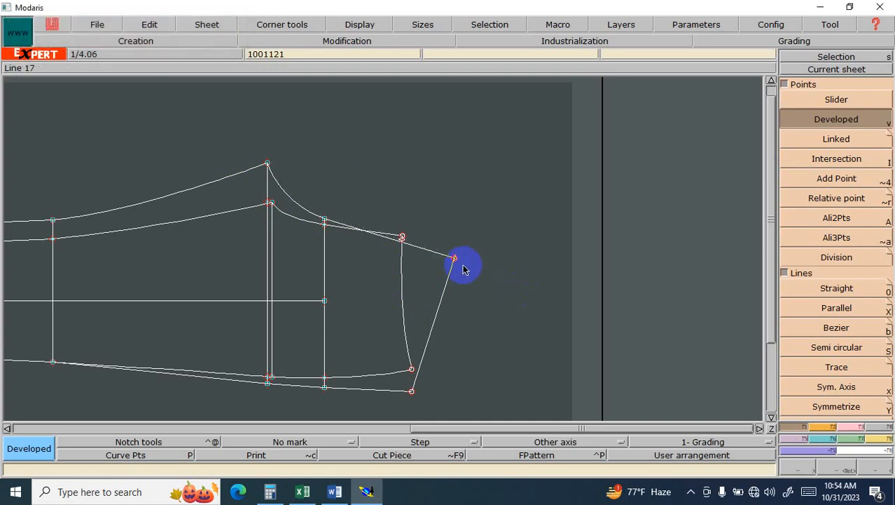
- Move the centre back waist point by ShiftX -0.14 and ShiftY 0 cm
left_click(850, 411)
left_click(851, 428)
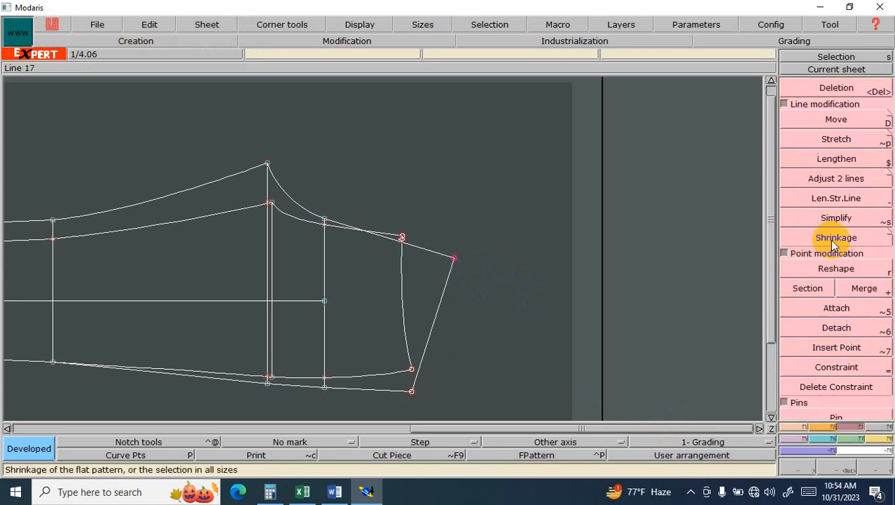
left_click(836, 119)
left_click(467, 275)
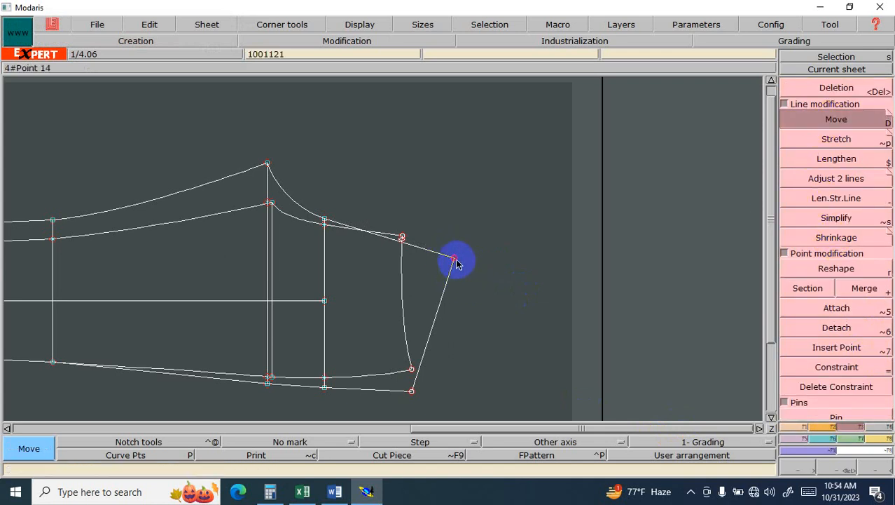
left_click(454, 260)
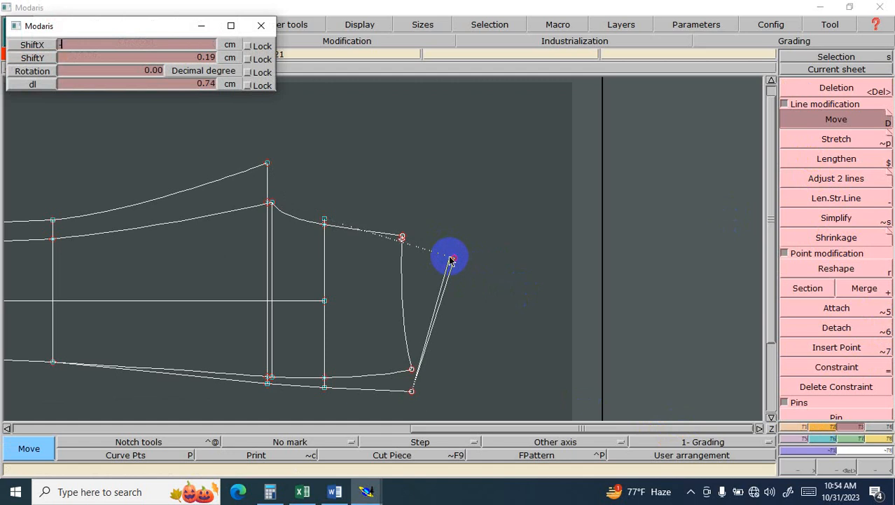
type("-.14")
key("Tab")
type("0")
key("Tab")
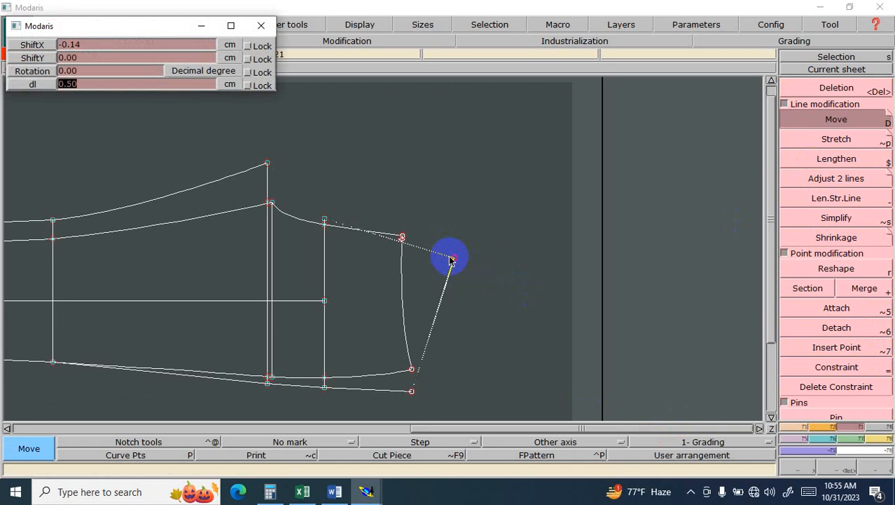
left_click(474, 271)
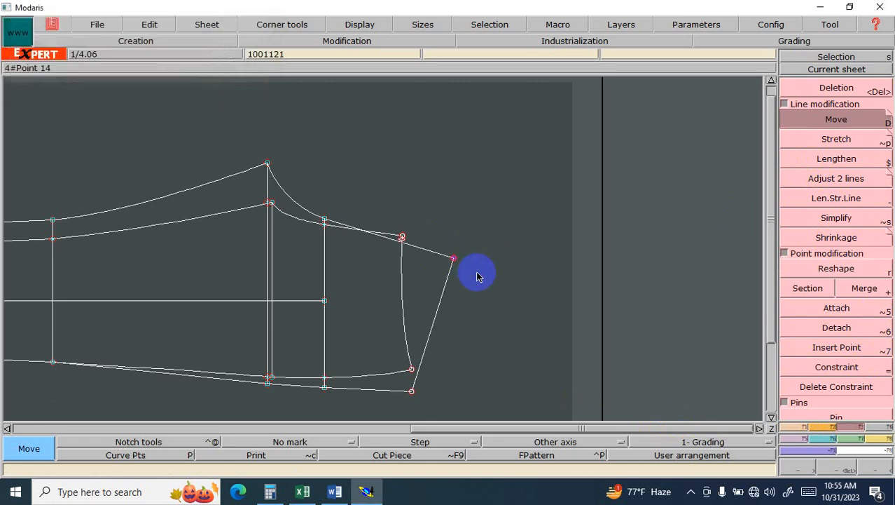
- Measure the adjusted back rise curve from the crotch point to the centre back waist point
left_click(802, 427)
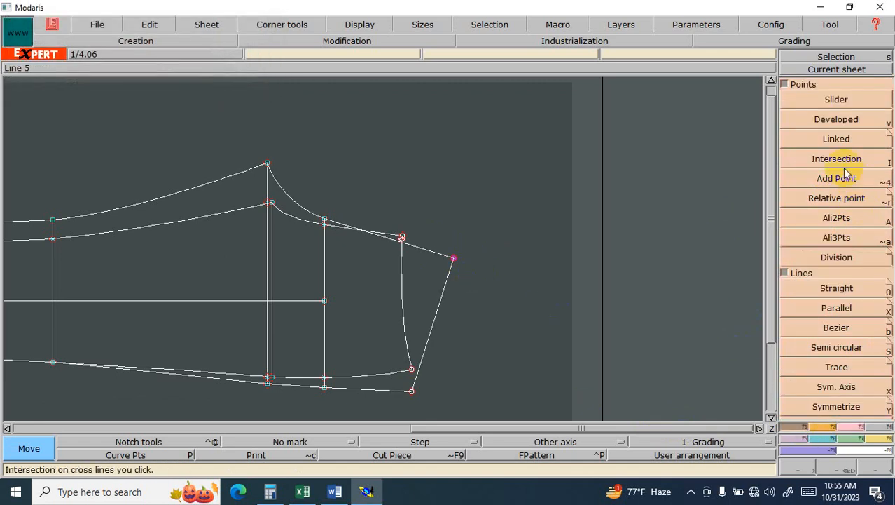
left_click(836, 119)
left_click(273, 170)
left_click(316, 210)
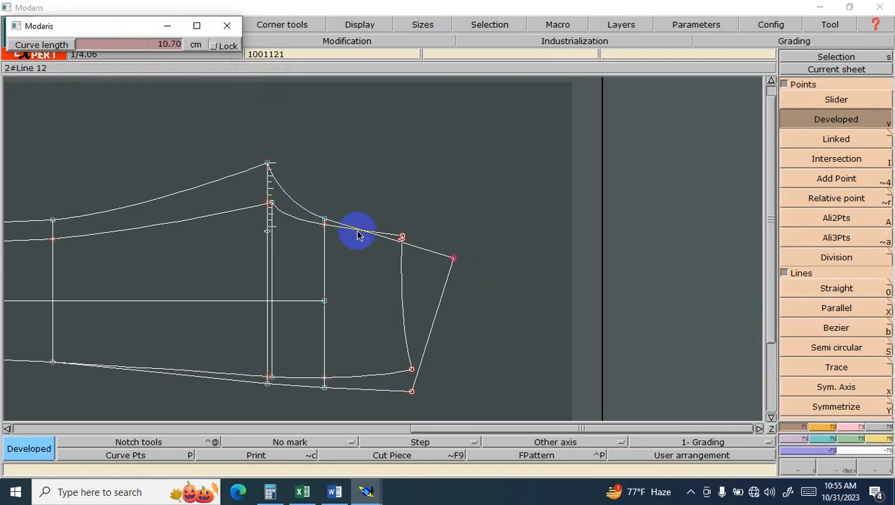
left_click(492, 267)
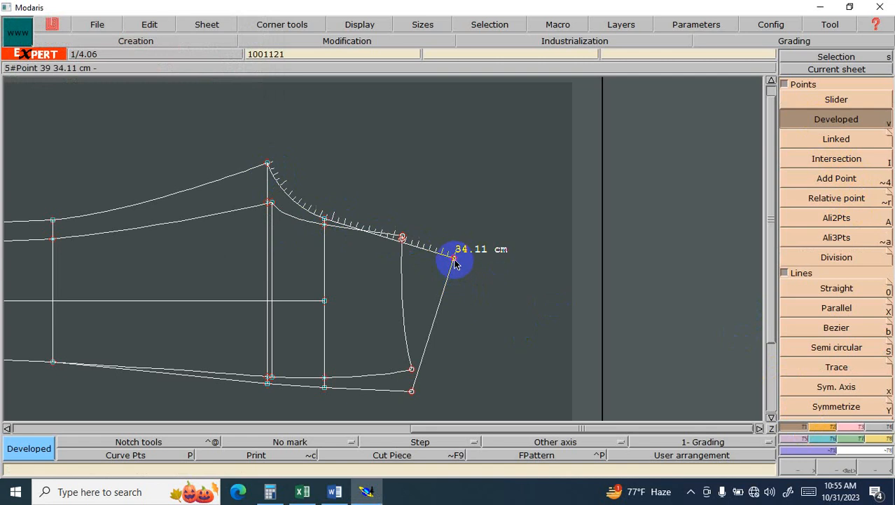
- Measure the back waistline from the centre back waist point to the side seam waist point
left_click(455, 259)
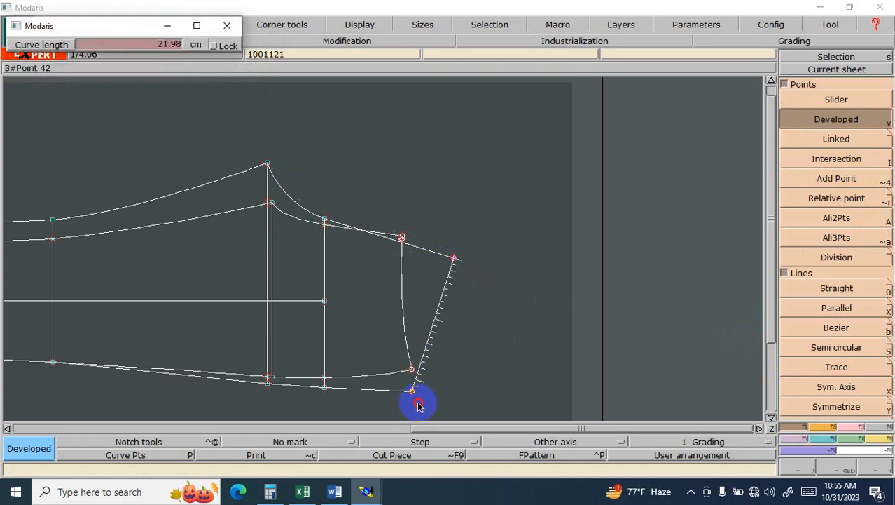
left_click(418, 406)
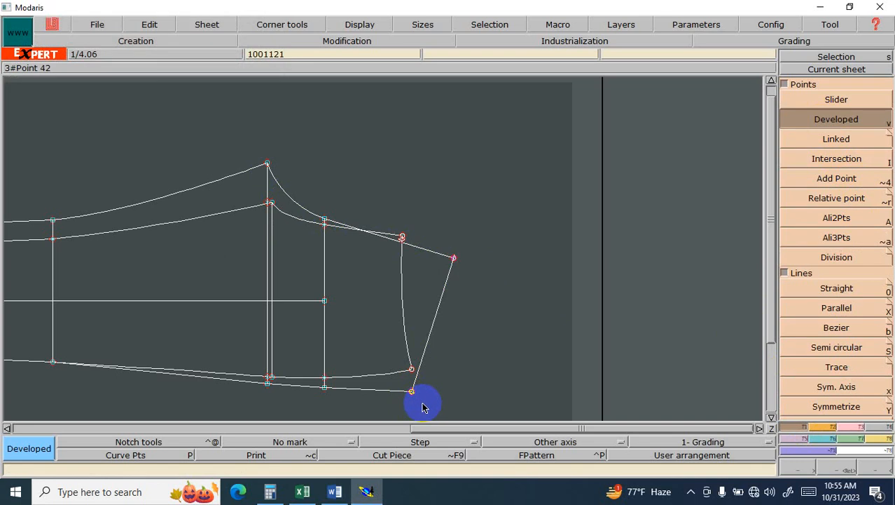
left_click(454, 258)
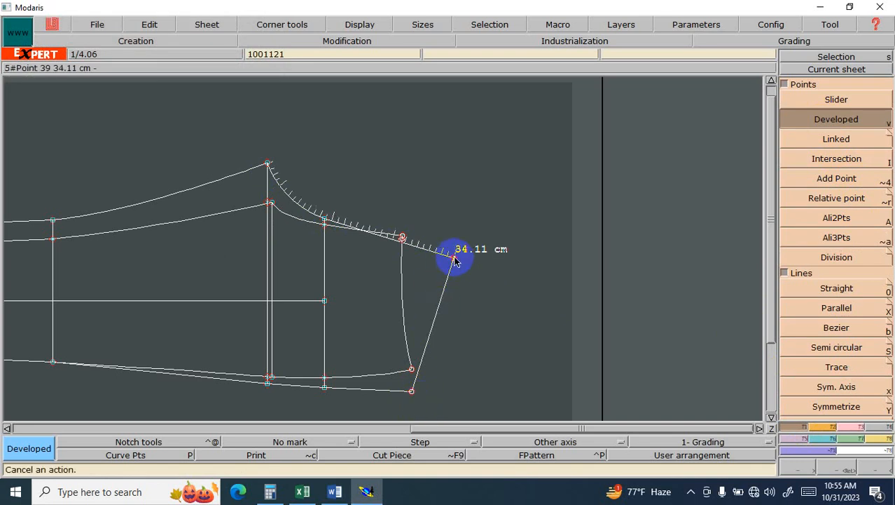
- Move the back panel's side seam waist point by ShiftX 0 and ShiftY -0.02 cm
left_click(860, 426)
left_click(835, 129)
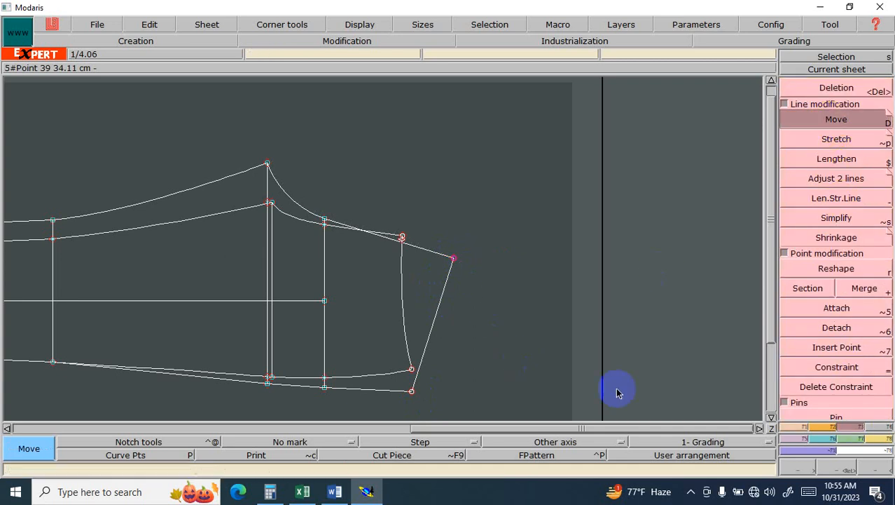
left_click(414, 395)
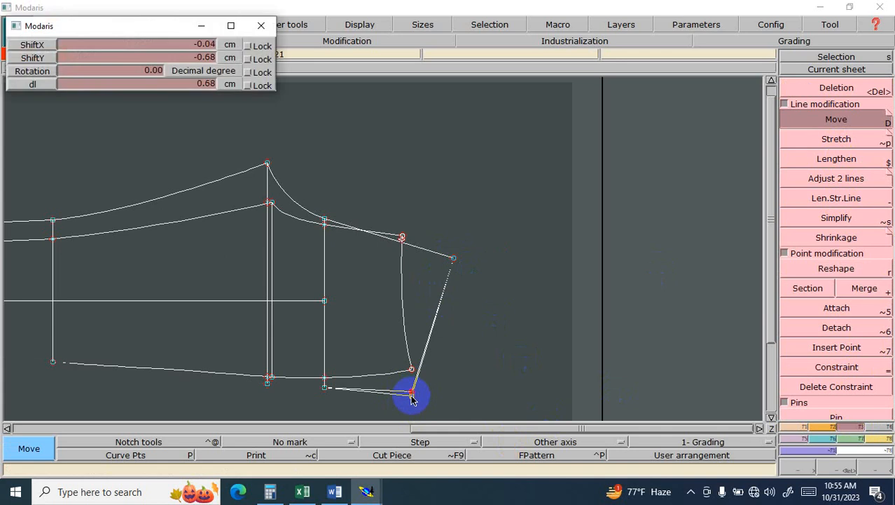
type("0")
key("Return")
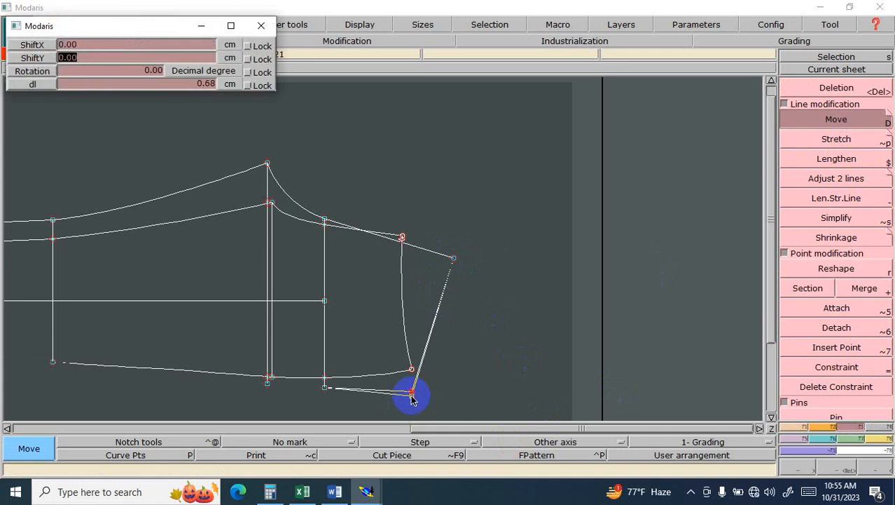
type("-.02")
key("Return")
type("02")
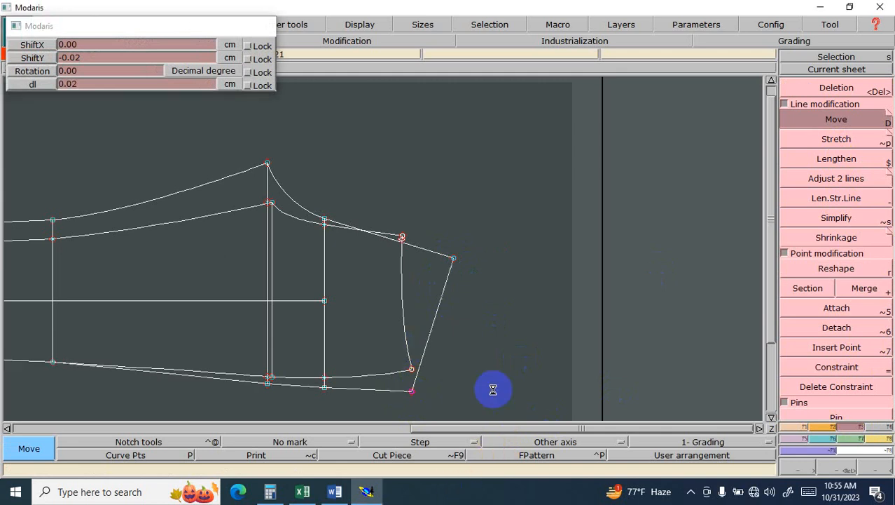
key("Return")
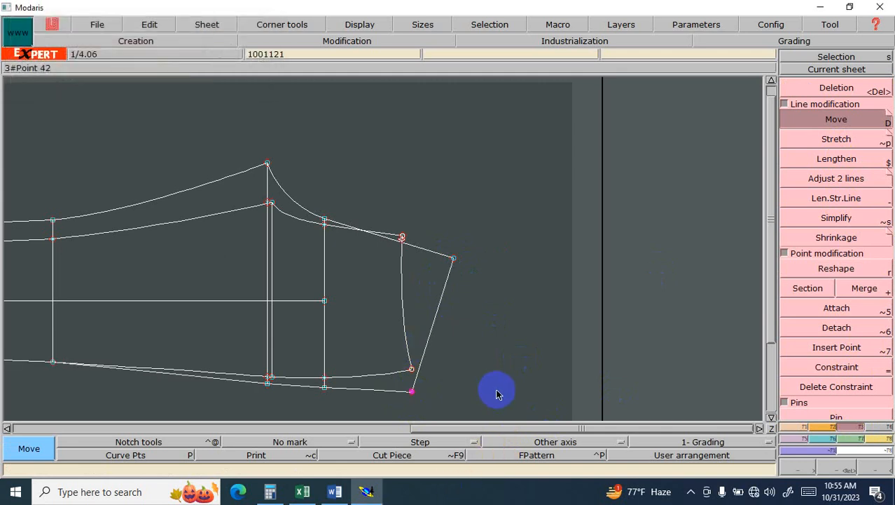
- Measure the adjusted back waistline between the centre back and side seam waist points with the Developed tool
left_click(796, 425)
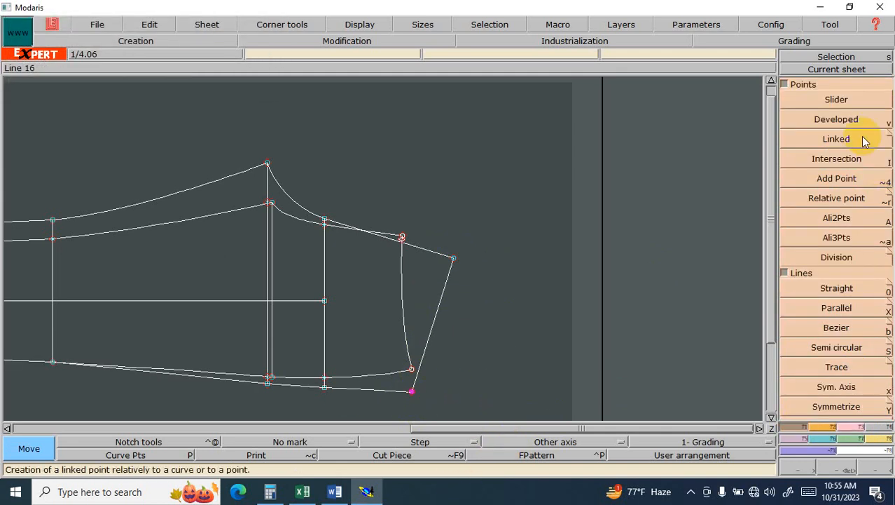
left_click(862, 120)
left_click(452, 258)
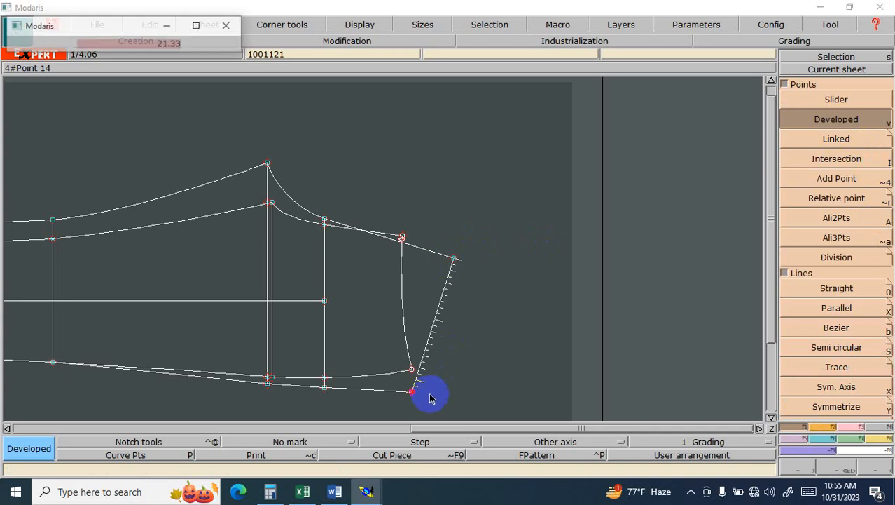
left_click(417, 399)
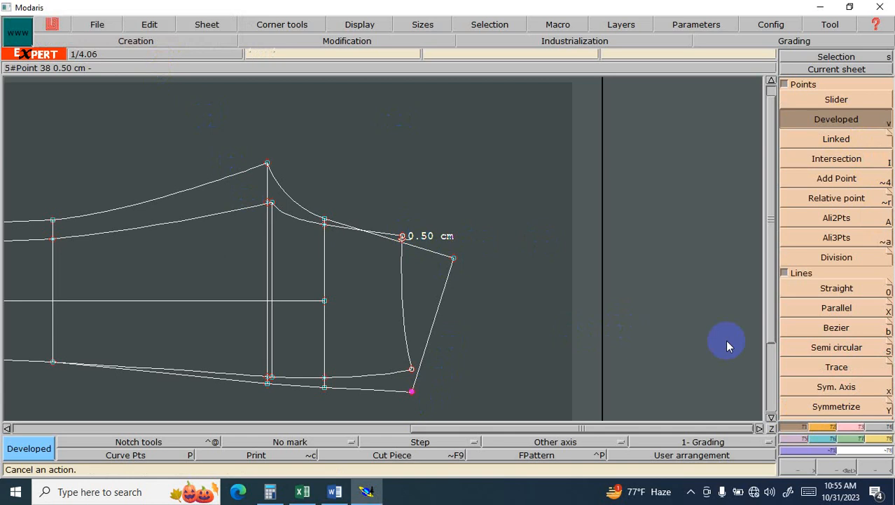
key("Return")
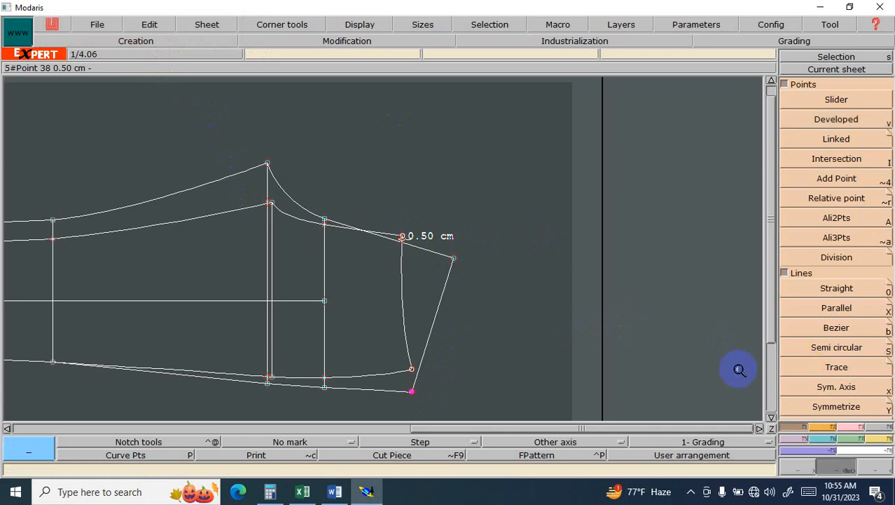
key("j")
left_click_drag(450, 174, 679, 343)
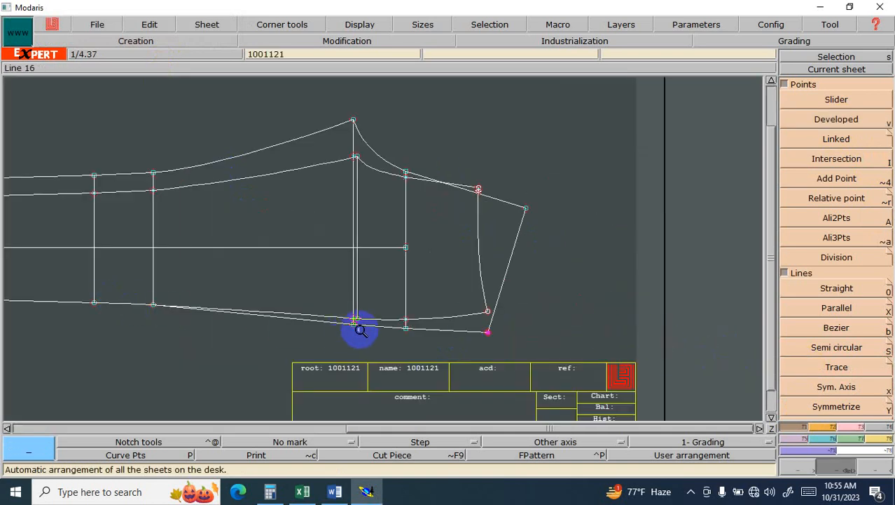
left_click_drag(302, 113, 559, 405)
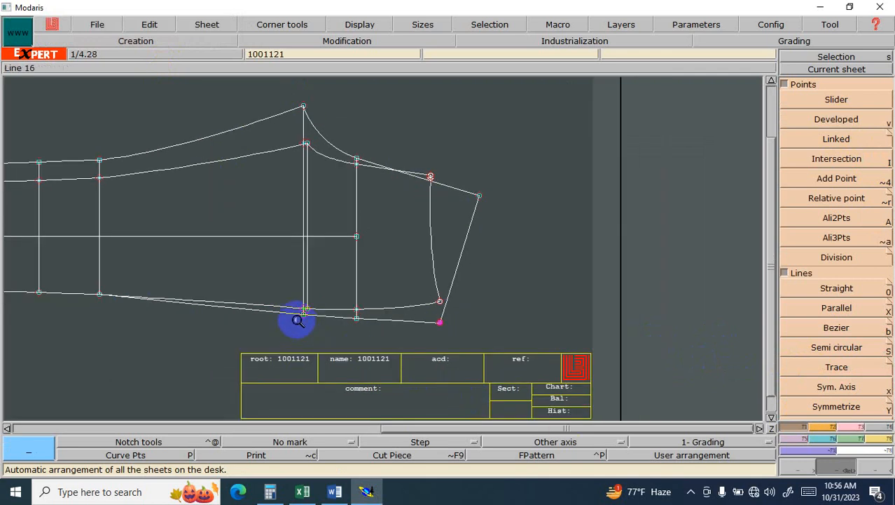
left_click_drag(244, 110, 471, 420)
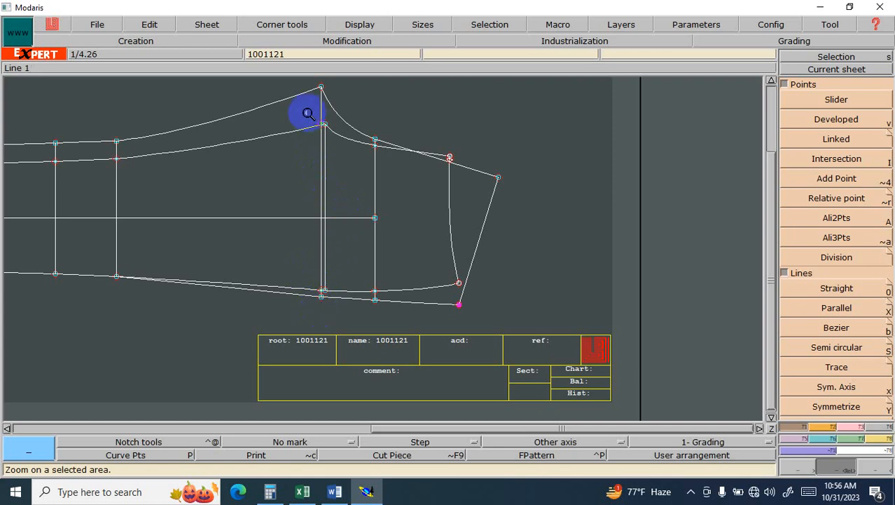
- Move the back panel's crotch line, including its crotch and side seam end points, by ShiftX 0 and ShiftY 0.10 cm
key("j")
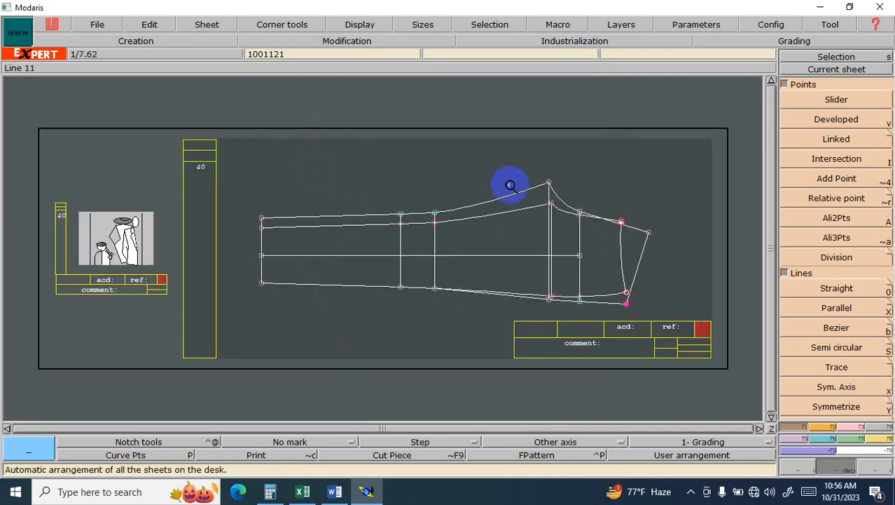
left_click_drag(583, 272, 648, 336)
left_click_drag(314, 113, 433, 370)
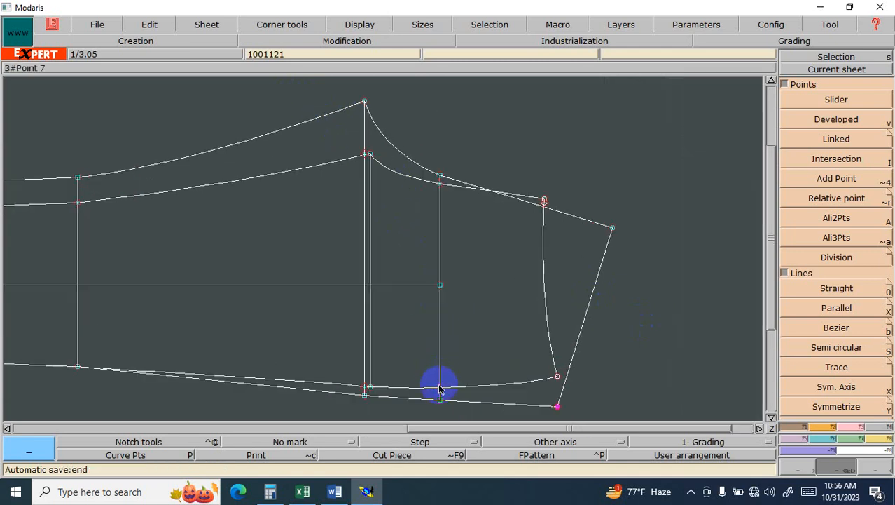
left_click(865, 425)
left_click(824, 119)
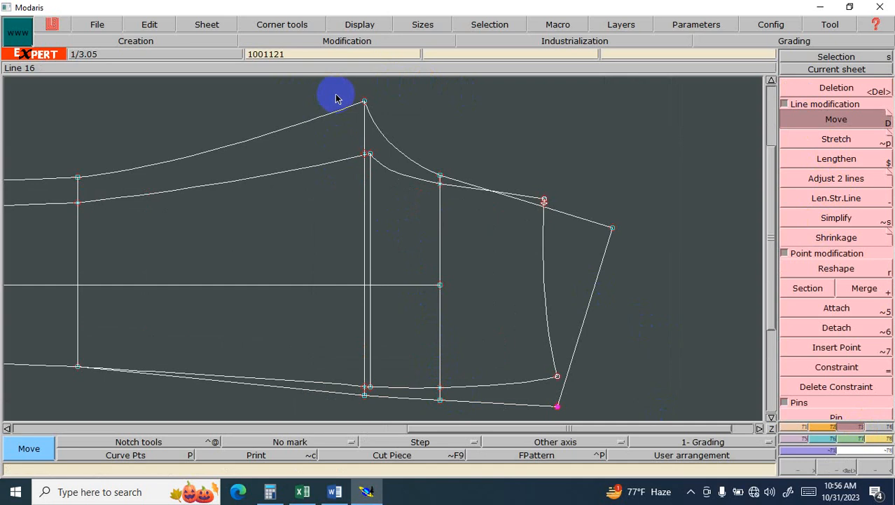
left_click_drag(372, 93, 278, 403)
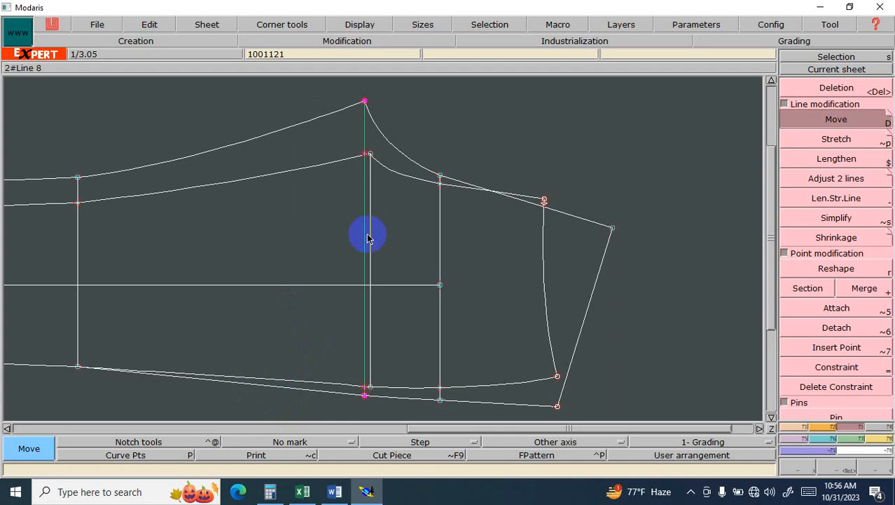
left_click(363, 389)
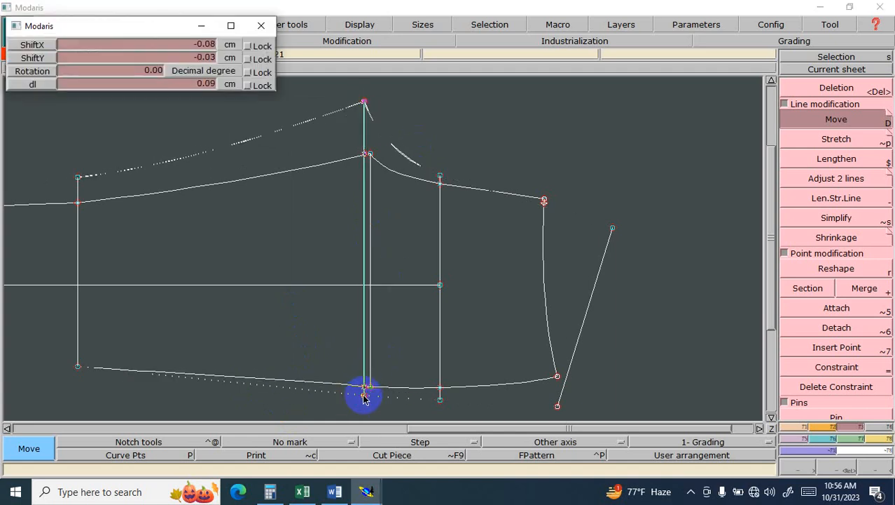
type("0")
key("Tab")
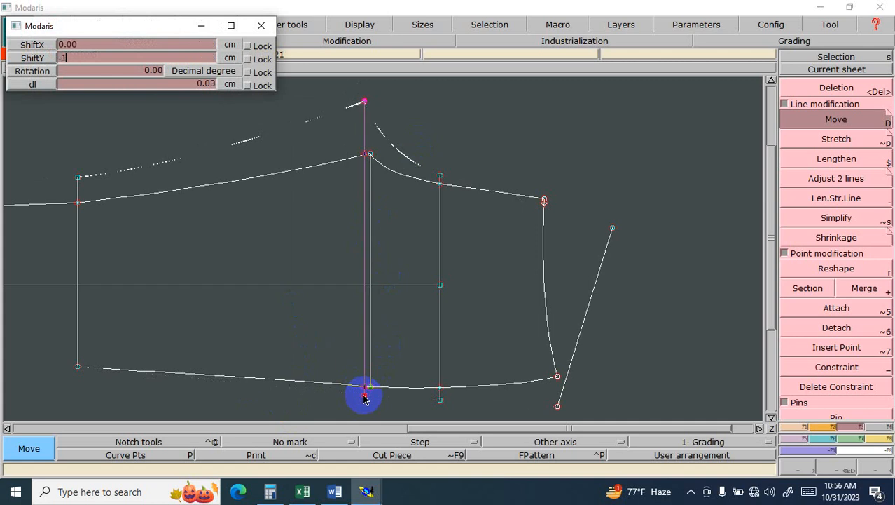
key("Tab")
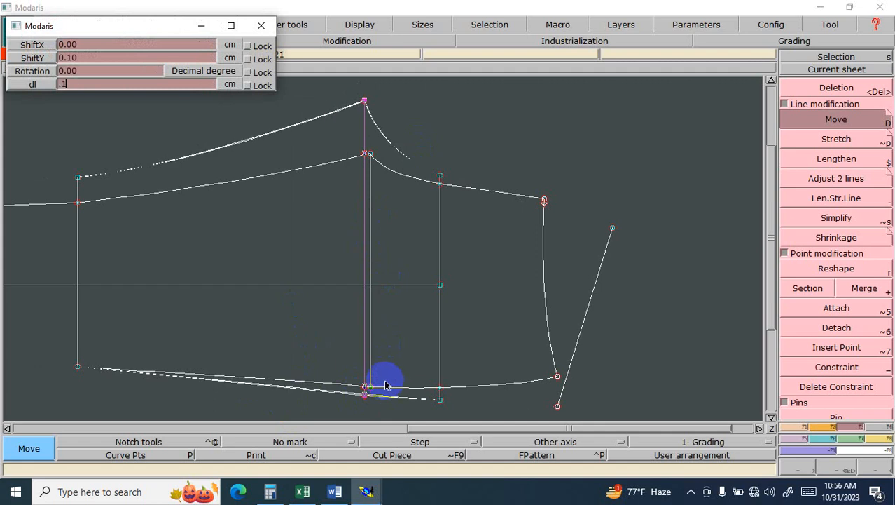
key("Return")
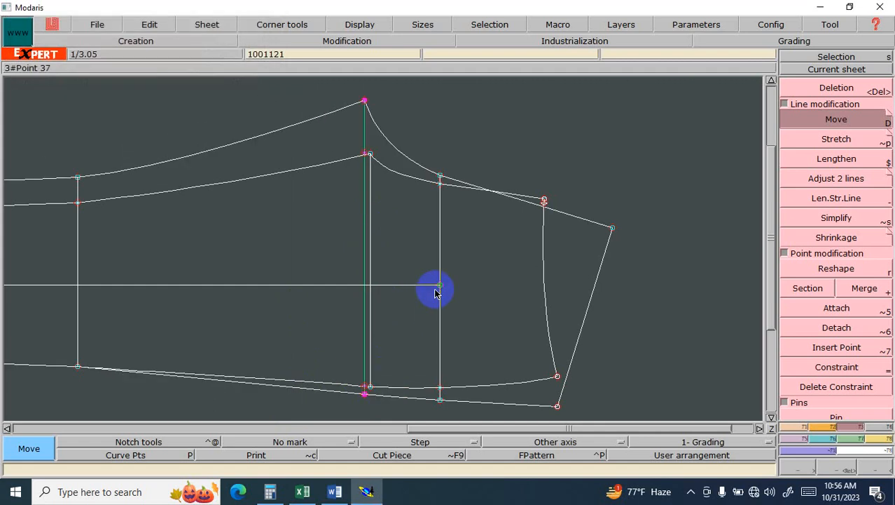
- Move the selected crotch line and its end points a further ShiftX 0 and ShiftY 0.10 cm with Rotation 0
left_click(366, 397)
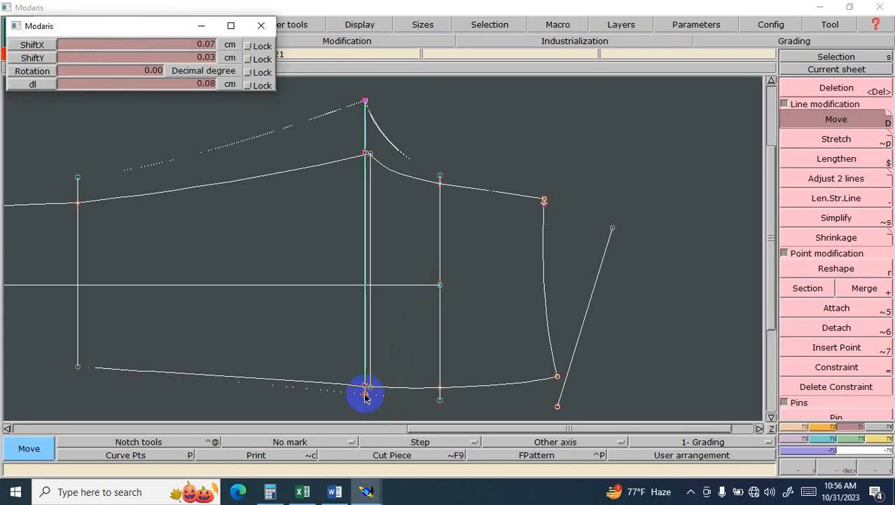
key("Down")
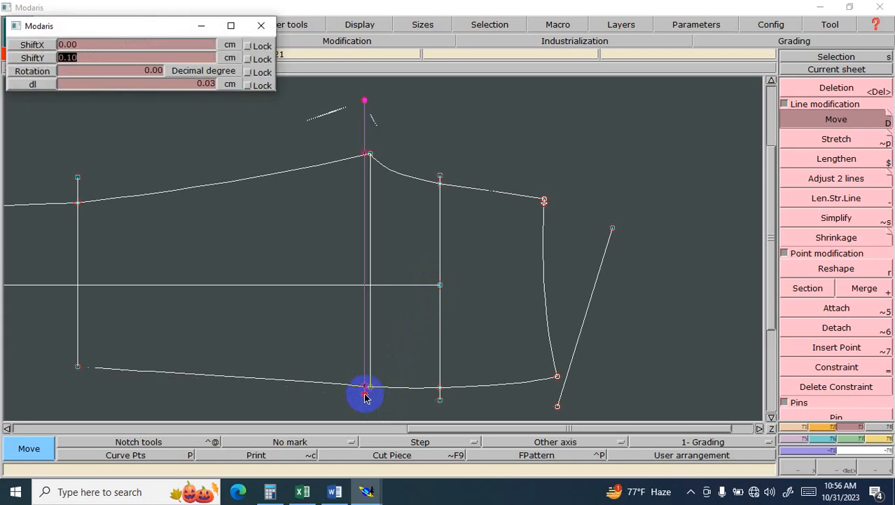
key("Down")
key("Down")
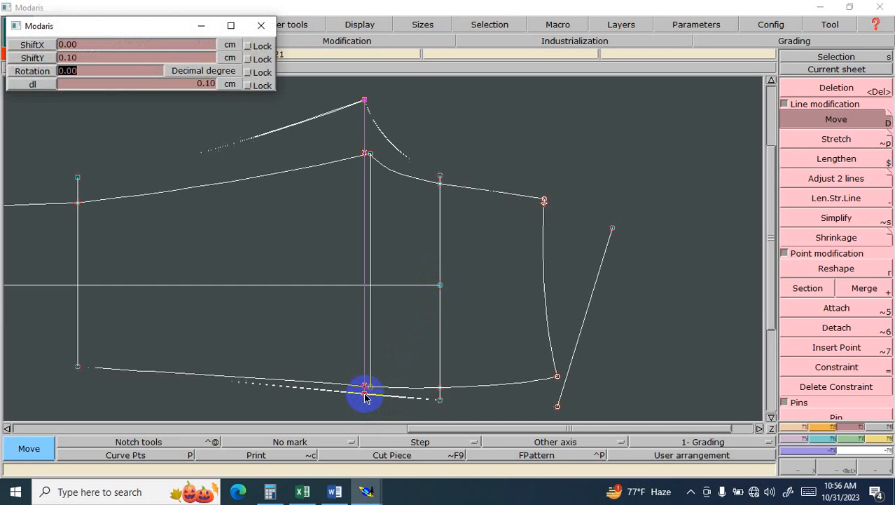
left_click(406, 358)
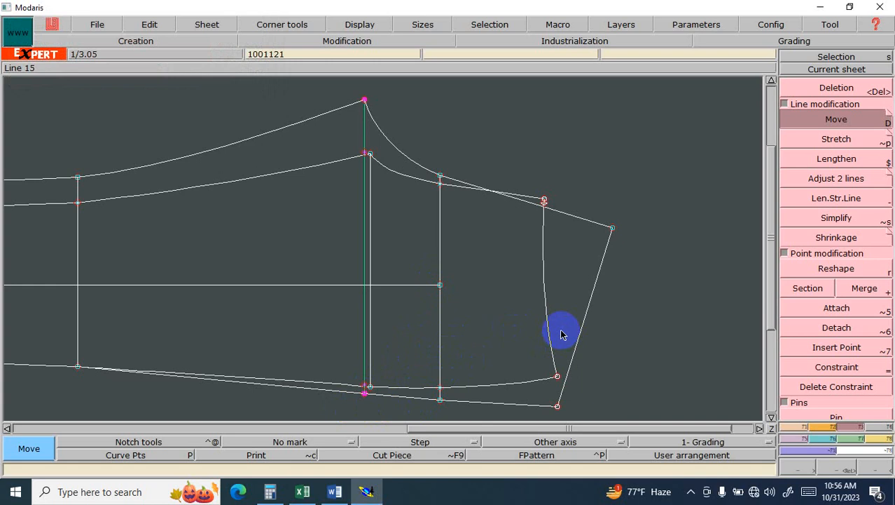
key("Return")
key("j")
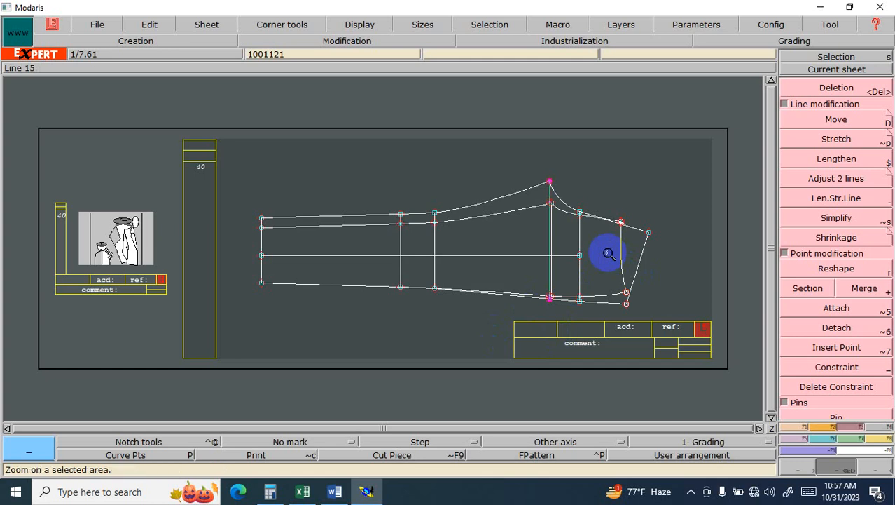
left_click_drag(552, 283, 676, 344)
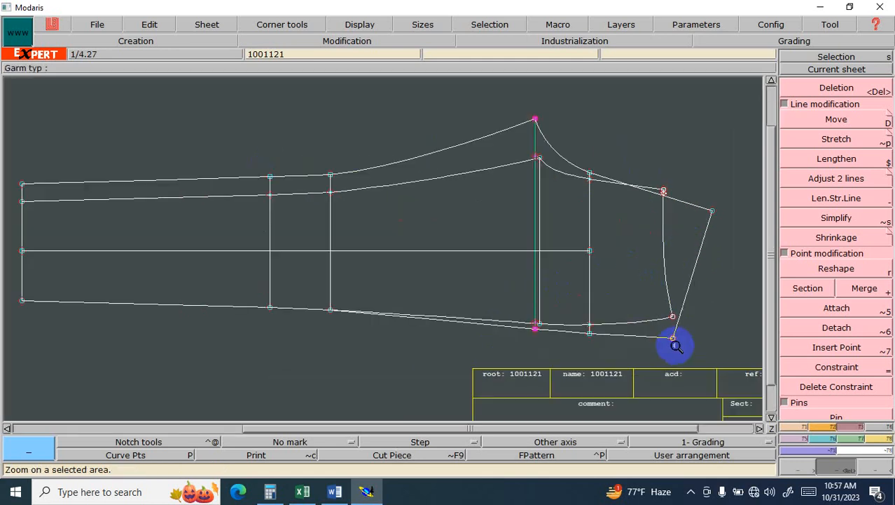